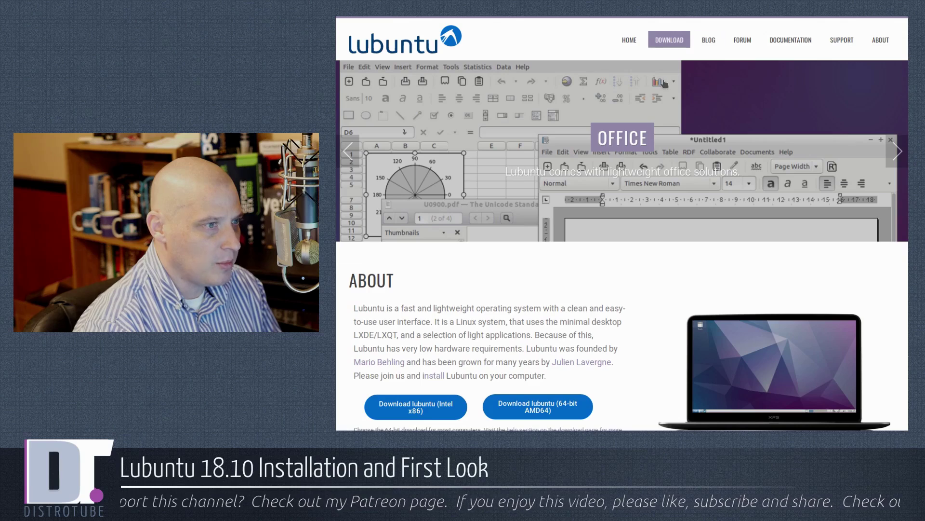
# Step: Go to the Lubuntu download page on lubuntu.net
pyautogui.click(669, 40)
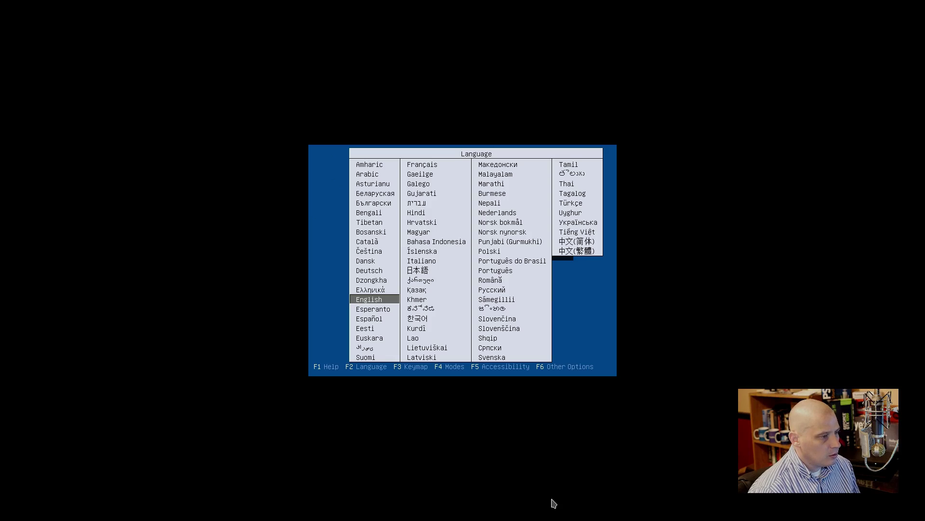
pyautogui.press('Up')
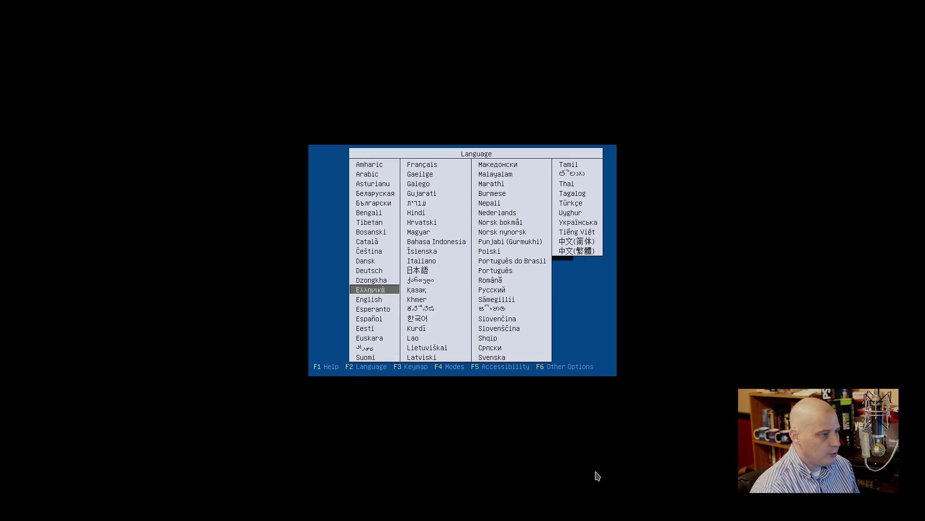
pyautogui.press('Up')
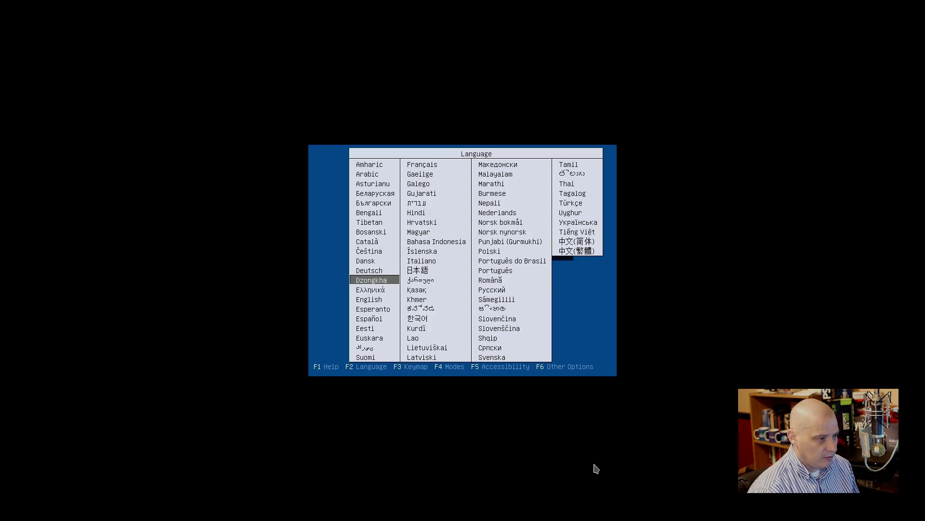
pyautogui.click(601, 306)
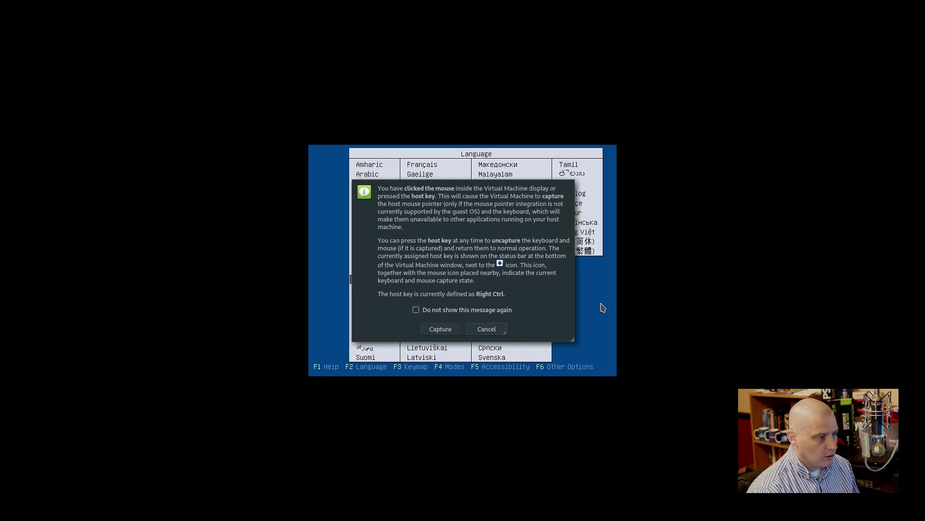
pyautogui.press('Escape')
pyautogui.press('Down')
pyautogui.press('Down')
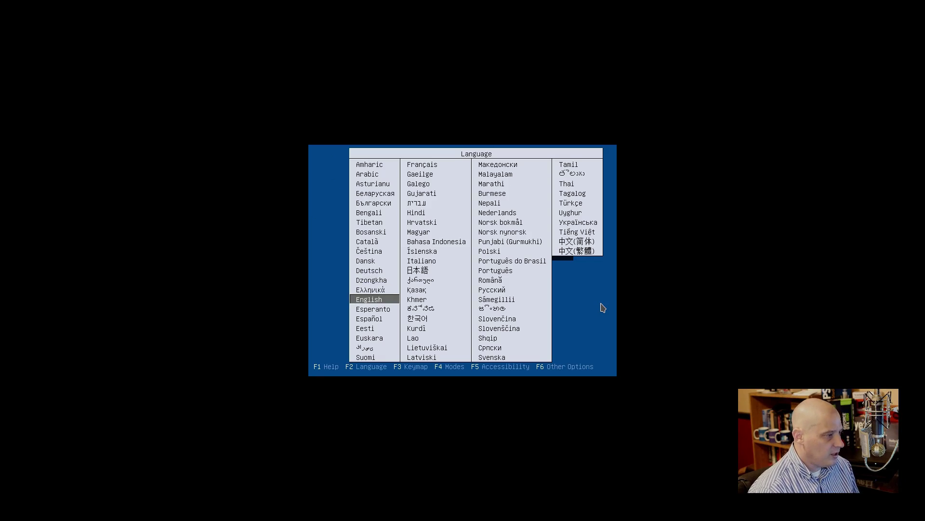
pyautogui.press('Return')
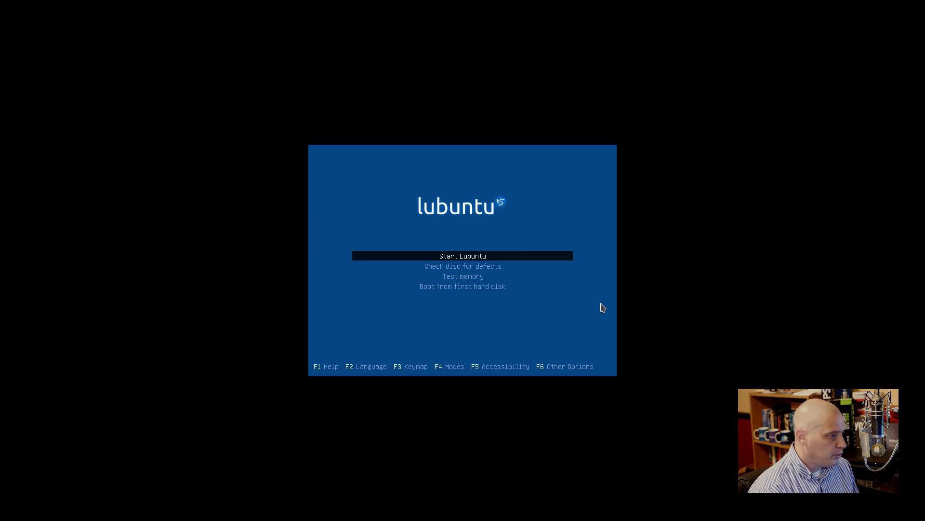
# Step: Boot into the Lubuntu live session with English selected
pyautogui.press('Return')
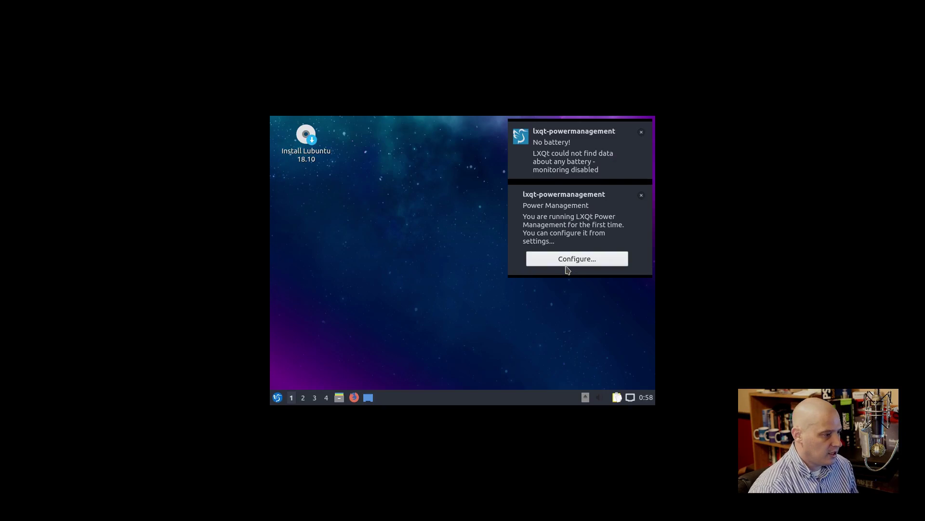
# Step: Dismiss both power-management notifications and launch the Install Lubuntu 18.10 icon
pyautogui.click(641, 195)
pyautogui.click(641, 132)
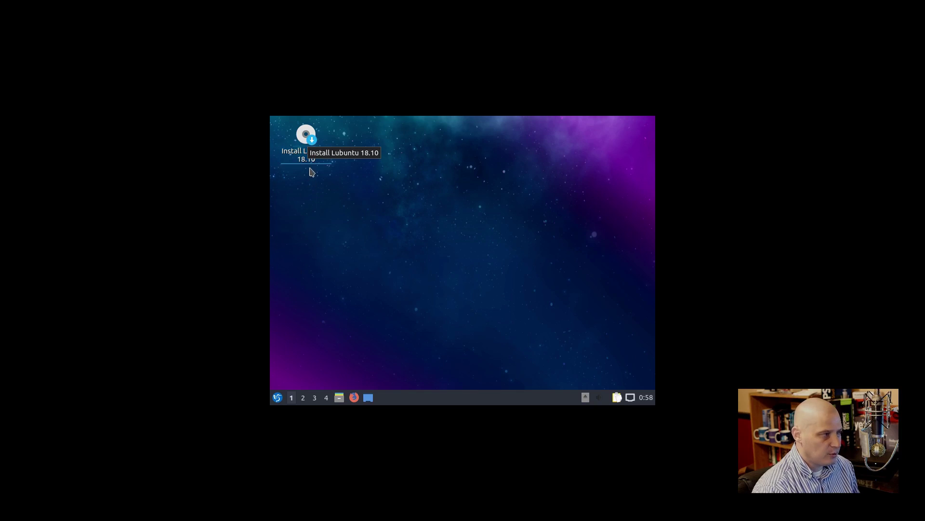
pyautogui.click(305, 141)
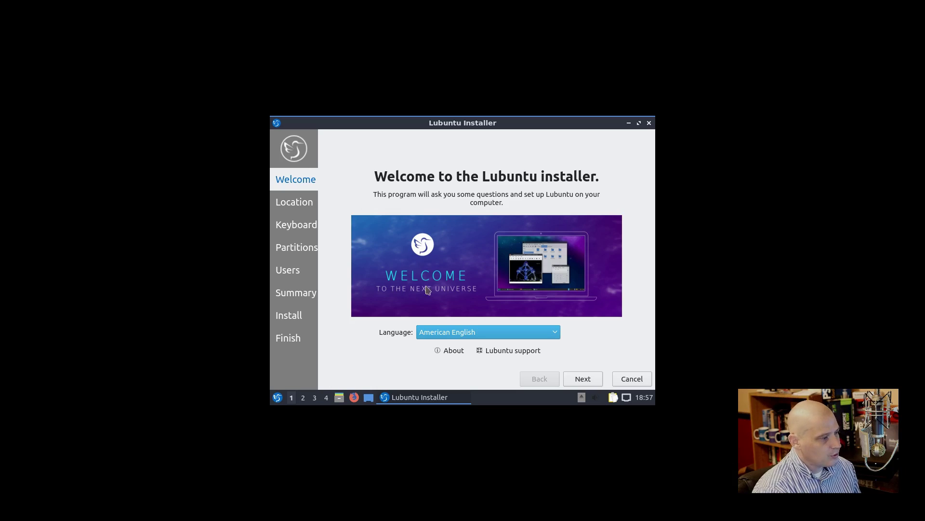
# Step: Accept the Chicago time zone and English (US) keyboard, then choose Erase disk
pyautogui.click(581, 381)
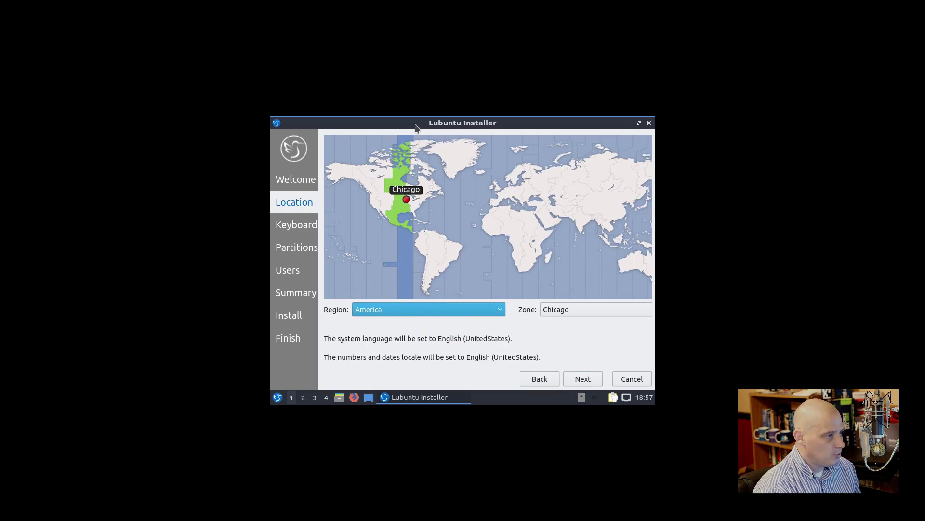
pyautogui.click(587, 379)
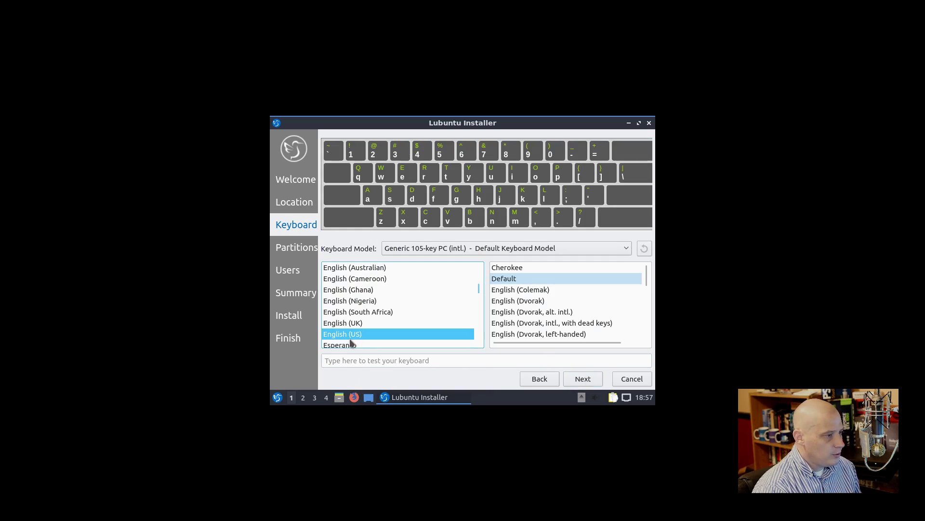
pyautogui.click(580, 379)
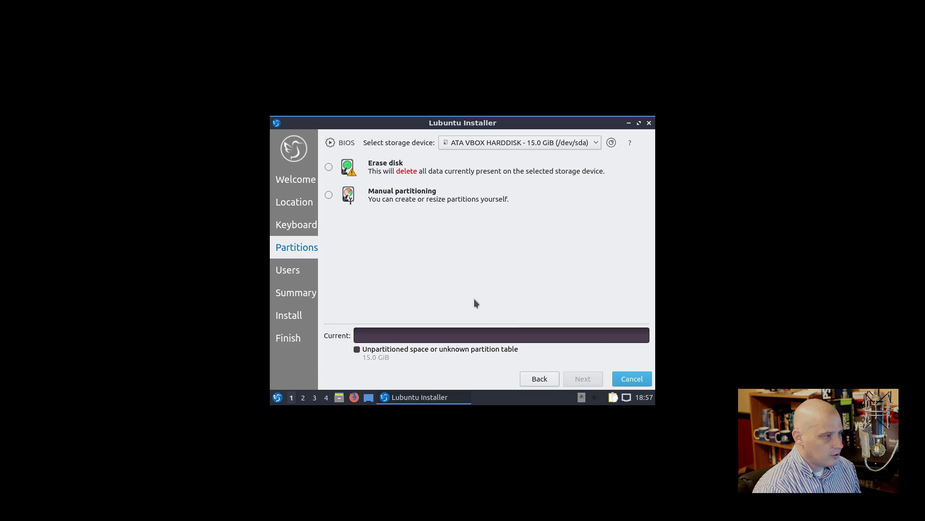
pyautogui.click(330, 168)
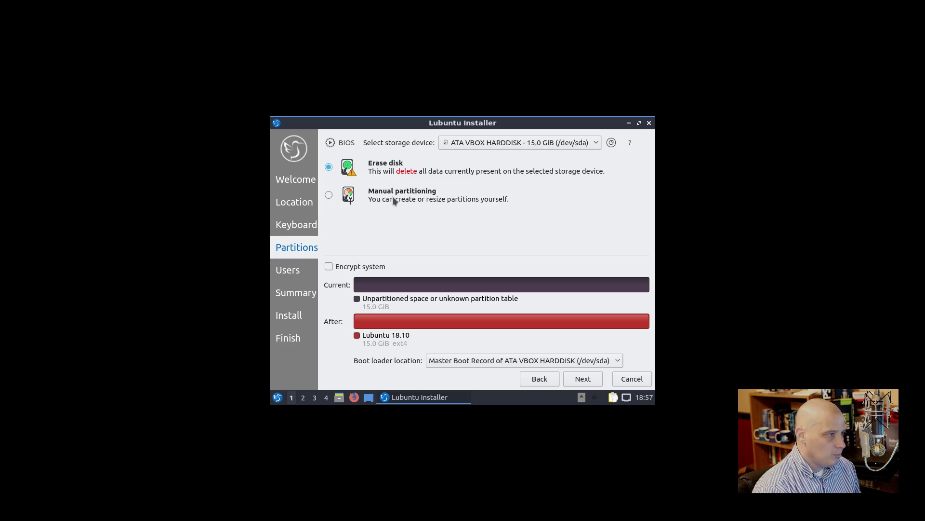
pyautogui.click(583, 379)
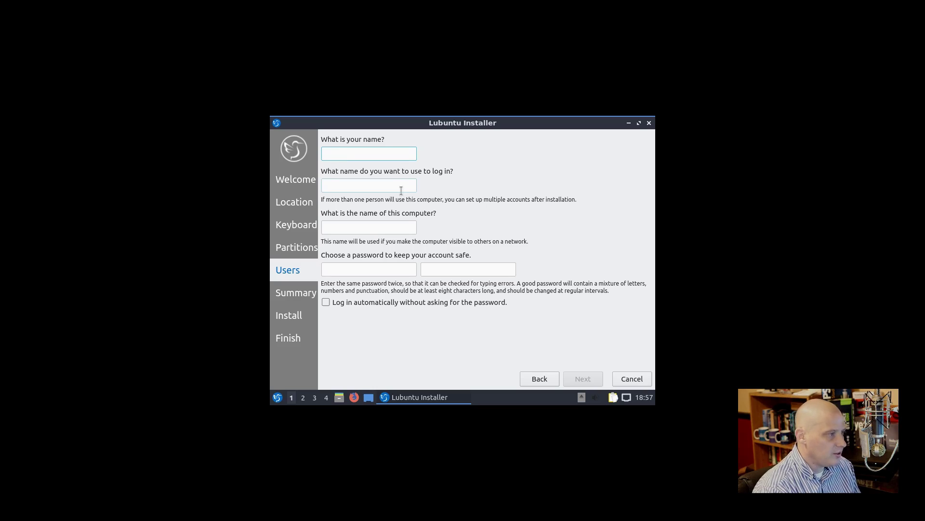
# Step: Enter the user's name and the account password twice, then continue to the Summary
pyautogui.write('dt')
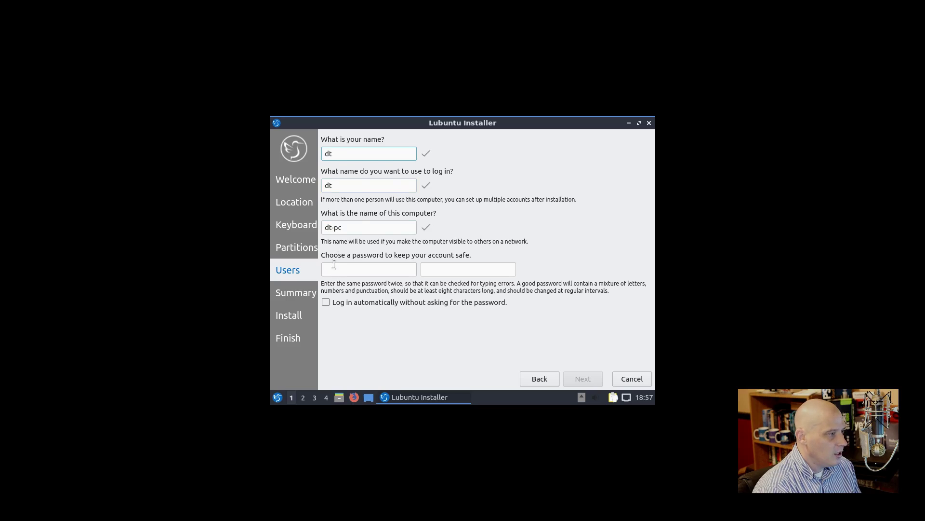
pyautogui.click(334, 265)
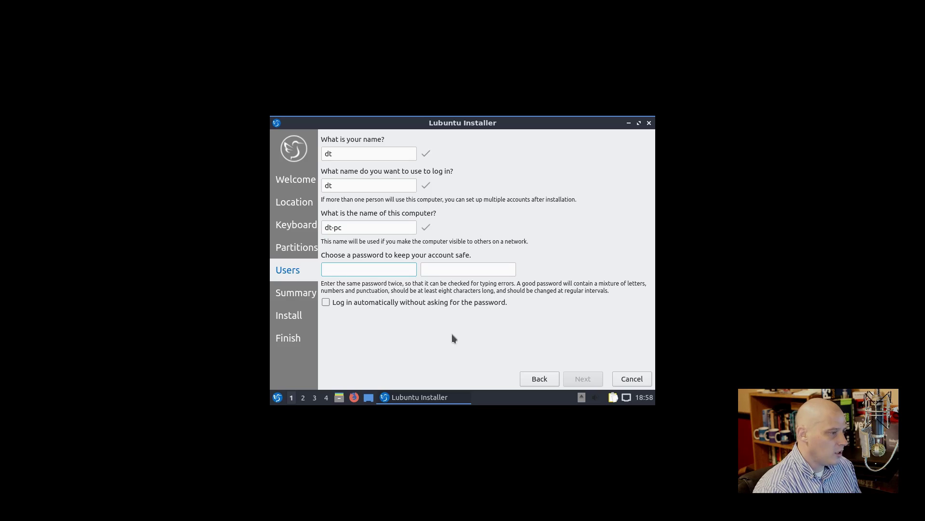
pyautogui.click(443, 267)
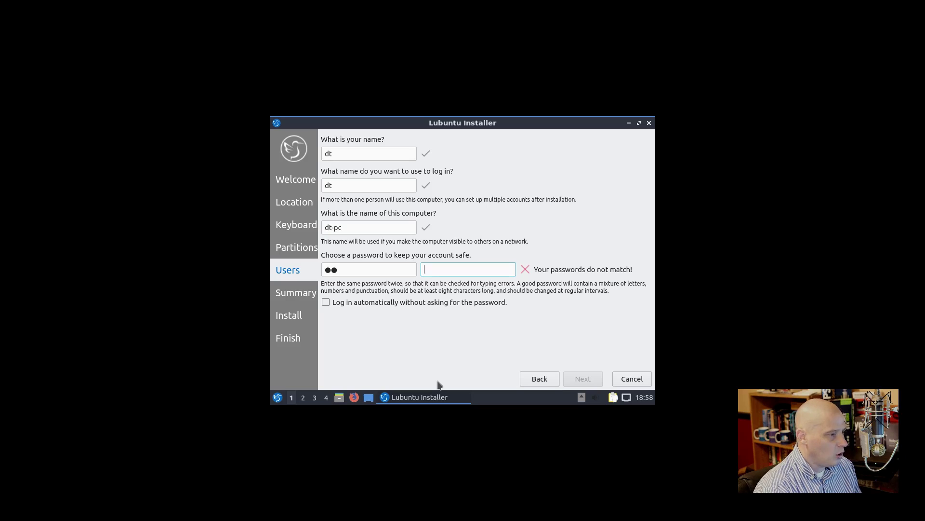
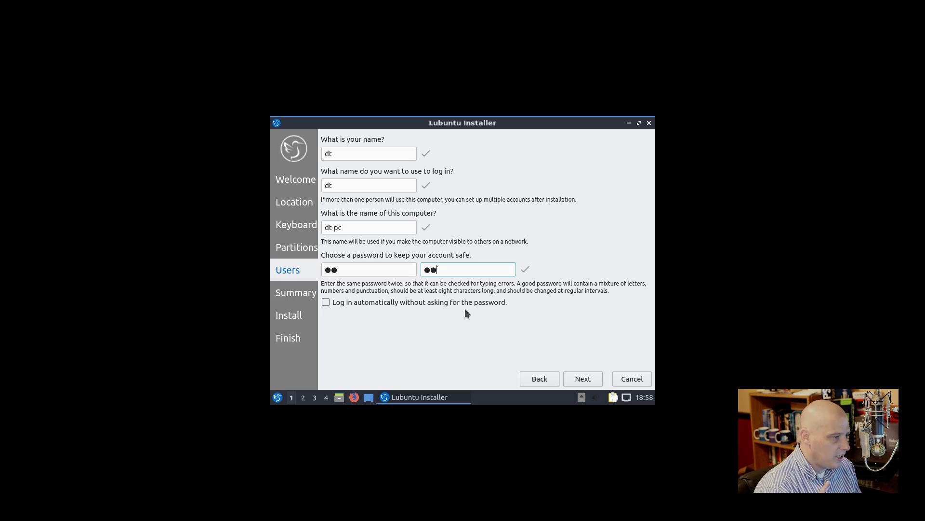
pyautogui.click(580, 379)
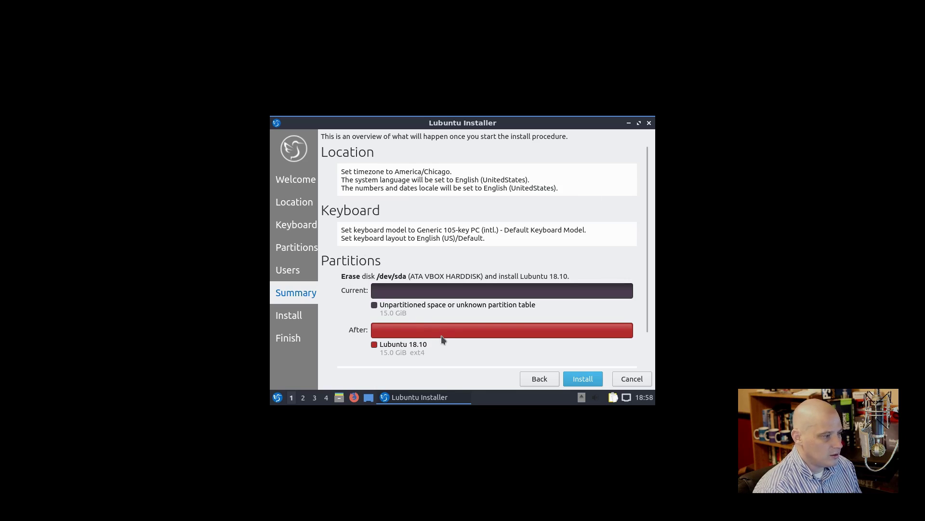
# Step: Start the installation and confirm the disk changes to /dev/sda
pyautogui.click(581, 383)
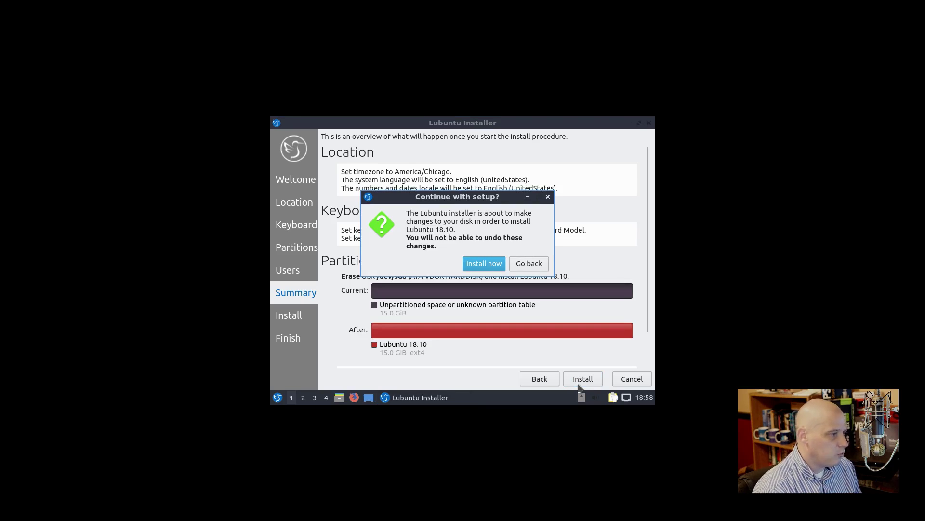
pyautogui.click(493, 266)
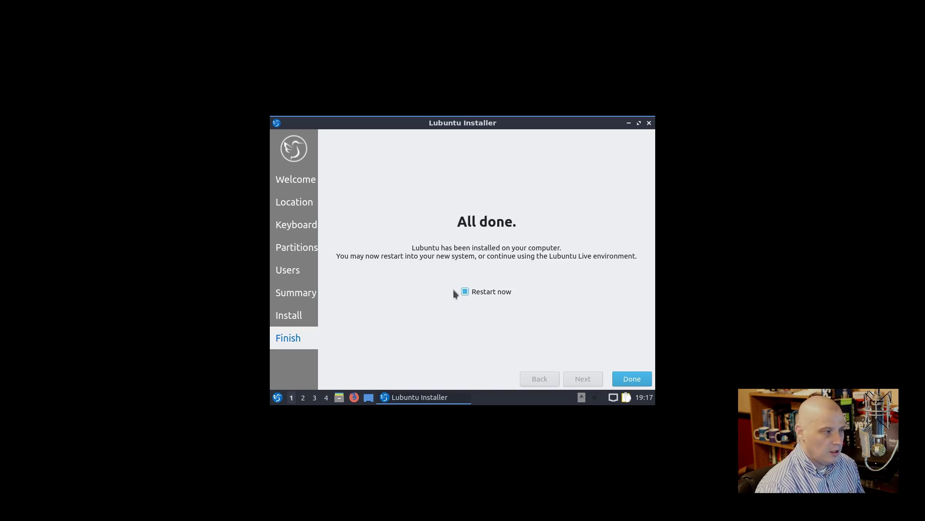
# Step: Leave the Restart now checkbox checked on the Finish page
pyautogui.click(466, 292)
pyautogui.click(467, 293)
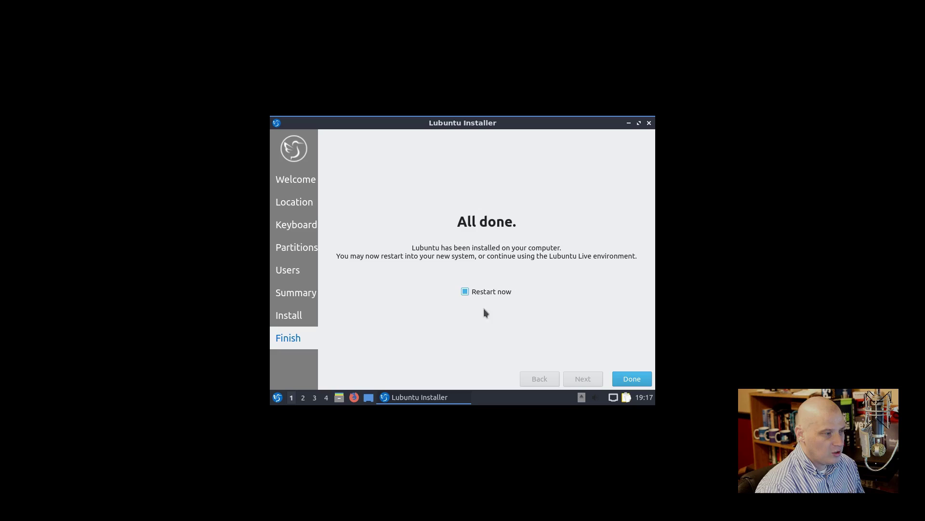
pyautogui.click(465, 292)
pyautogui.click(465, 292)
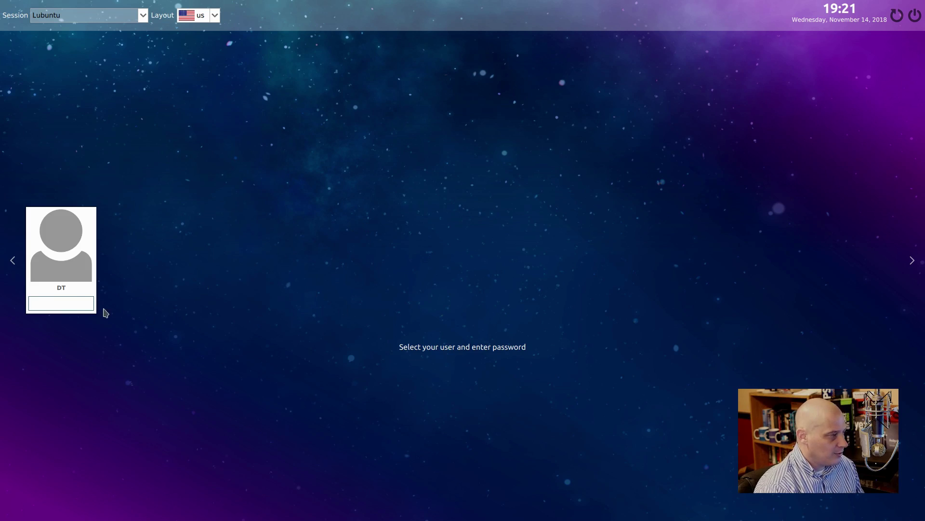
# Step: Enter the account password in the SDDM login box to log in
pyautogui.click(72, 303)
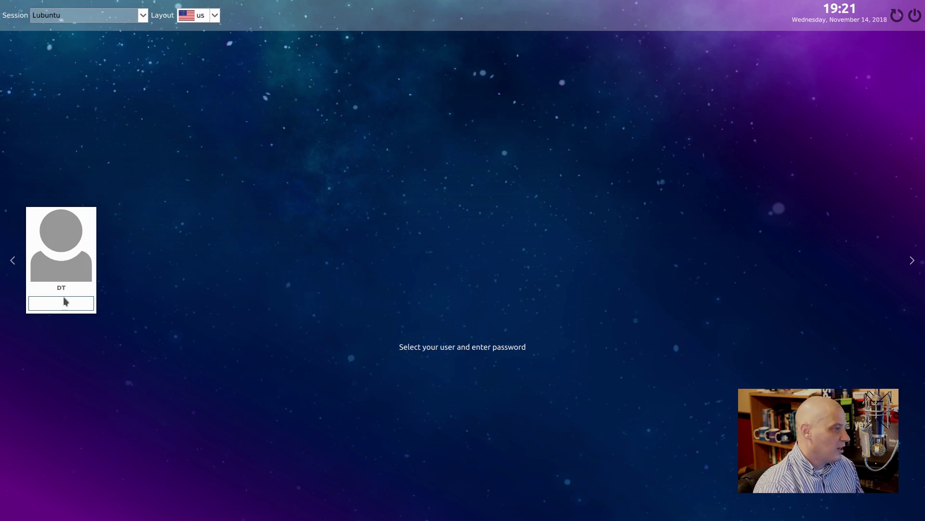
pyautogui.write('••')
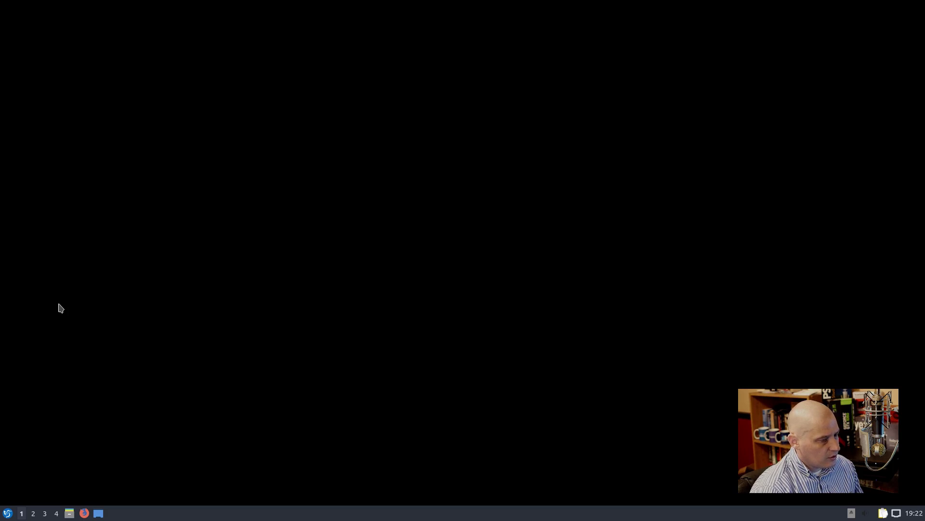
# Step: Open Desktop Preferences from the desktop's right-click menu
pyautogui.rightClick(185, 213)
pyautogui.click(95, 430)
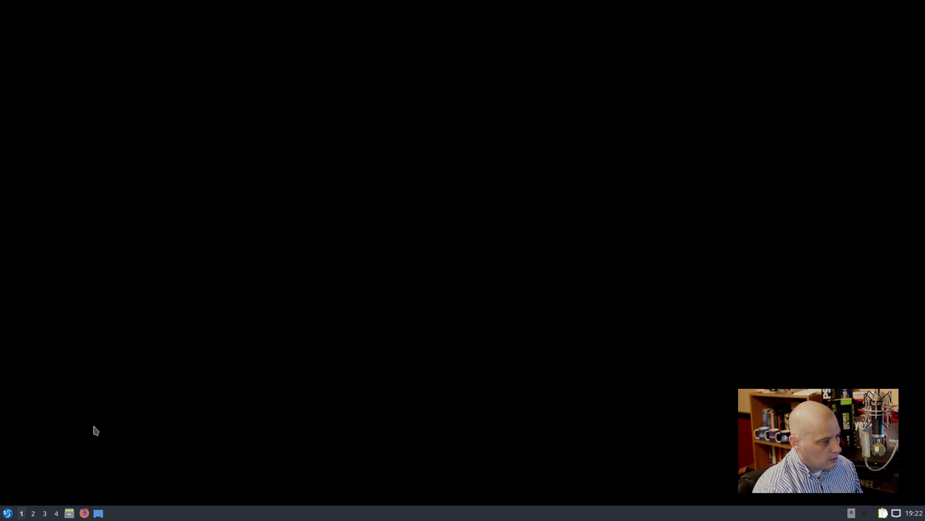
pyautogui.click(7, 512)
pyautogui.click(7, 512)
pyautogui.rightClick(241, 145)
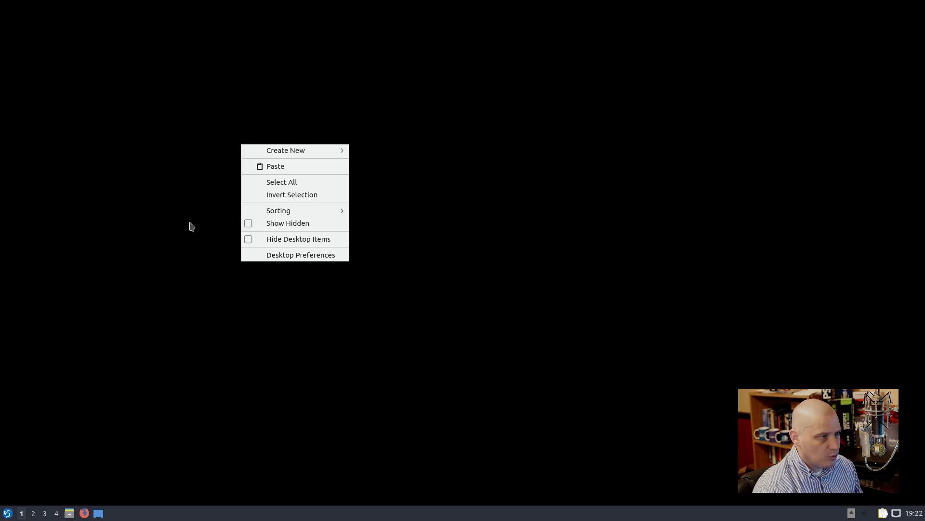
pyautogui.click(180, 289)
pyautogui.rightClick(323, 284)
pyautogui.click(376, 394)
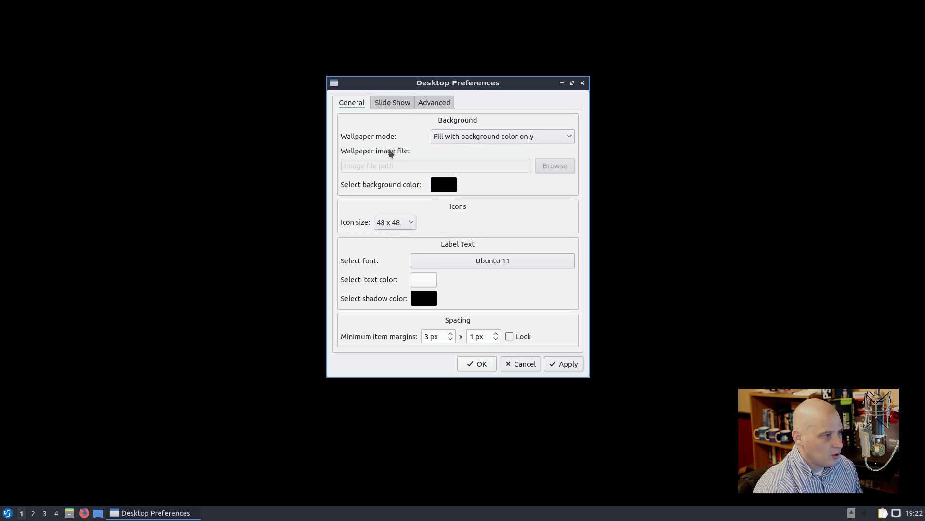
# Step: Set the wallpaper mode to Stretch to fit the screen and browse for an image
pyautogui.click(489, 139)
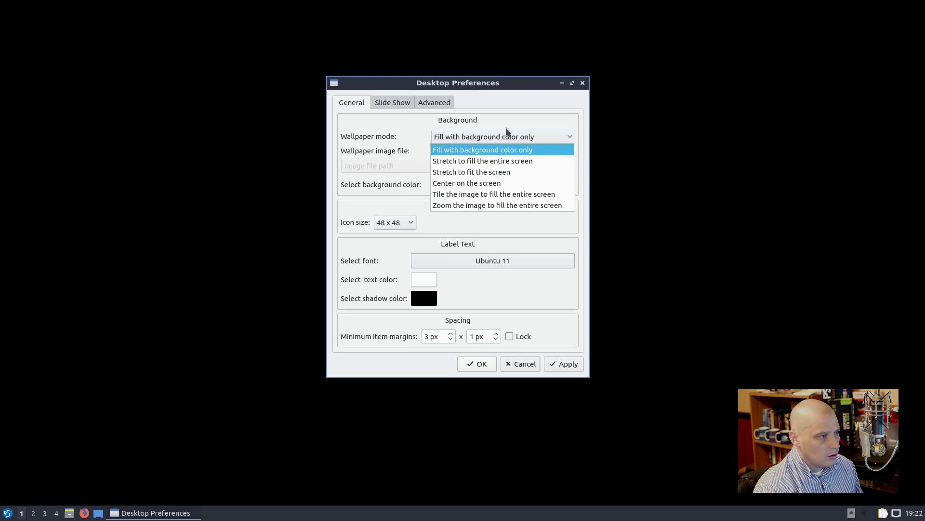
pyautogui.click(508, 124)
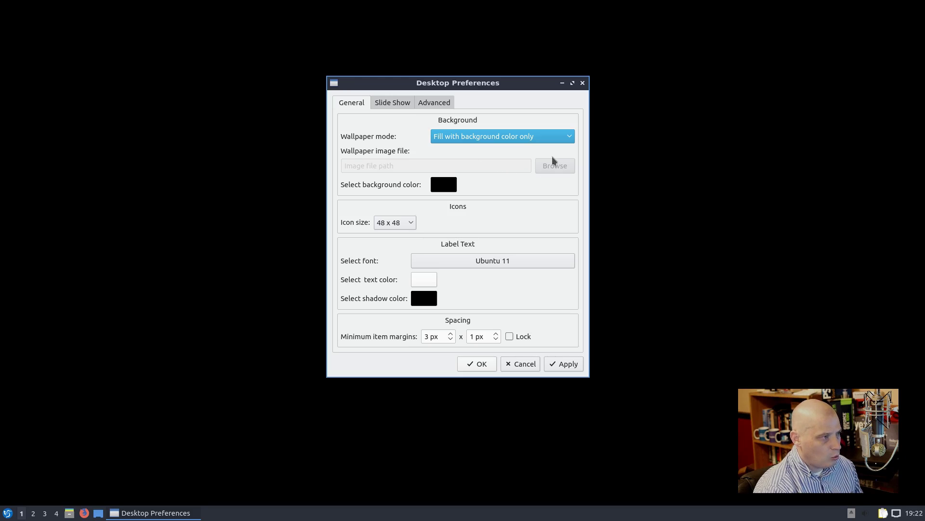
pyautogui.click(400, 103)
pyautogui.click(427, 101)
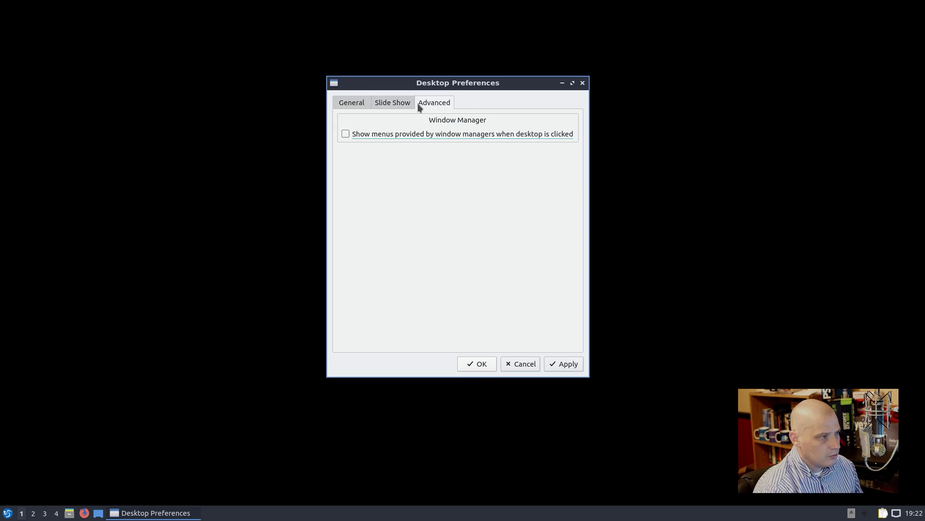
pyautogui.click(388, 104)
pyautogui.click(352, 103)
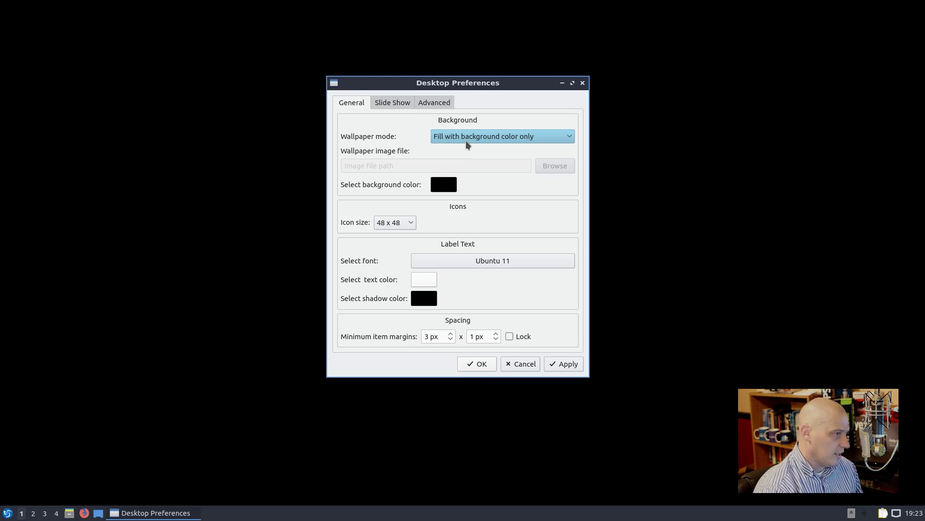
pyautogui.click(467, 140)
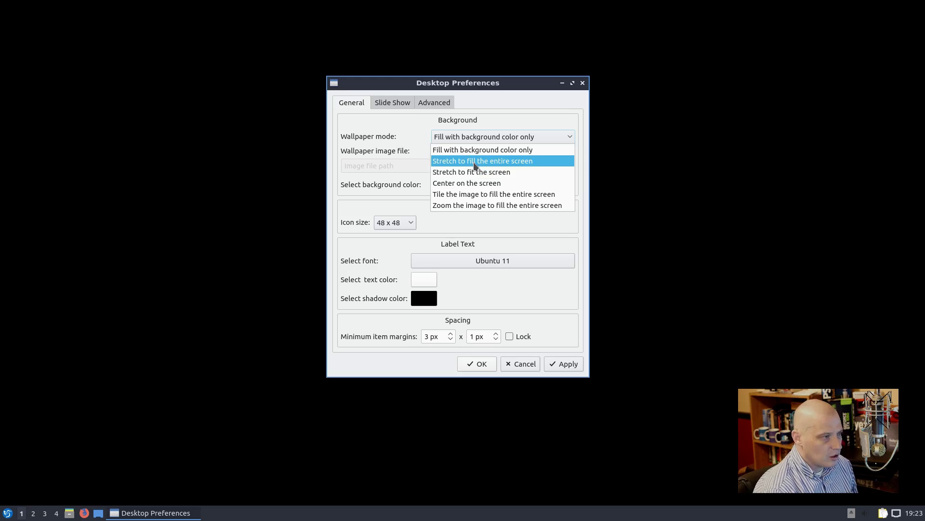
pyautogui.click(484, 172)
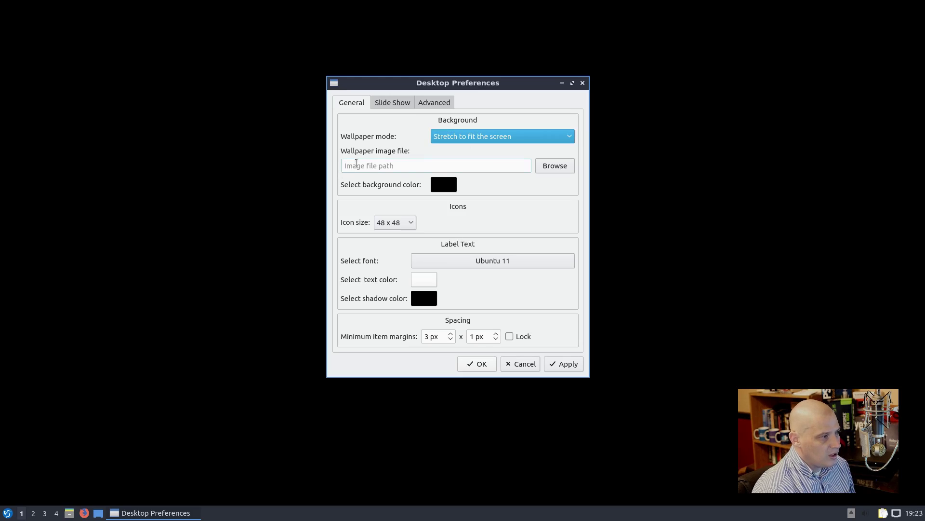
pyautogui.click(544, 164)
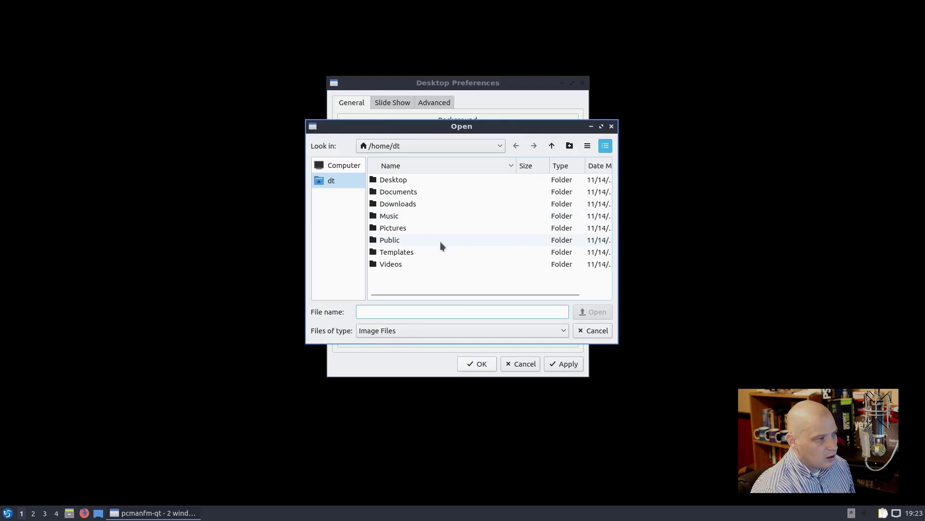
# Step: Navigate the Open dialog to /usr/share/backgrounds, finding no images there
pyautogui.click(417, 146)
pyautogui.click(330, 167)
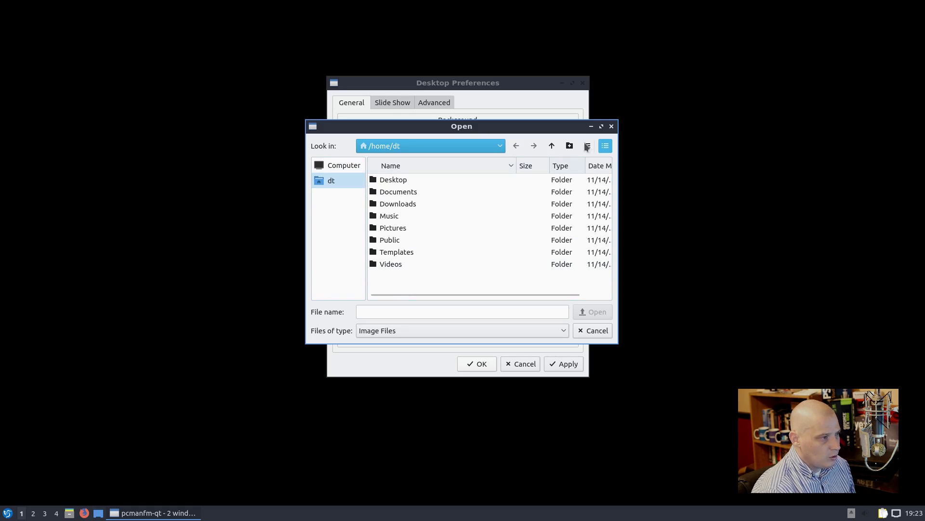
pyautogui.click(553, 145)
pyautogui.click(552, 145)
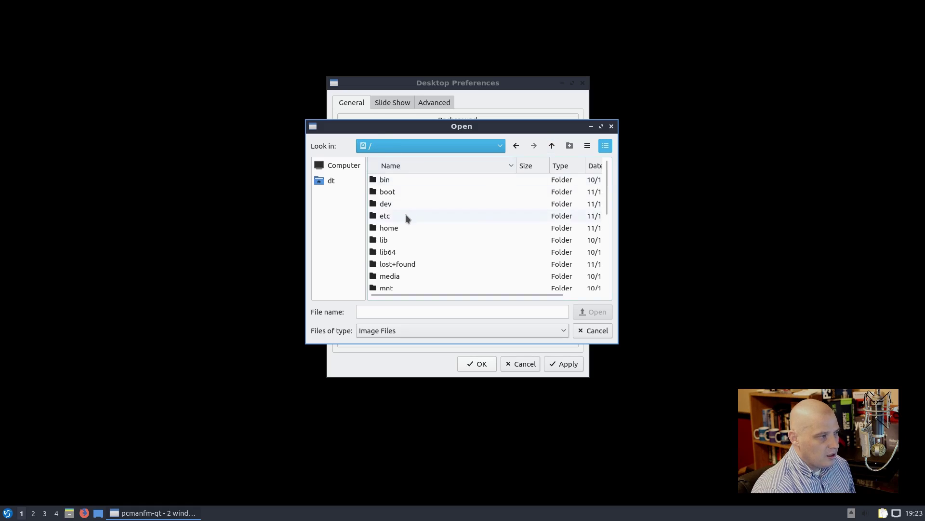
pyautogui.scroll(-4, 445, 216)
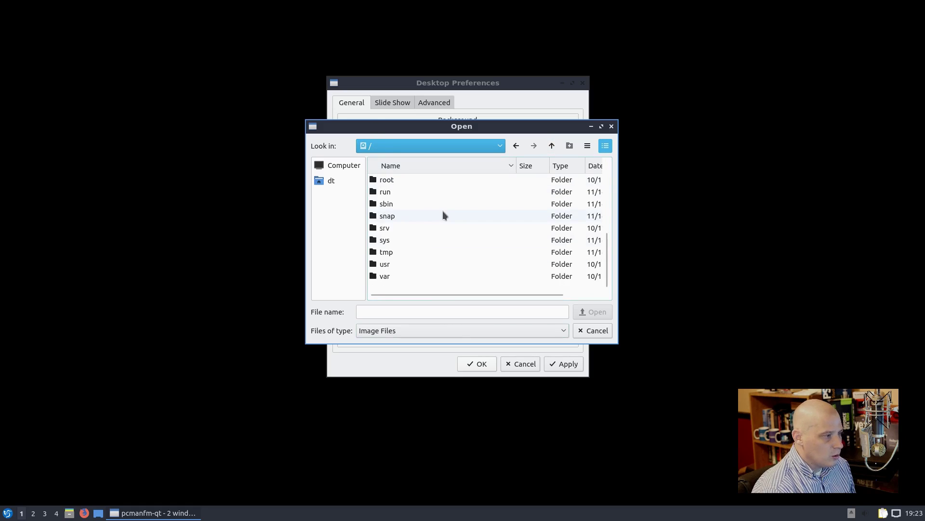
pyautogui.doubleClick(396, 264)
pyautogui.doubleClick(397, 252)
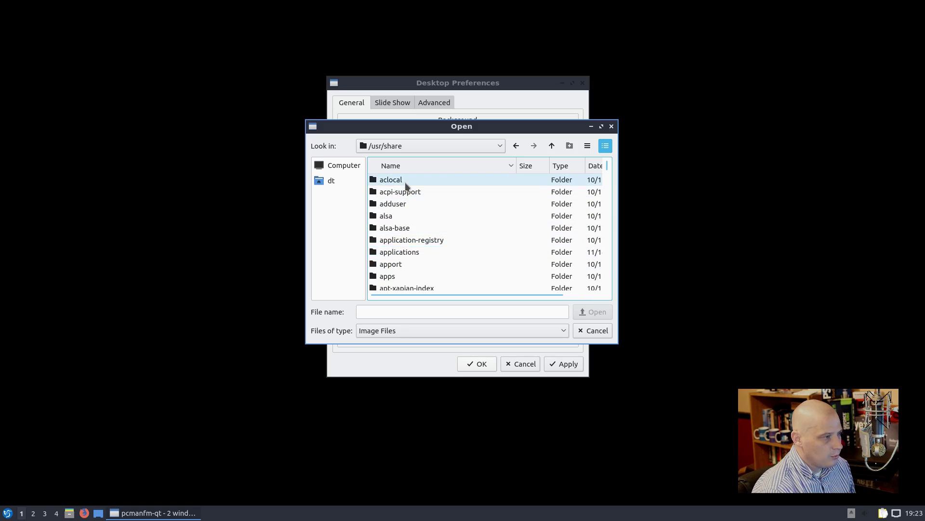
pyautogui.scroll(-5, 405, 183)
pyautogui.scroll(1, 404, 184)
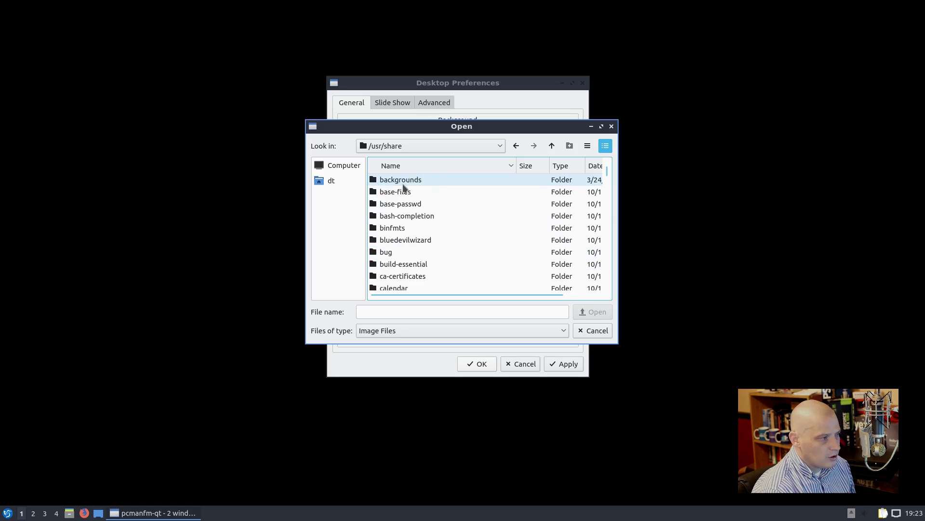
pyautogui.scroll(1, 405, 193)
pyautogui.doubleClick(413, 216)
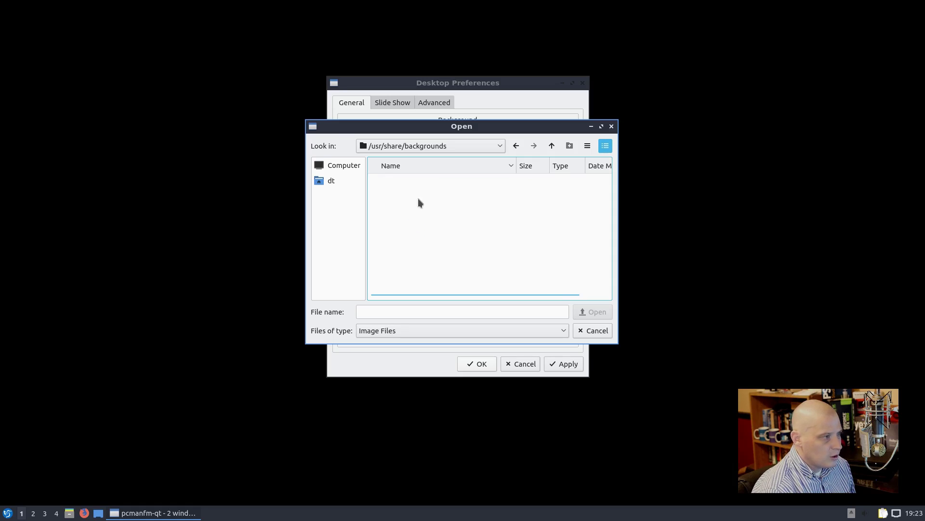
# Step: Check the home Pictures folder, then close the chooser without picking a file
pyautogui.click(342, 183)
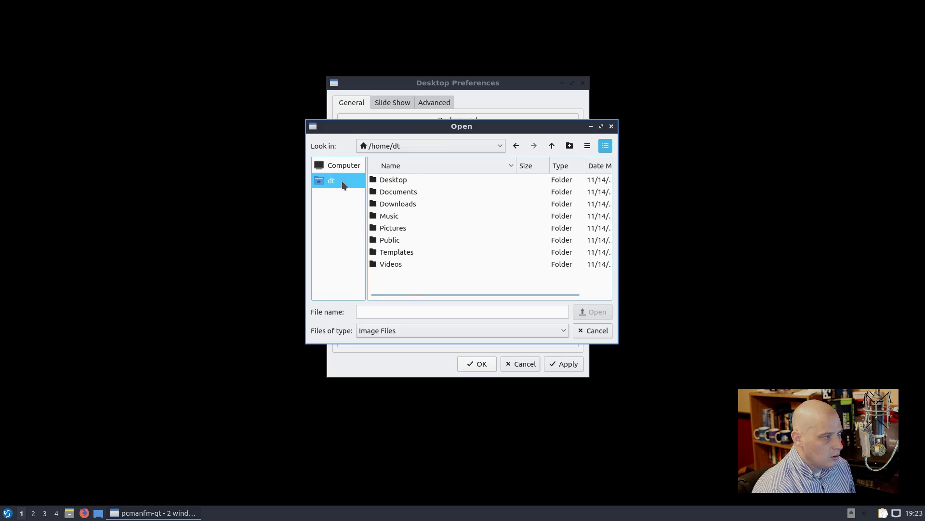
pyautogui.click(351, 166)
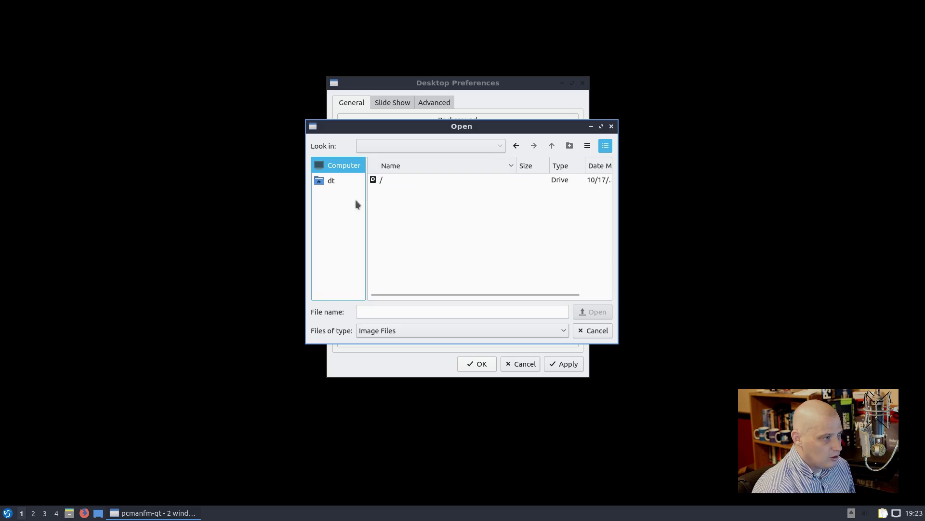
pyautogui.click(348, 181)
pyautogui.click(395, 224)
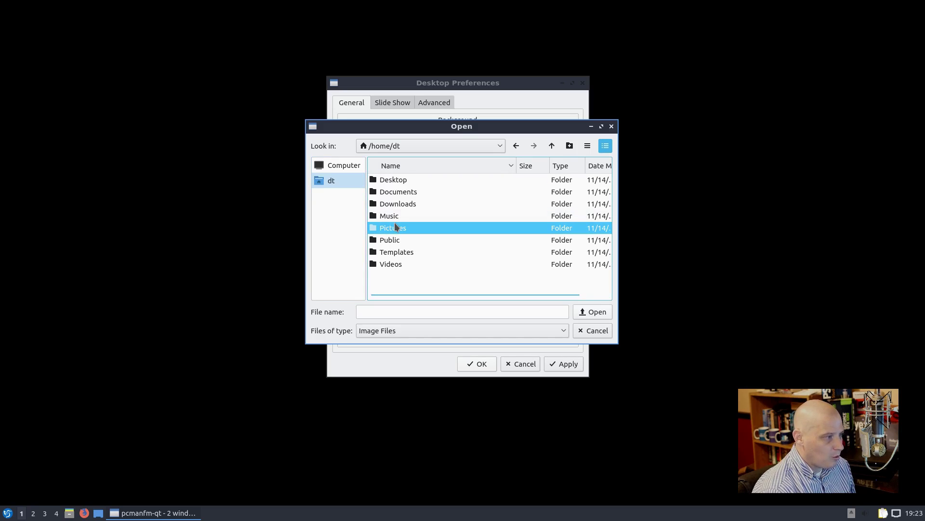
pyautogui.doubleClick(395, 224)
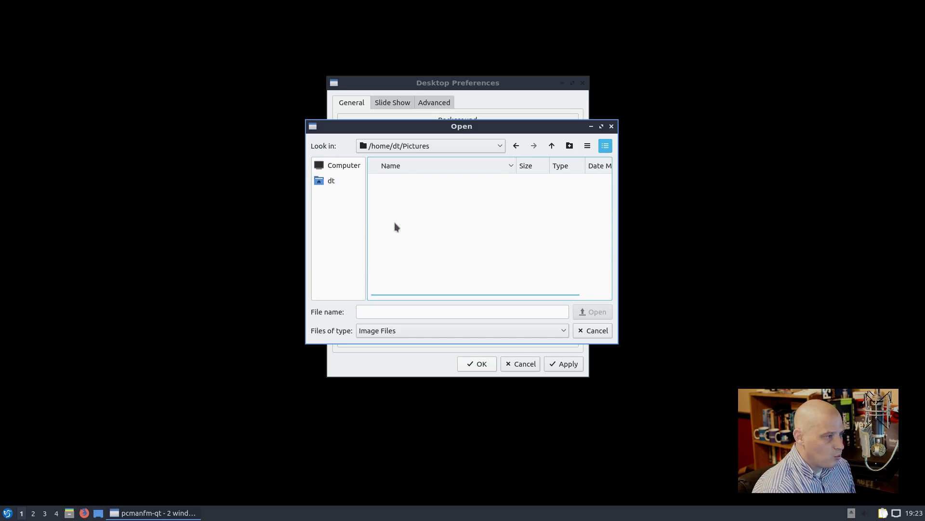
pyautogui.click(593, 330)
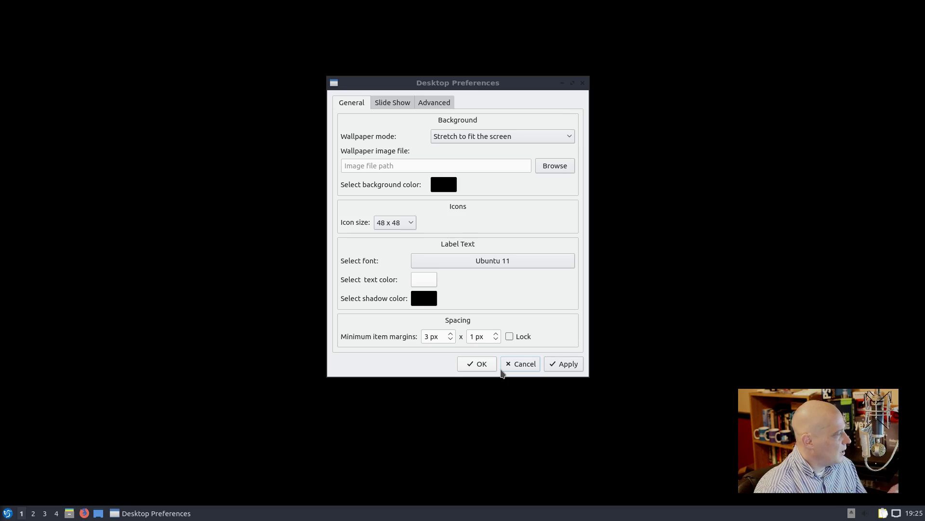
# Step: Cancel Desktop Preferences, discarding the unfinished wallpaper change
pyautogui.click(520, 367)
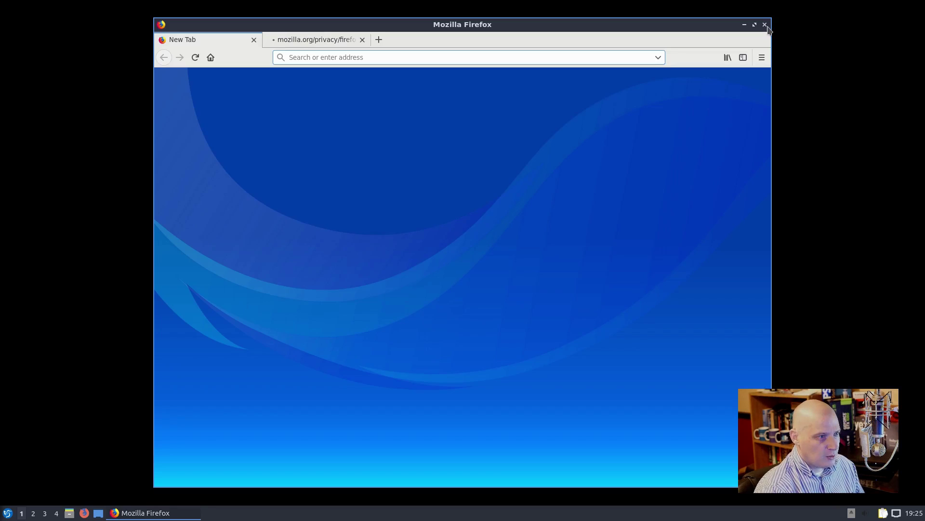
# Step: Close Firefox with both its tabs, then launch QTerminal and centre its window
pyautogui.click(766, 25)
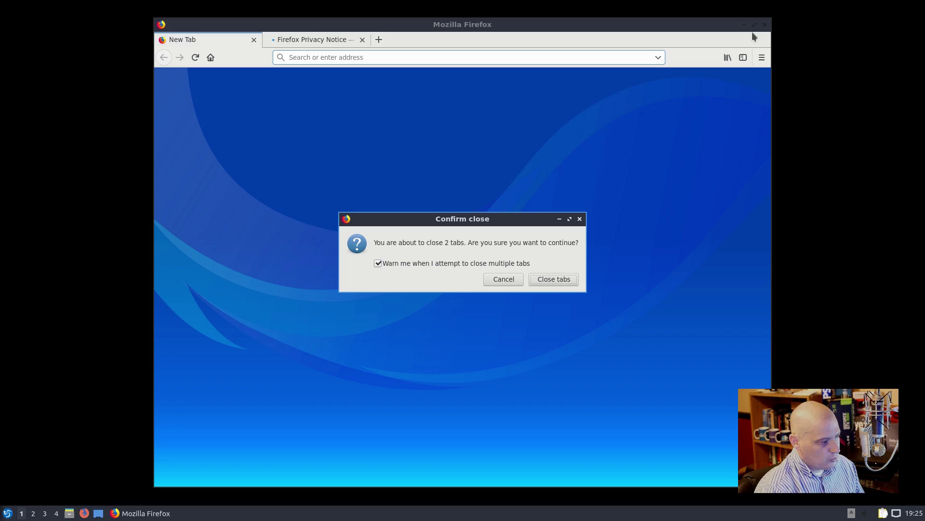
pyautogui.click(555, 282)
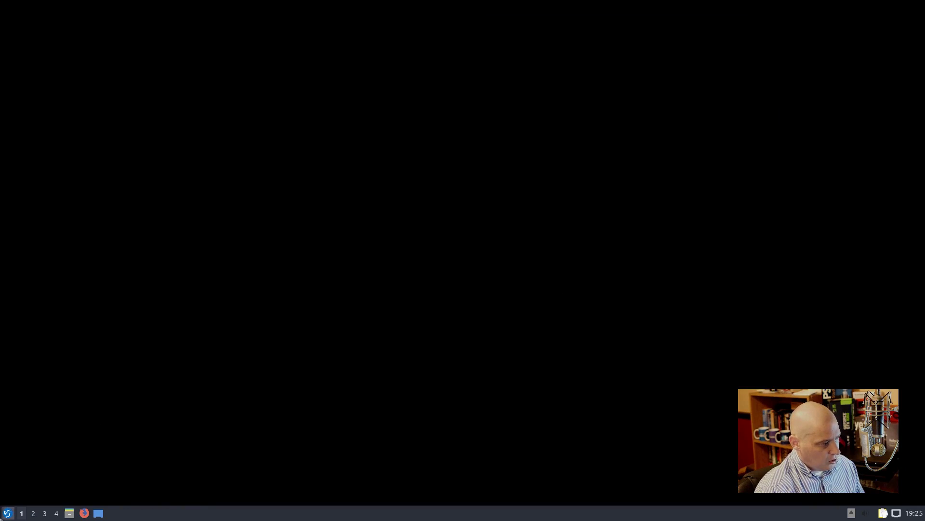
pyautogui.click(7, 513)
pyautogui.moveTo(59, 428)
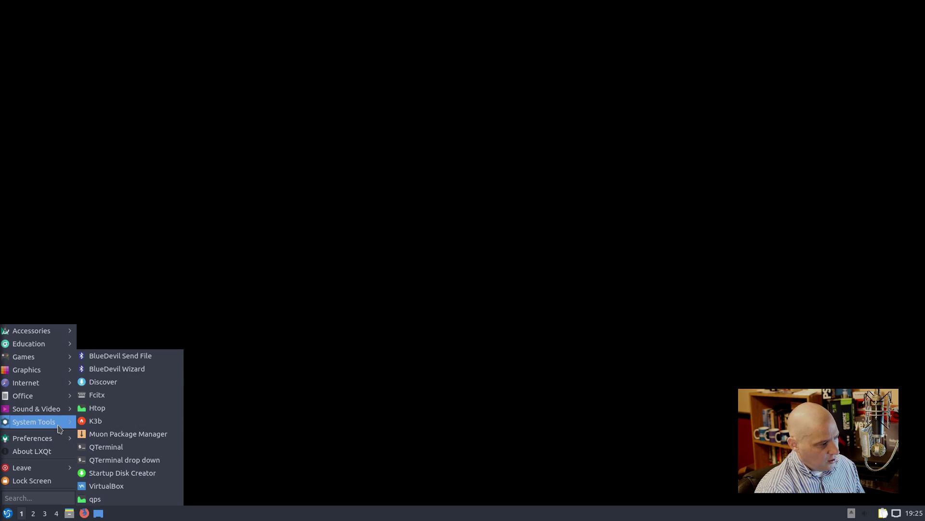
pyautogui.click(180, 447)
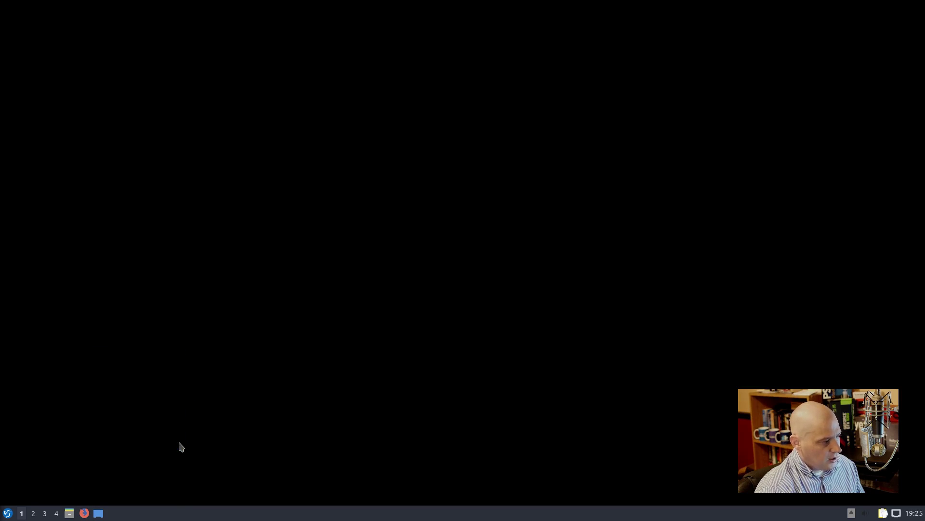
pyautogui.moveTo(281, 10); pyautogui.dragTo(587, 107)
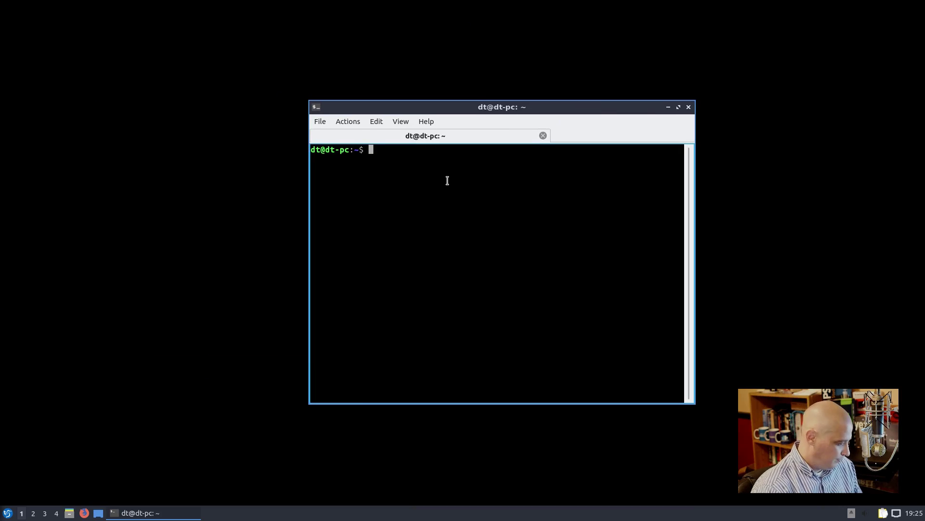
# Step: Run sudo apt install lubuntu-artwork with the account password (already newest 1.8), then quit the terminal
pyautogui.write('sudo a')
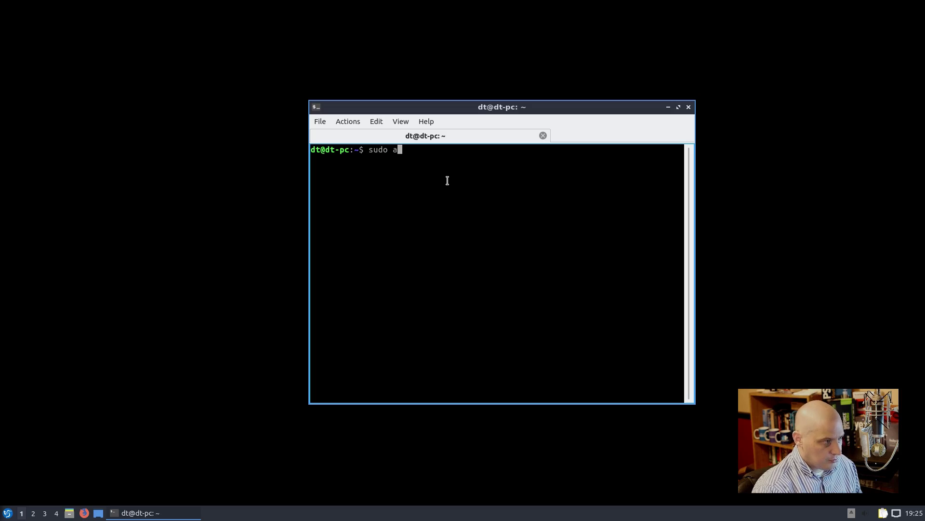
pyautogui.write('pt install lubu')
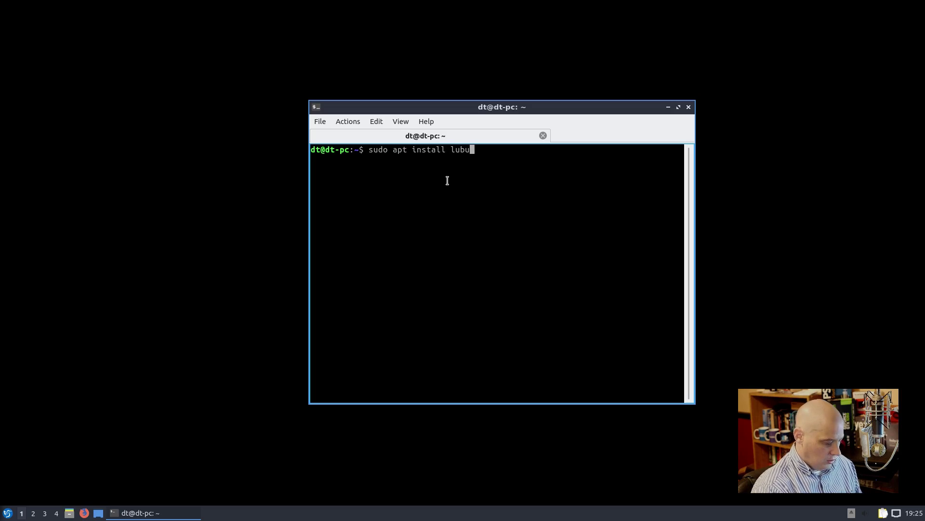
pyautogui.write('ntu-art')
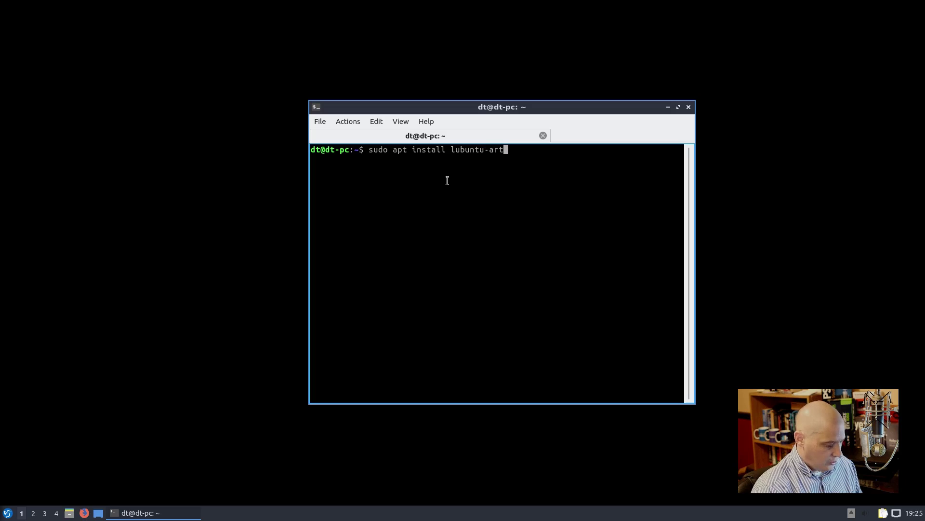
pyautogui.write('work')
pyautogui.press('Return')
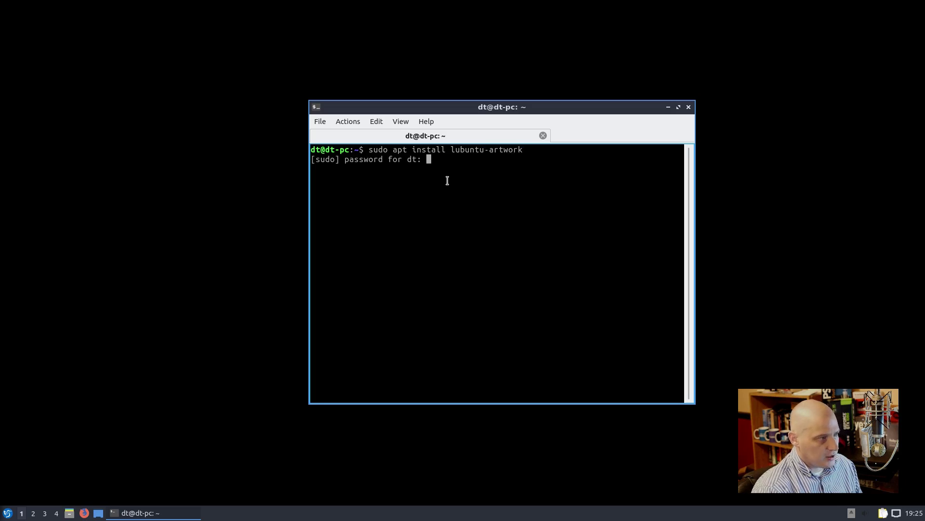
pyautogui.press('Return')
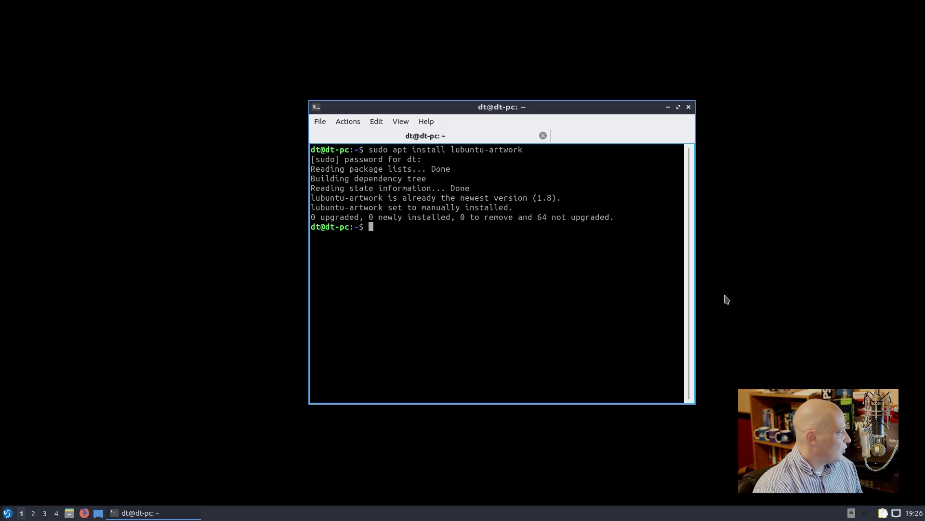
pyautogui.click(688, 106)
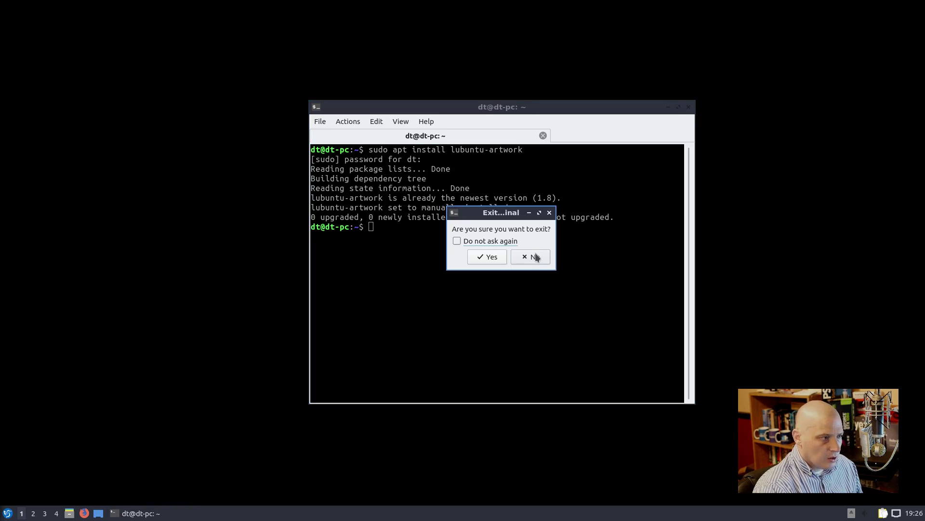
pyautogui.click(487, 256)
# Step: Reopen Desktop Preferences from the desktop menu and set wallpaper mode to 'Stretch to fill the entire screen'
pyautogui.rightClick(303, 195)
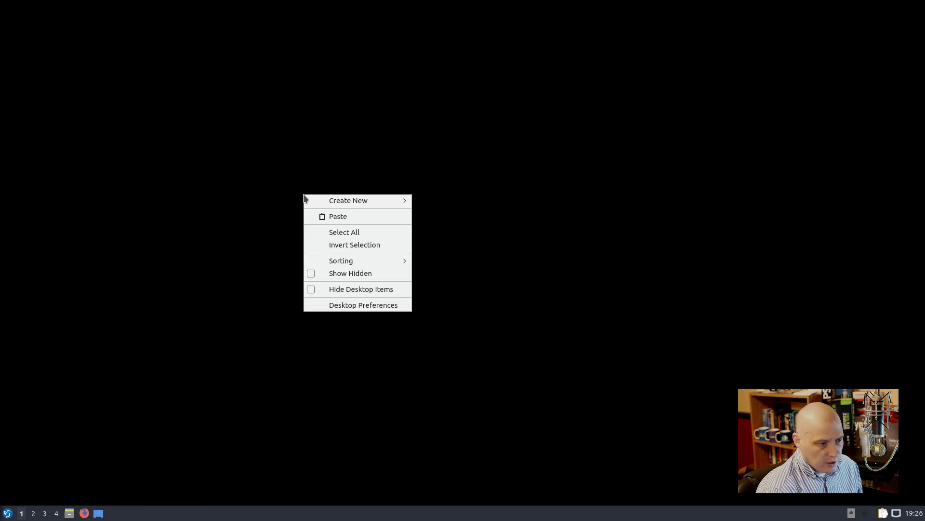
pyautogui.click(341, 308)
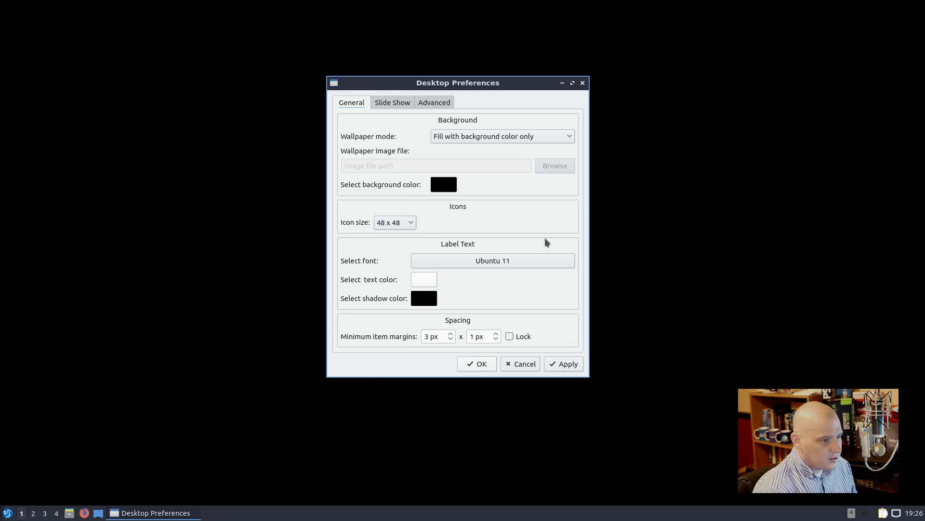
pyautogui.click(449, 132)
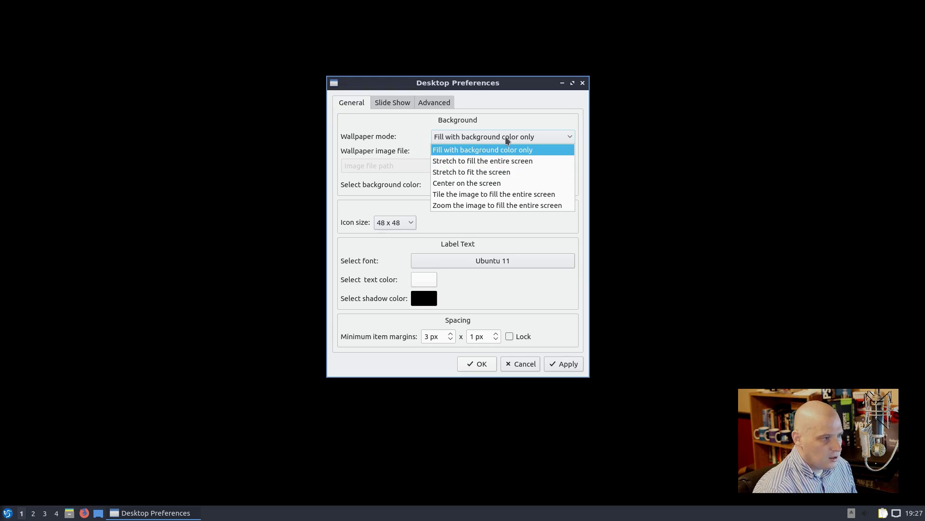
pyautogui.click(530, 164)
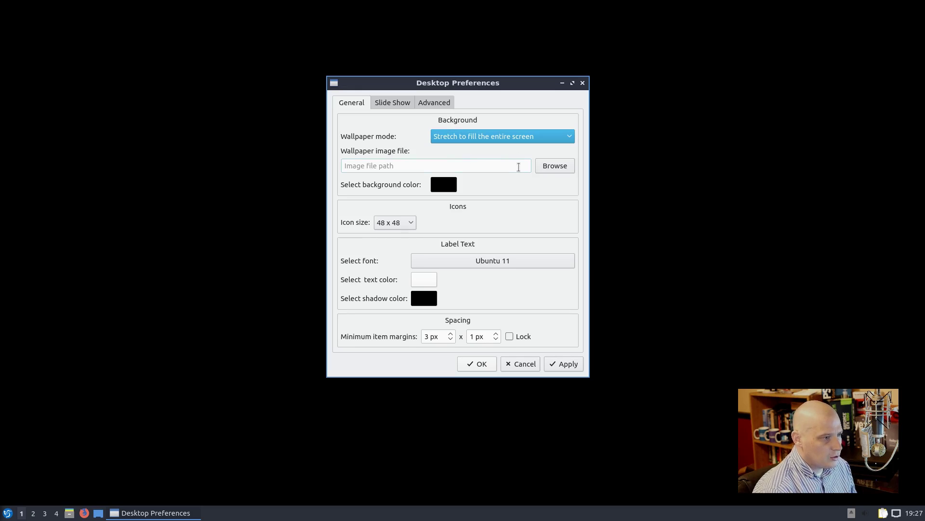
# Step: Browse for a wallpaper image, moving from Public up to the filesystem root and into /usr/share
pyautogui.click(545, 167)
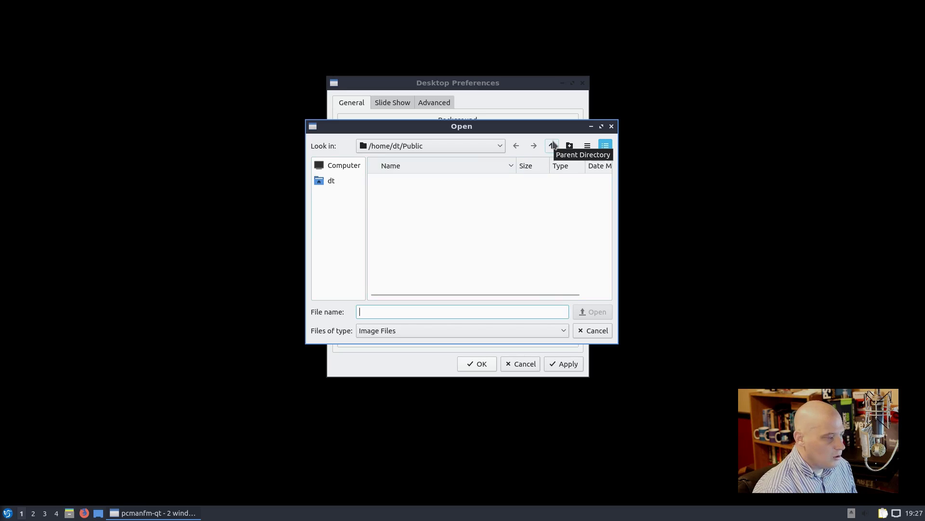
pyautogui.click(552, 145)
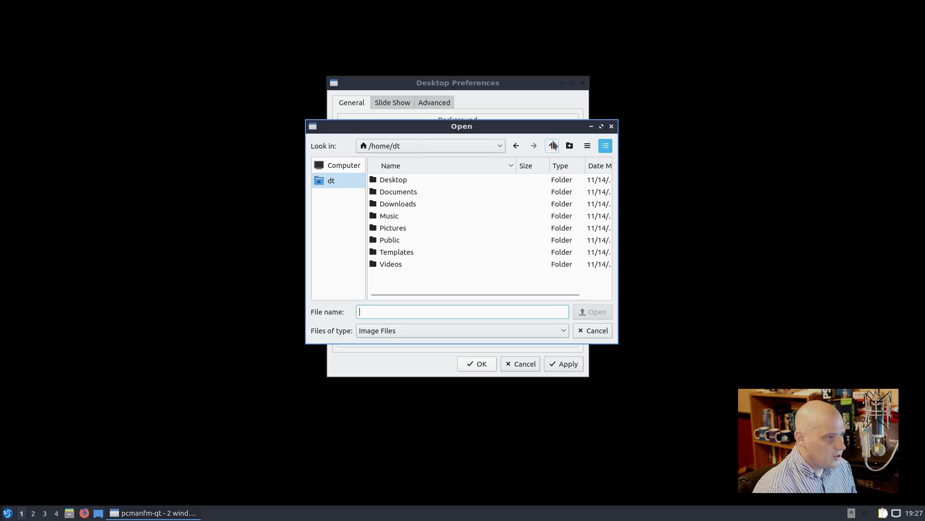
pyautogui.click(553, 145)
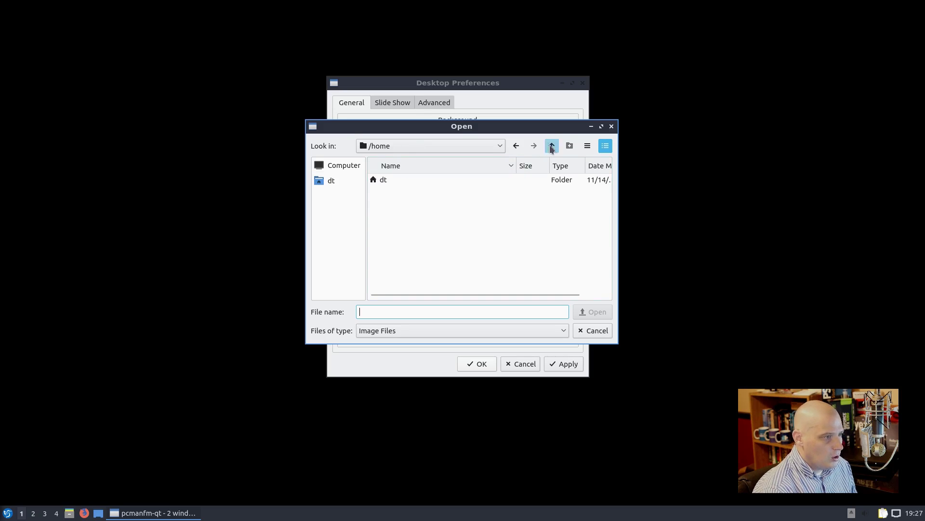
pyautogui.click(552, 145)
pyautogui.scroll(-4, 455, 213)
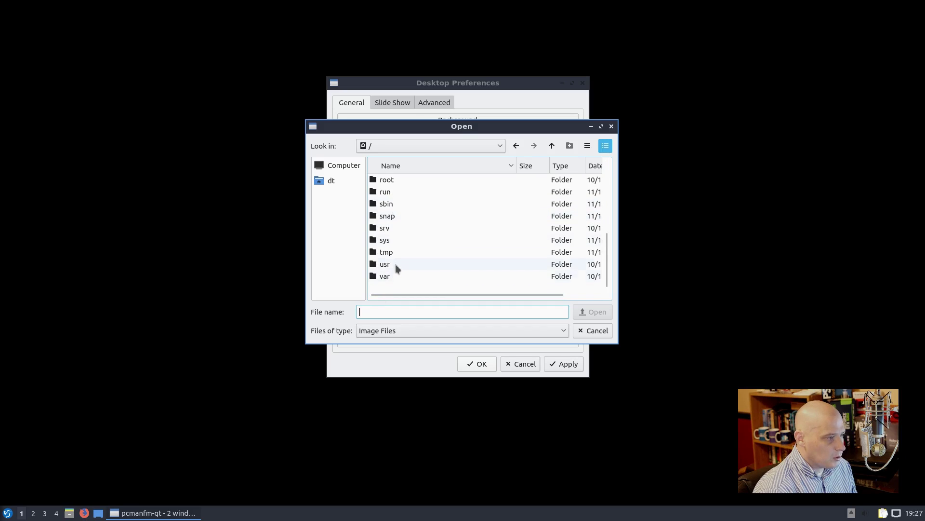
pyautogui.doubleClick(395, 264)
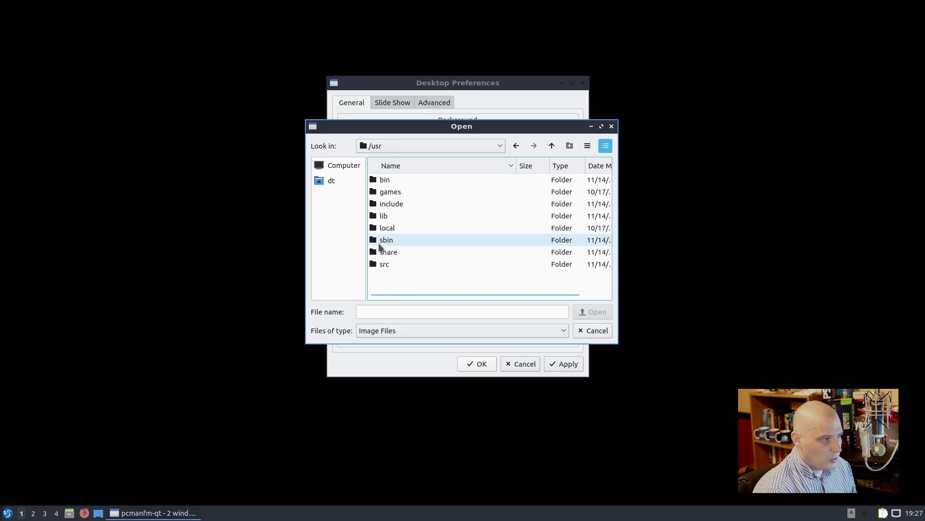
pyautogui.doubleClick(381, 252)
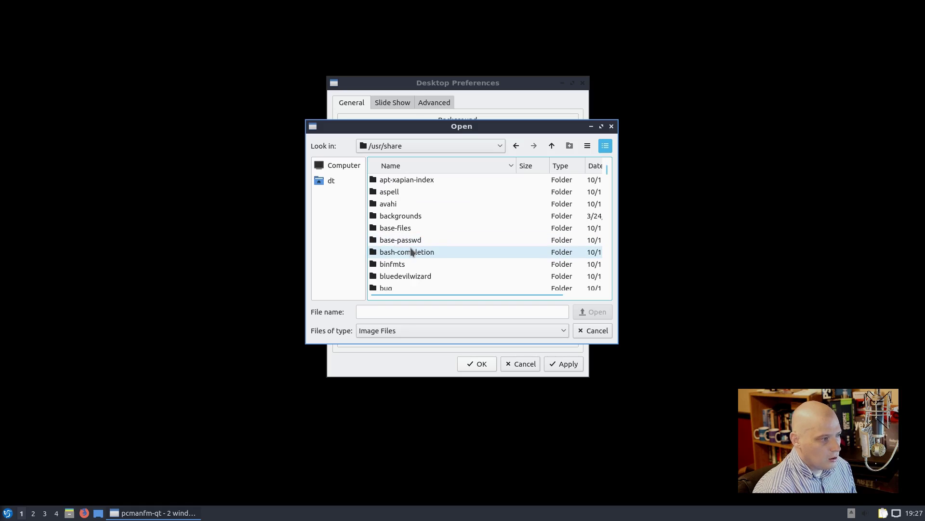
pyautogui.scroll(-10, 410, 250)
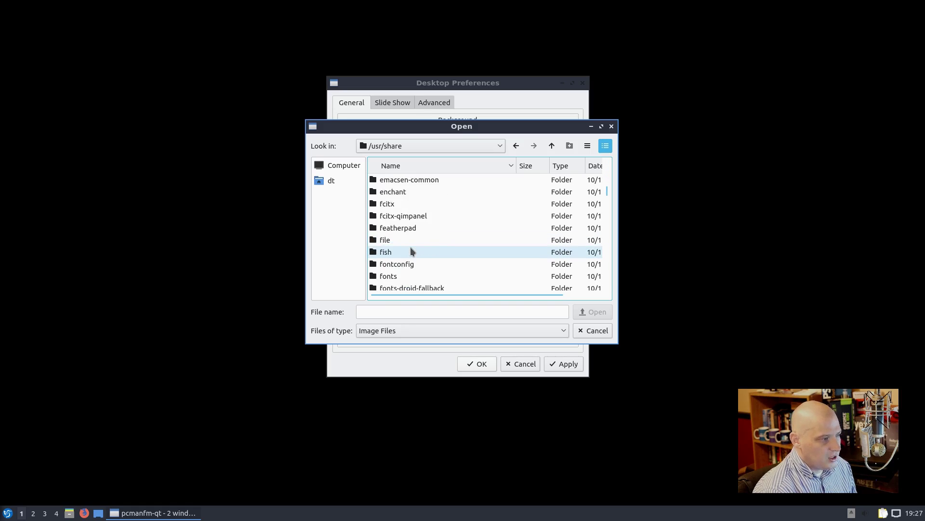
pyautogui.scroll(-20, 410, 249)
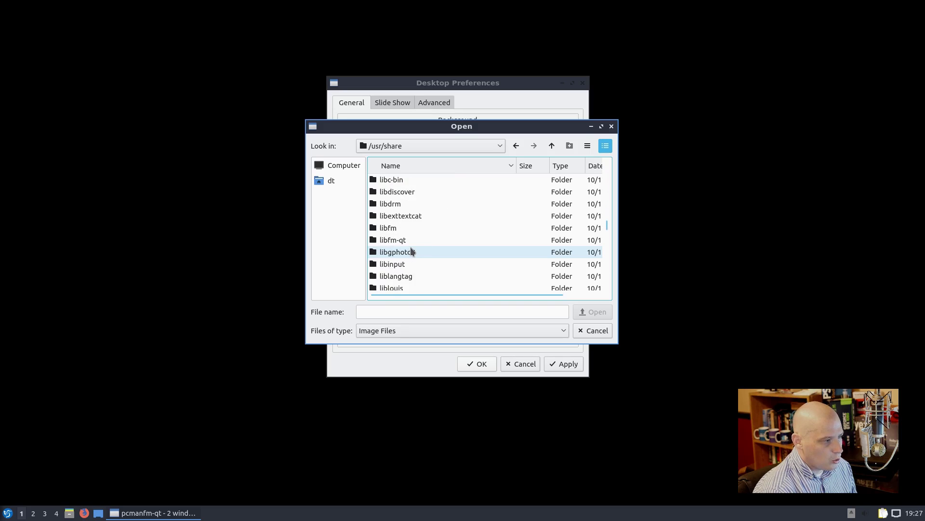
pyautogui.scroll(-20, 410, 250)
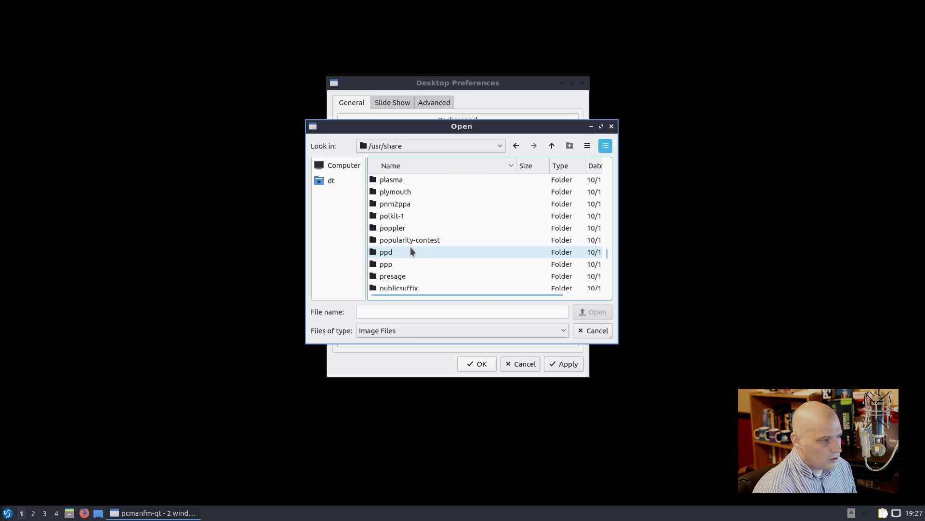
pyautogui.scroll(-20, 411, 251)
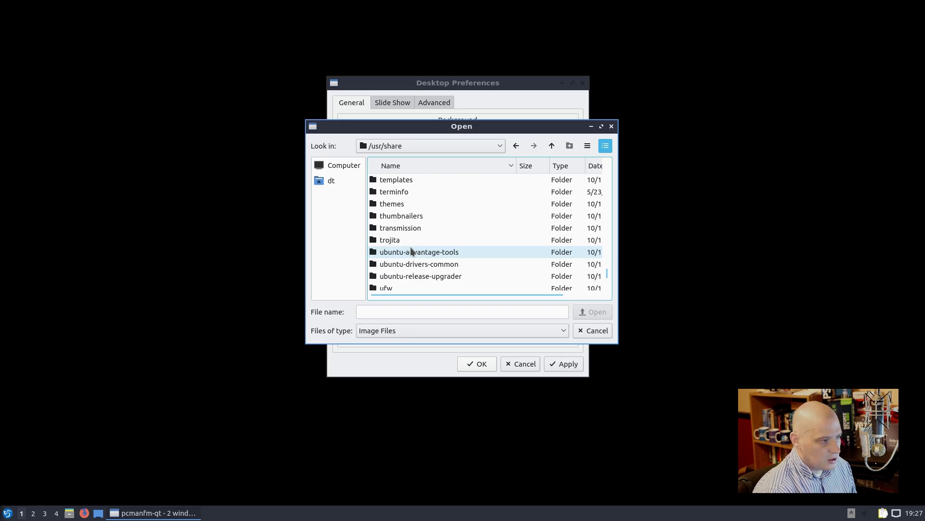
pyautogui.scroll(-5, 410, 250)
pyautogui.scroll(15, 411, 251)
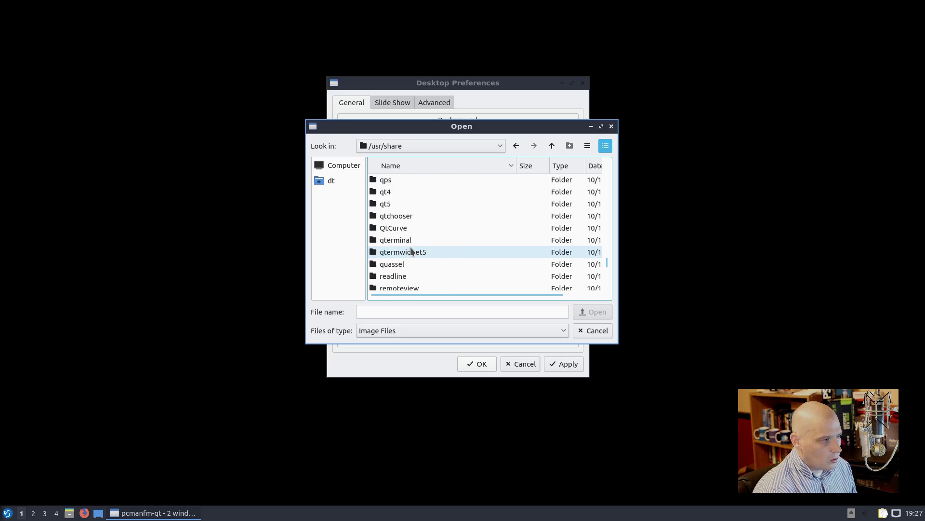
pyautogui.scroll(10, 410, 251)
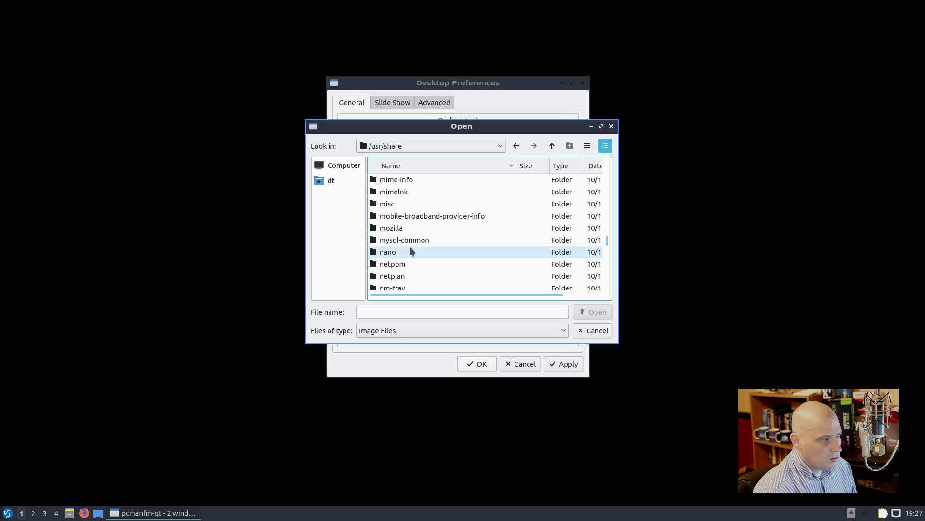
pyautogui.scroll(4, 411, 251)
pyautogui.scroll(3, 410, 246)
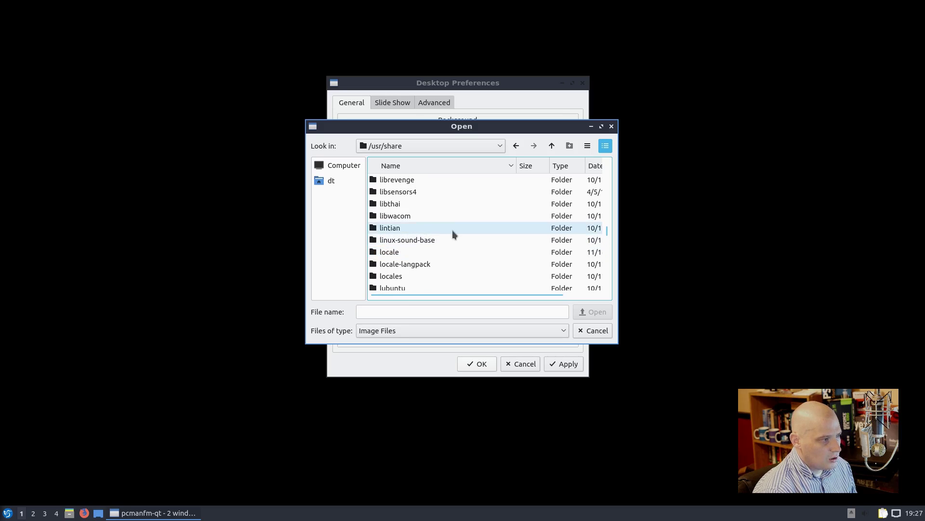
pyautogui.scroll(-2, 450, 234)
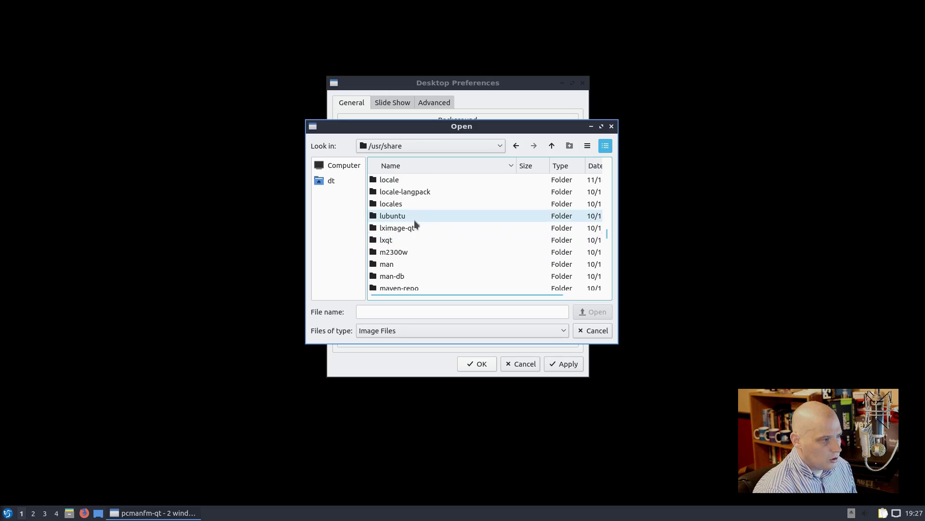
# Step: Pick lubuntu-default-wallpaper.jpg from /usr/share/lubuntu/wallpapers, apply it and close preferences
pyautogui.doubleClick(389, 217)
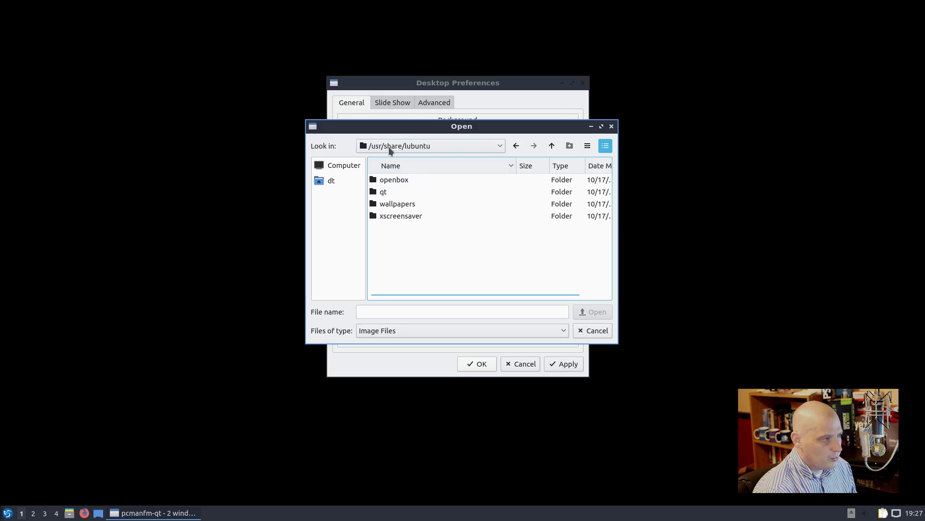
pyautogui.doubleClick(401, 202)
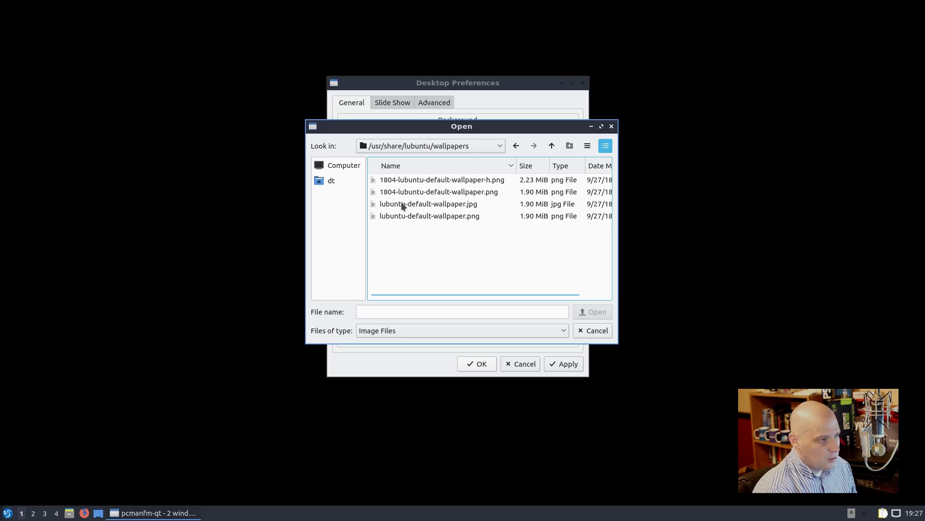
pyautogui.doubleClick(402, 204)
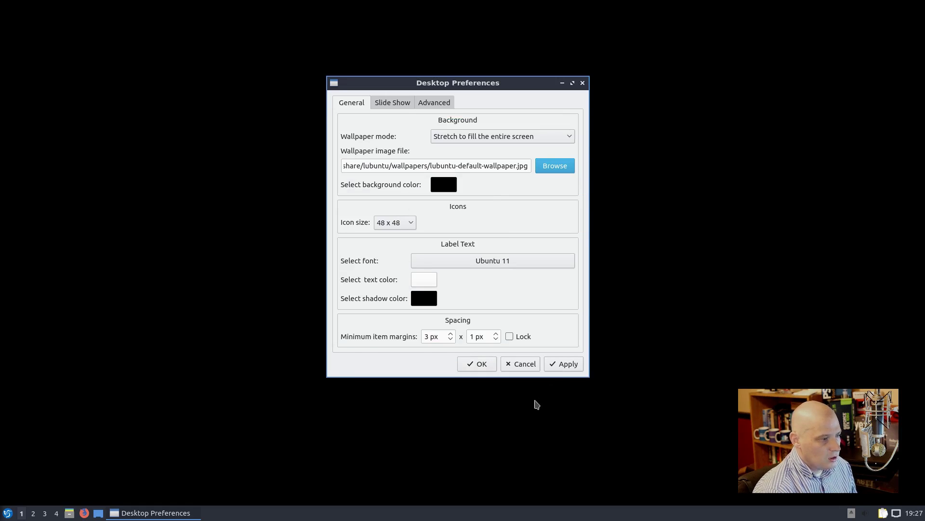
pyautogui.click(560, 370)
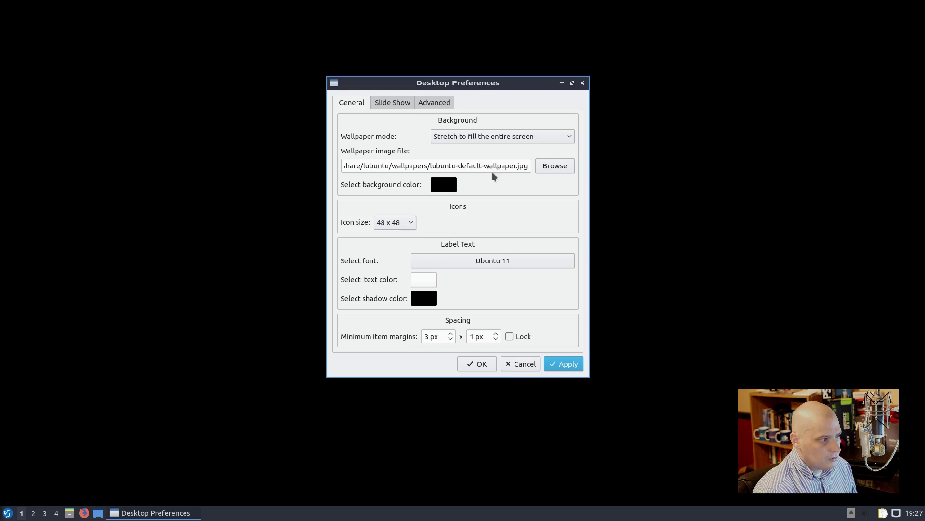
pyautogui.click(484, 363)
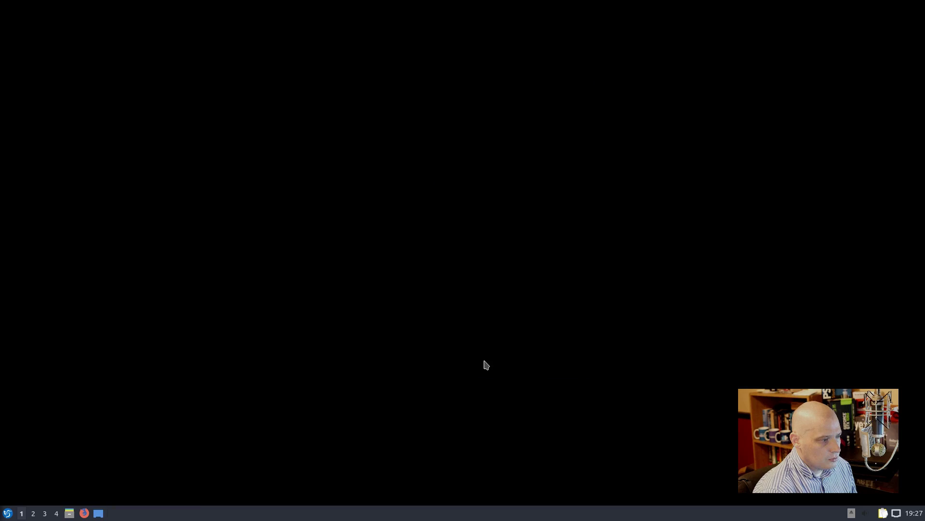
# Step: Reopen Desktop Preferences, switch the wallpaper to lubuntu-default-wallpaper.png, and apply it
pyautogui.rightClick(375, 319)
pyautogui.click(417, 436)
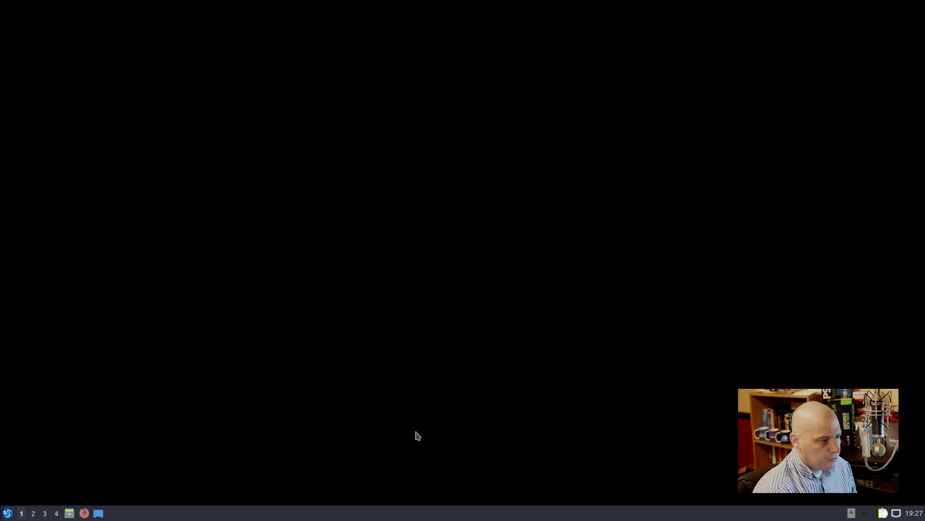
pyautogui.rightClick(343, 239)
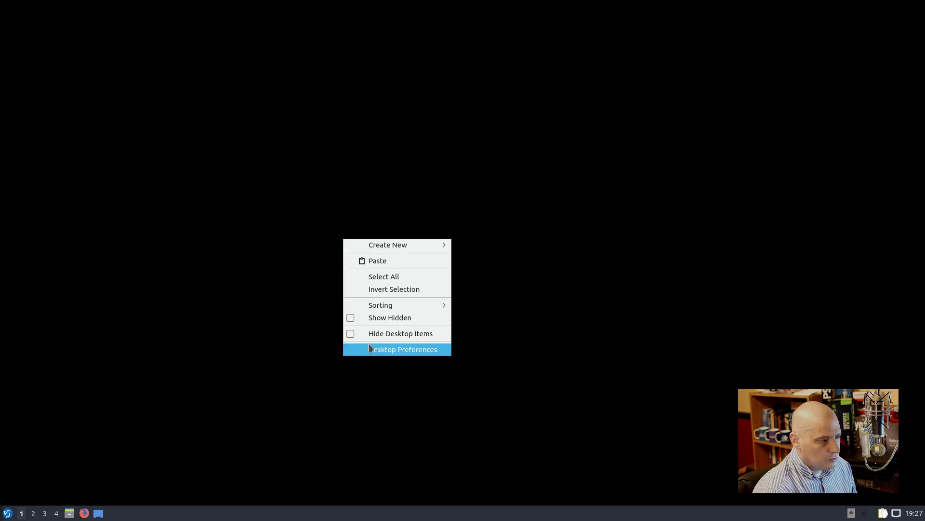
pyautogui.click(382, 349)
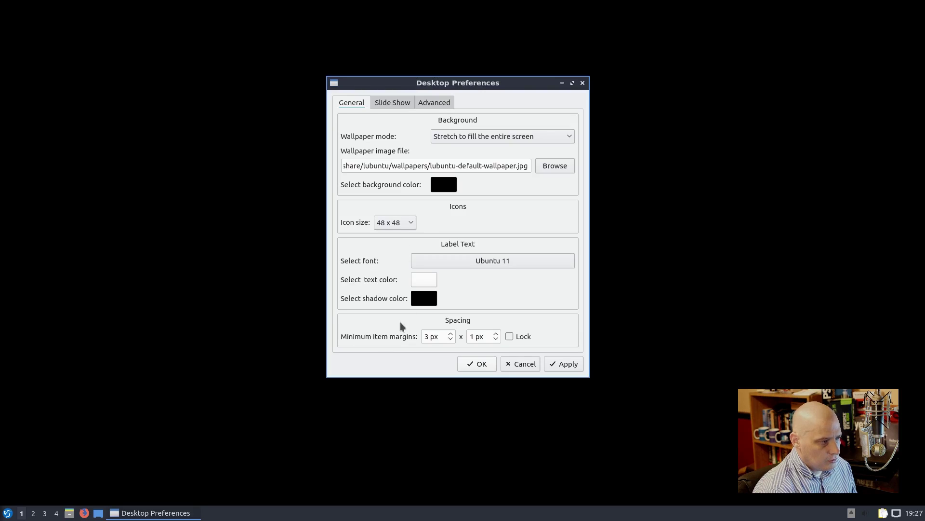
pyautogui.click(554, 166)
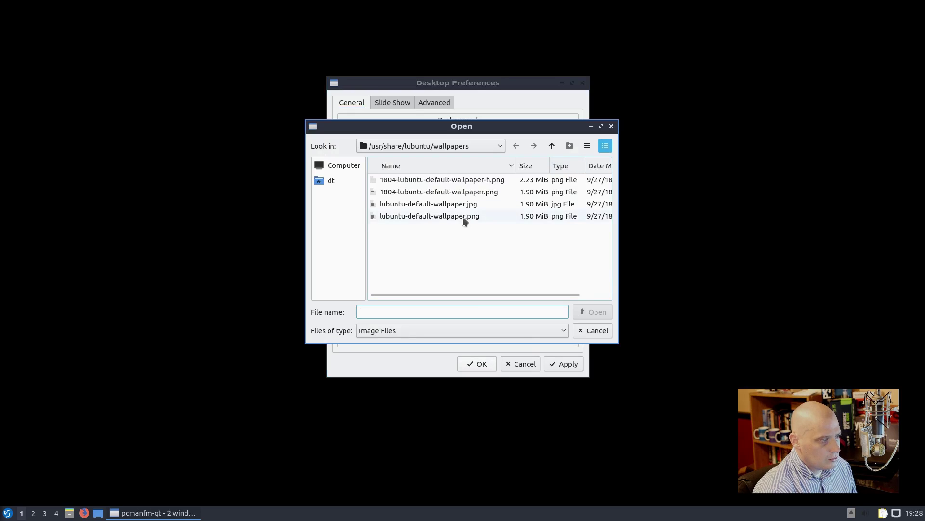
pyautogui.click(463, 216)
pyautogui.click(461, 207)
pyautogui.doubleClick(458, 214)
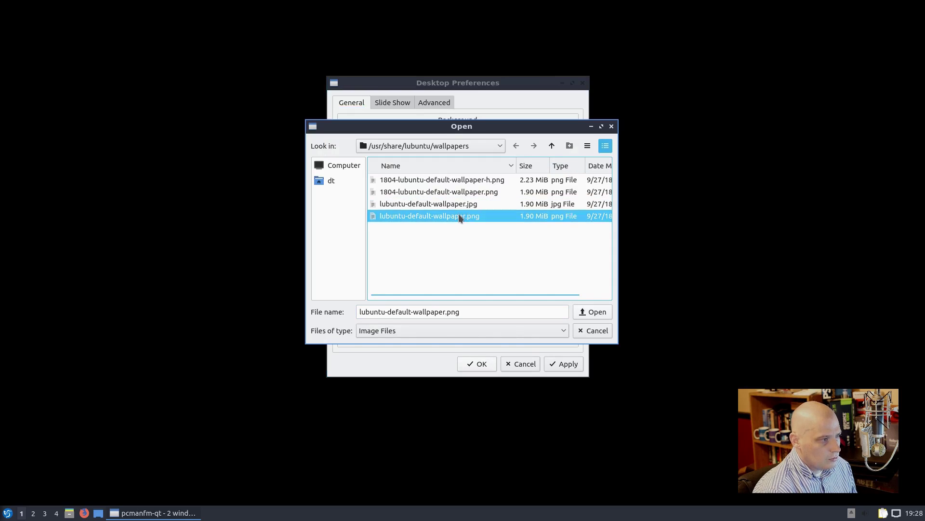
pyautogui.click(559, 364)
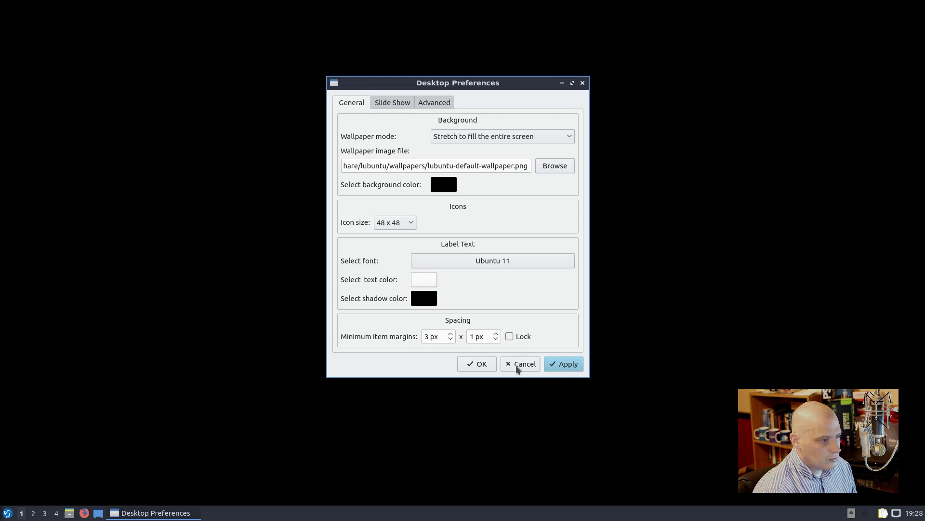
pyautogui.click(484, 367)
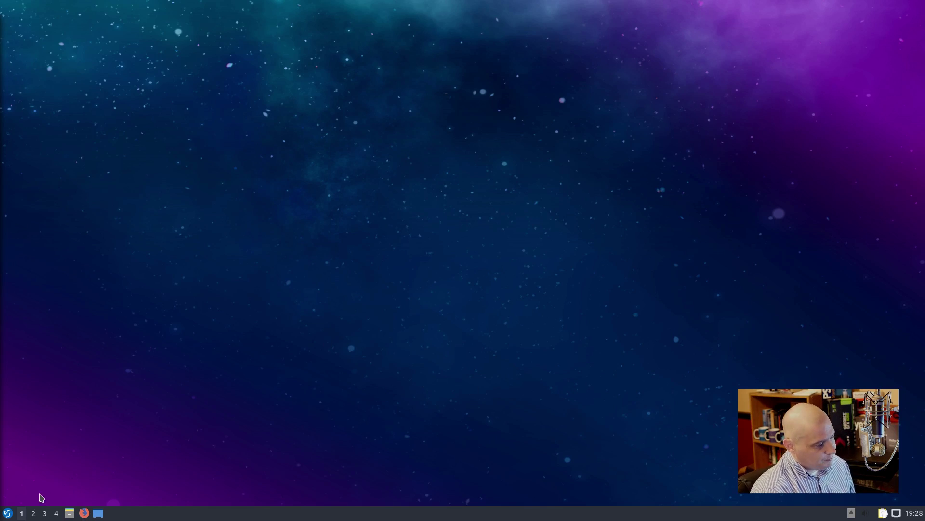
# Step: Open the LXQt start menu's Accessories category
pyautogui.click(7, 512)
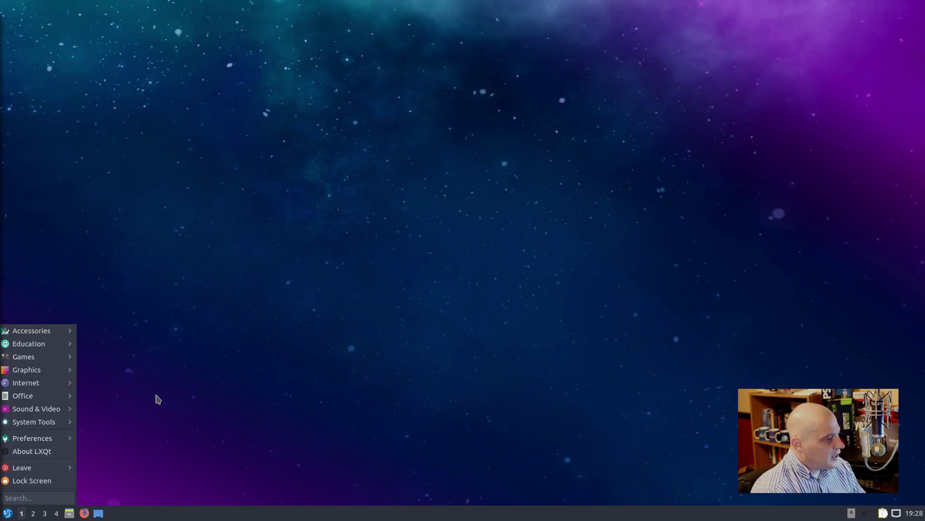
pyautogui.moveTo(30, 334)
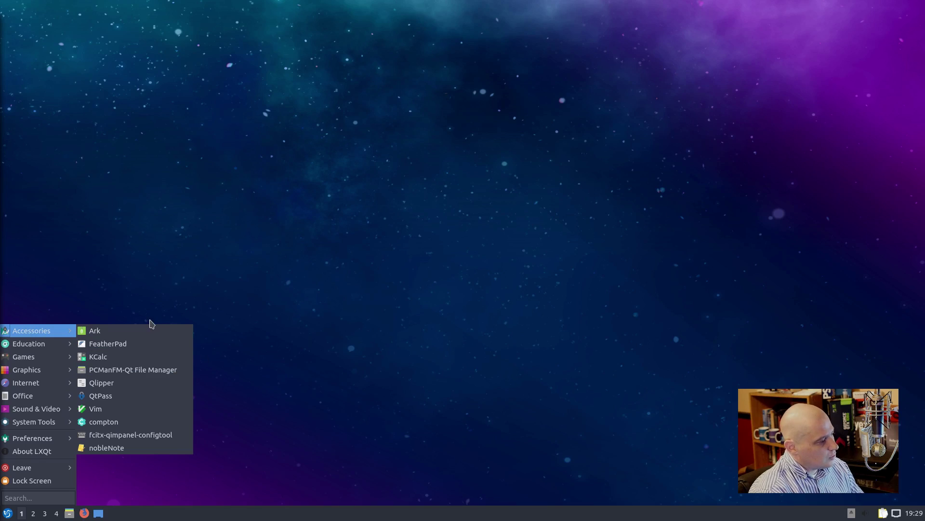
# Step: Launch Ark and view, then dismiss, its About KDE dialog
pyautogui.moveTo(67, 331)
pyautogui.click(95, 332)
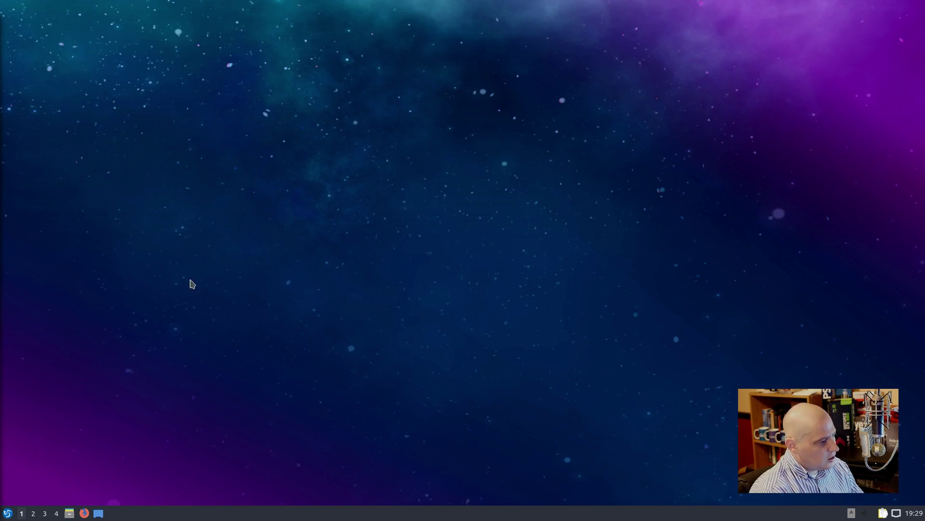
pyautogui.click(413, 150)
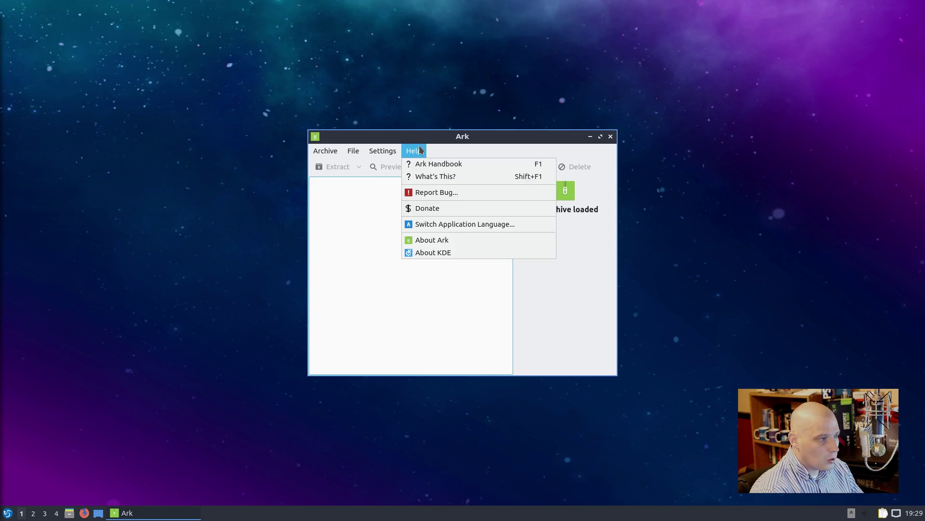
pyautogui.click(439, 252)
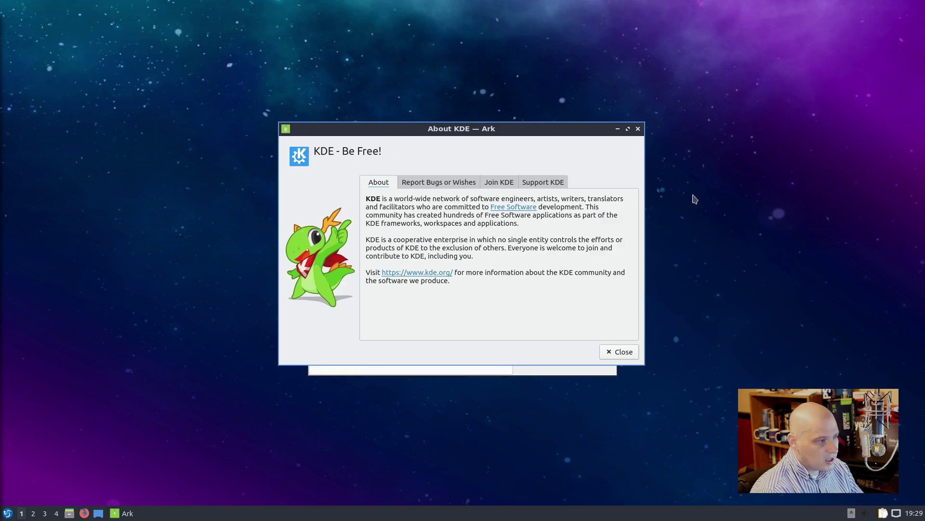
pyautogui.click(637, 128)
# Step: Check Ark's About dialog showing version 18.4.3, then close Ark
pyautogui.click(413, 150)
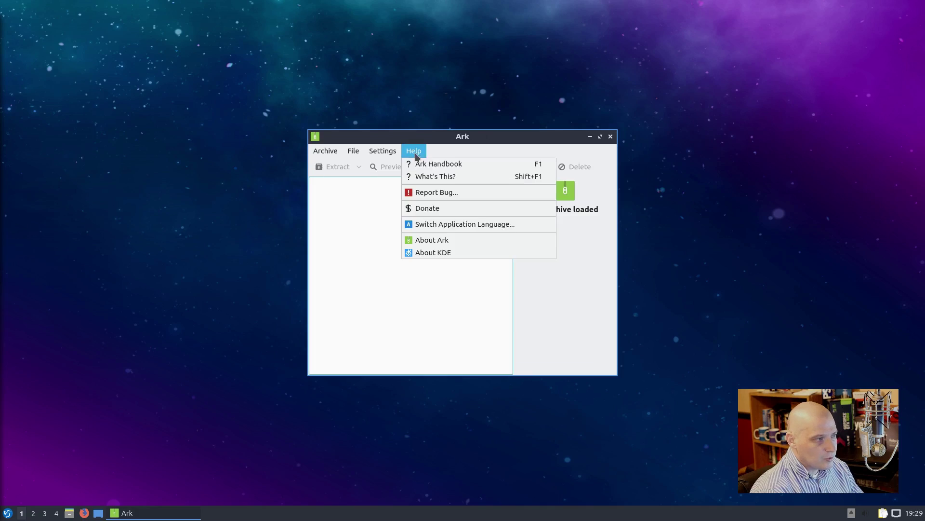
pyautogui.click(431, 240)
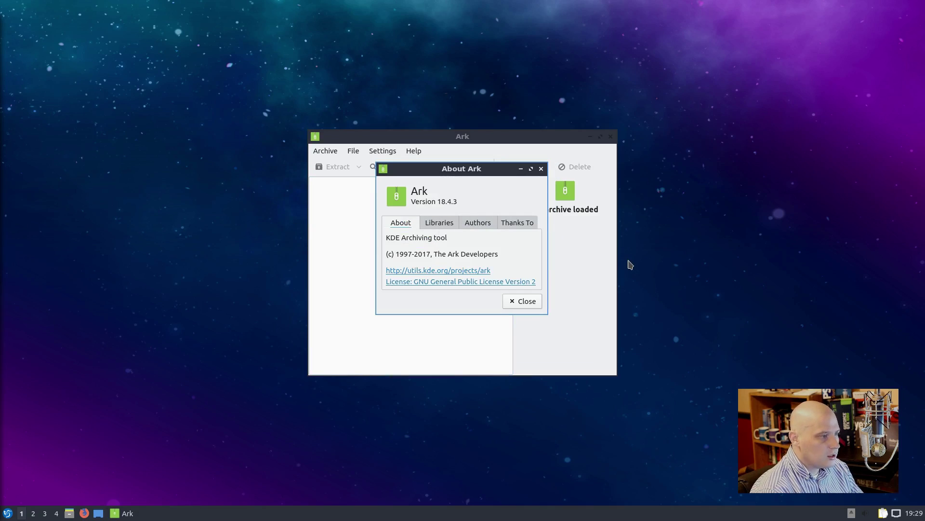
pyautogui.click(541, 169)
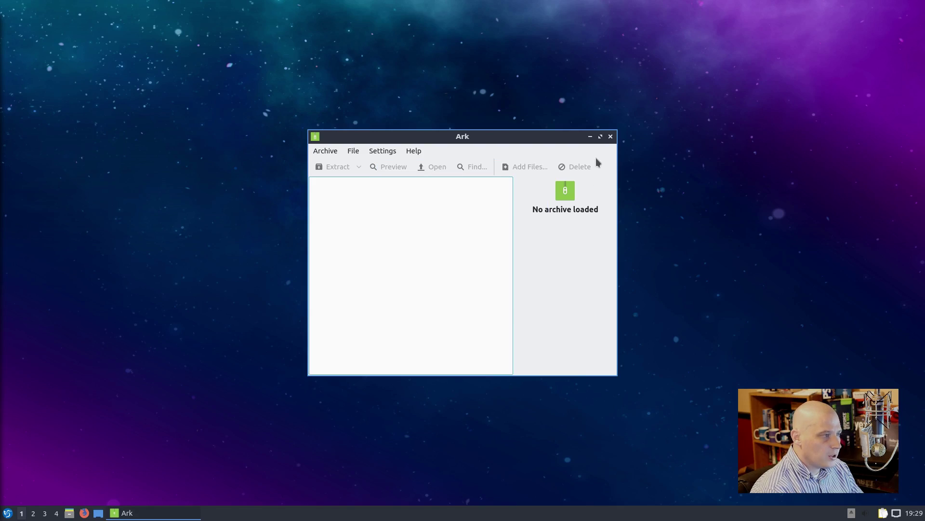
pyautogui.click(611, 137)
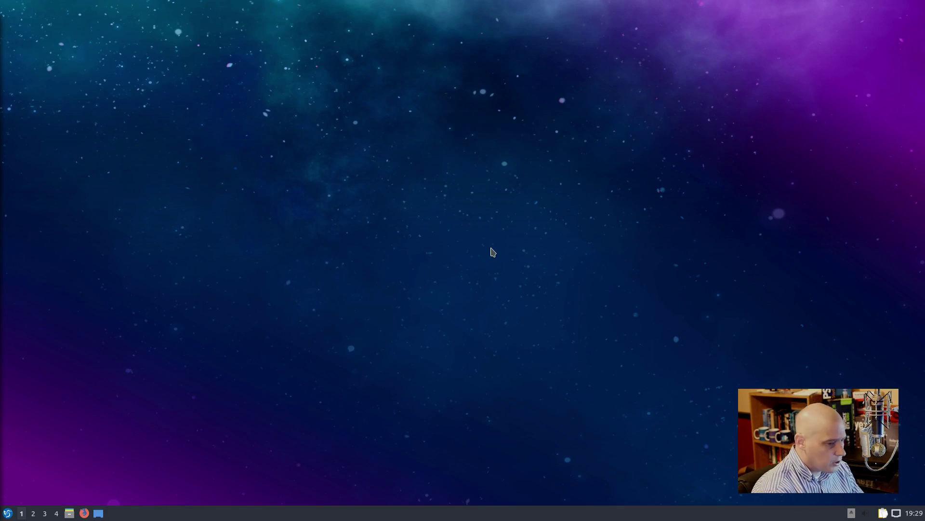
pyautogui.click(8, 513)
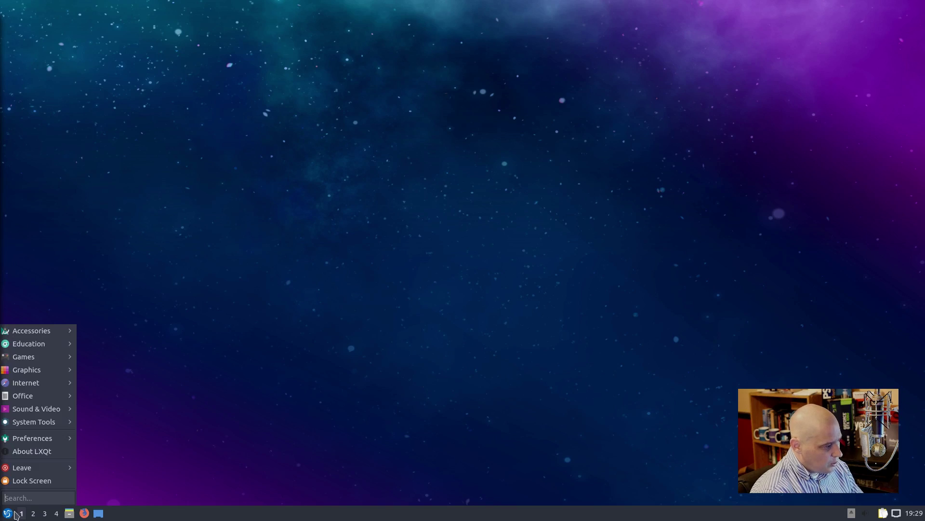
pyautogui.moveTo(60, 333)
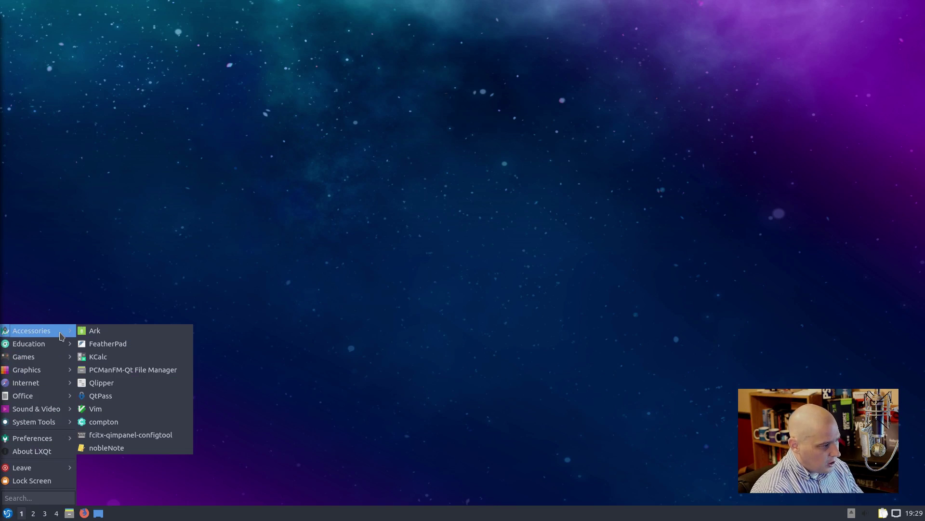
pyautogui.click(174, 343)
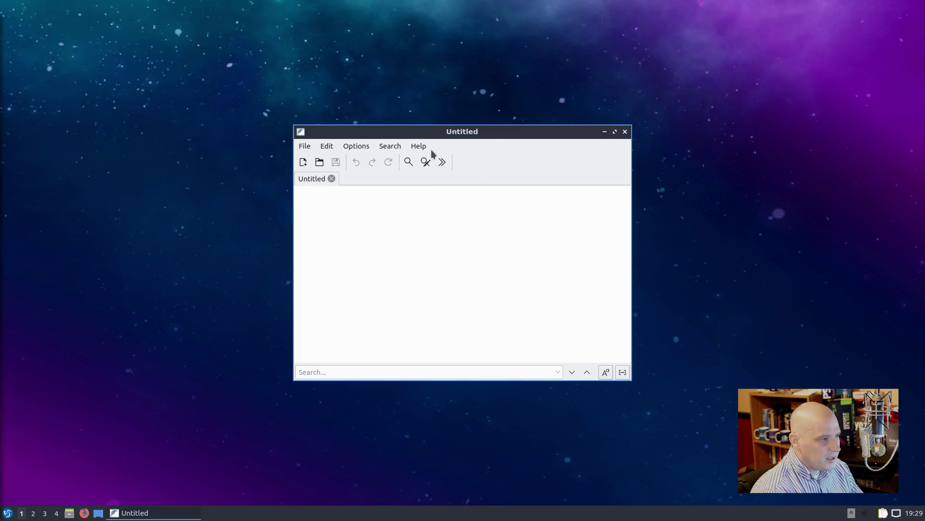
pyautogui.click(427, 146)
pyautogui.click(430, 173)
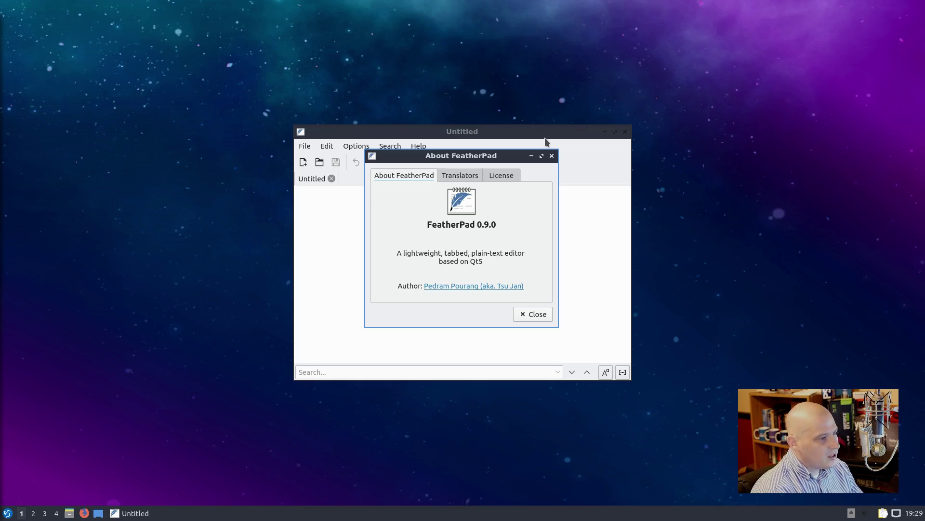
pyautogui.click(552, 155)
pyautogui.click(624, 131)
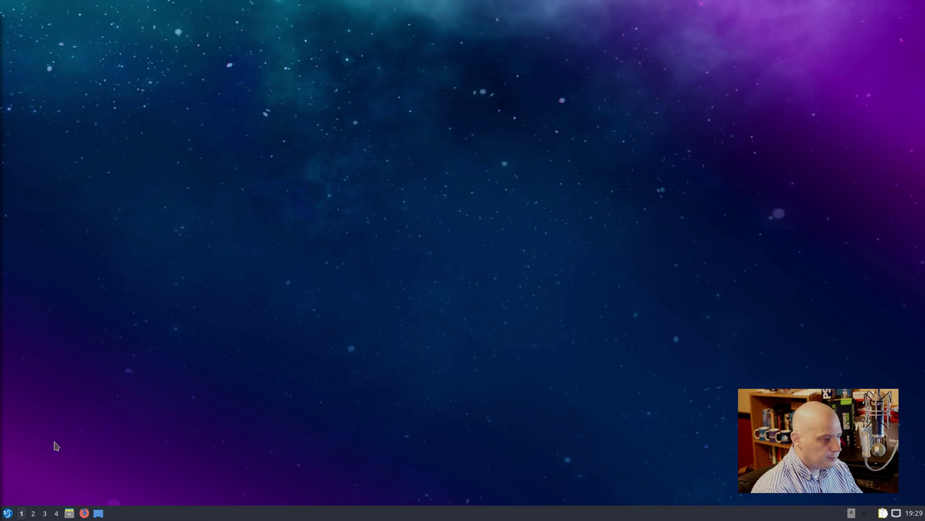
pyautogui.click(7, 512)
pyautogui.moveTo(58, 331)
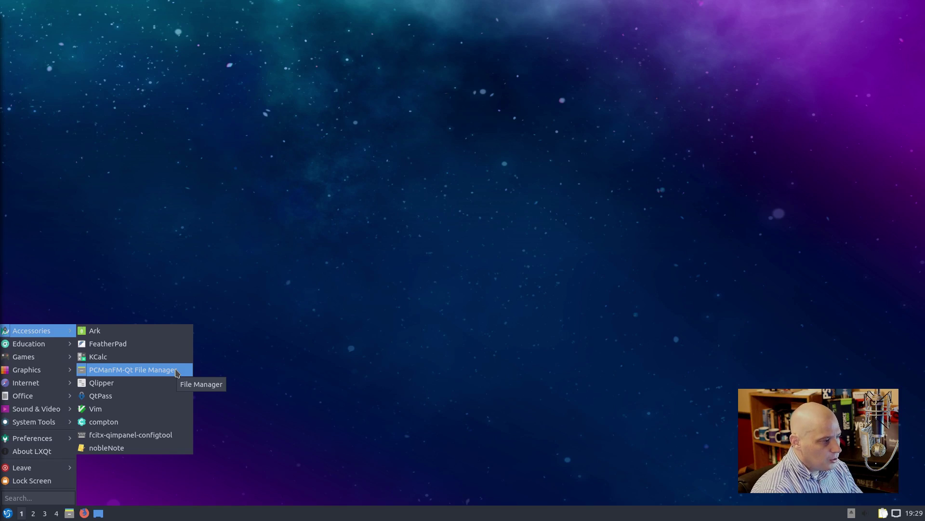
pyautogui.click(175, 369)
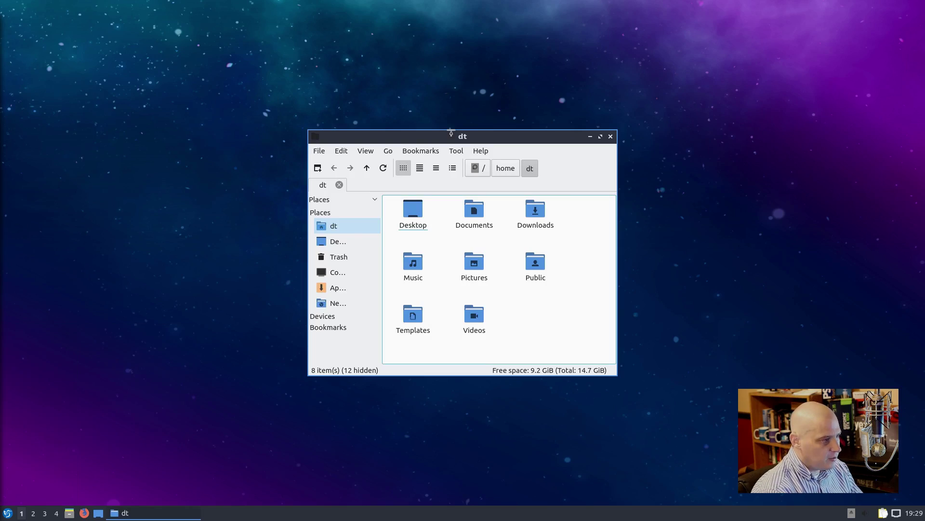
pyautogui.moveTo(551, 135); pyautogui.dragTo(475, 174)
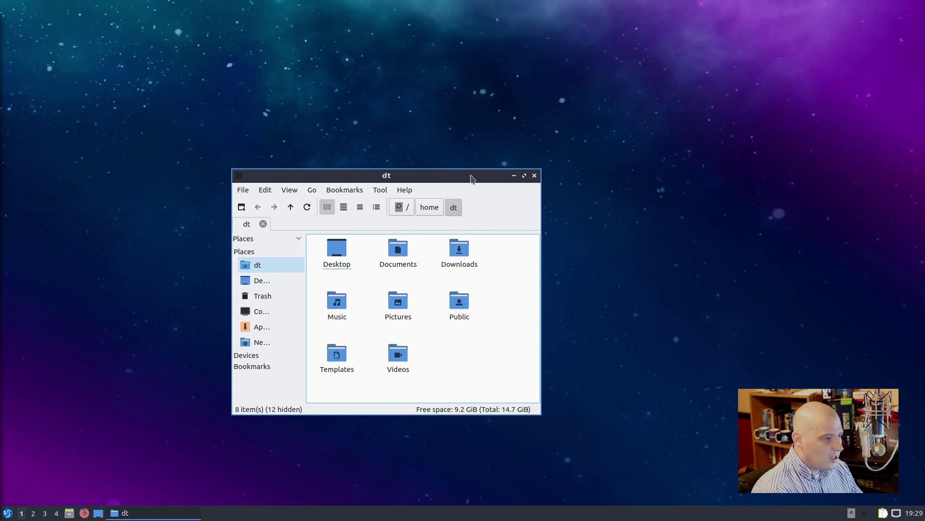
pyautogui.click(413, 194)
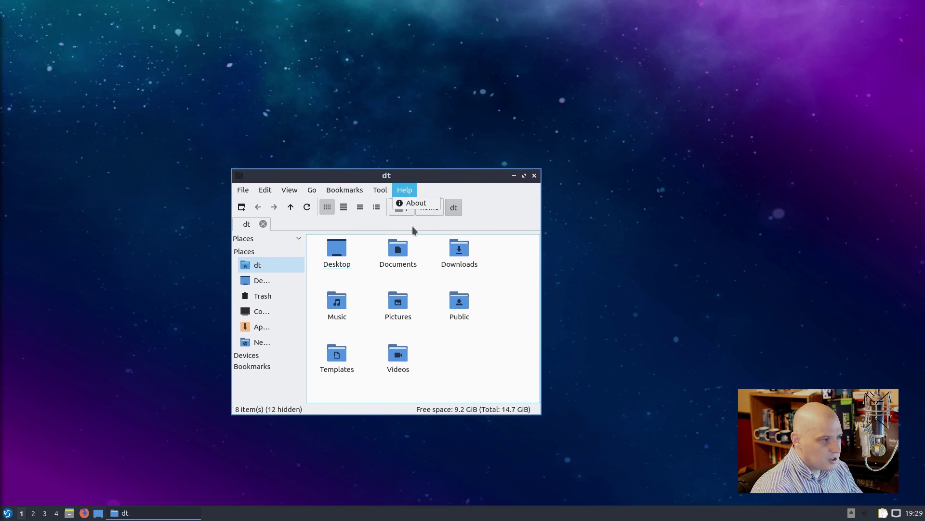
pyautogui.click(423, 203)
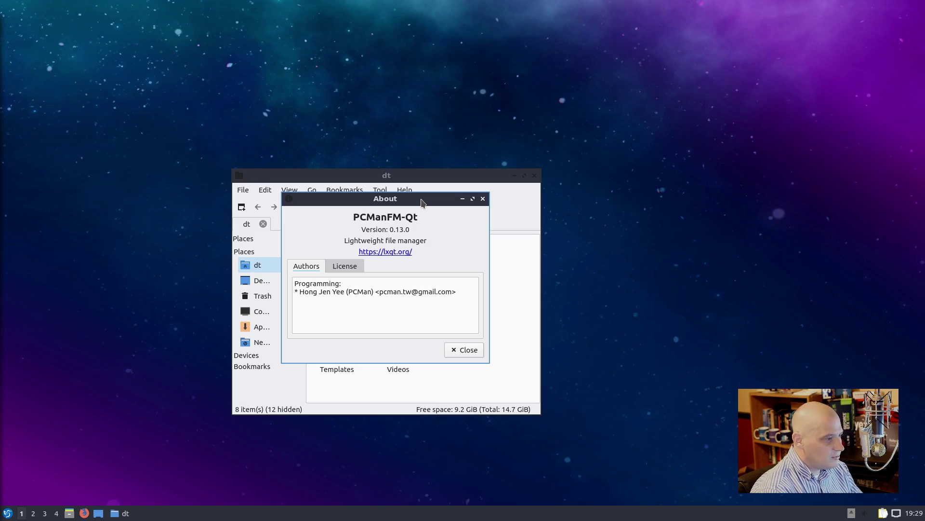
pyautogui.click(483, 199)
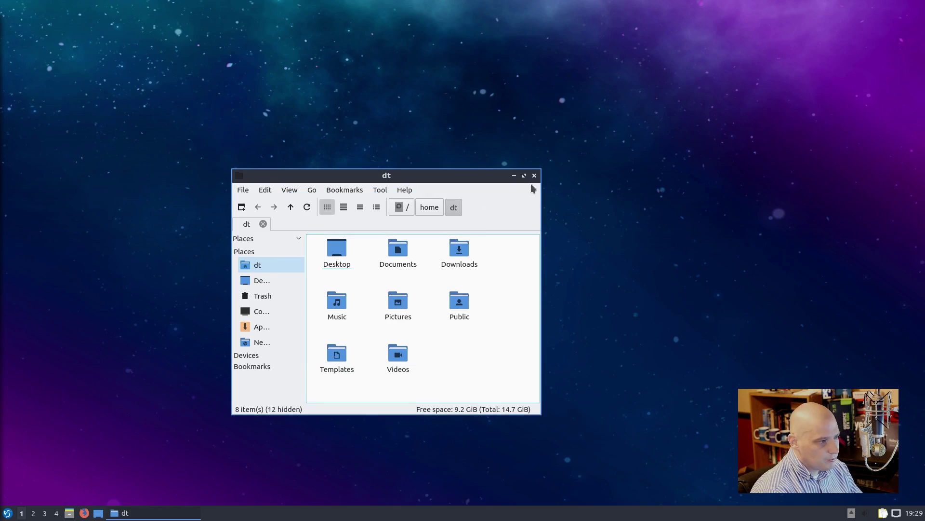
pyautogui.click(535, 175)
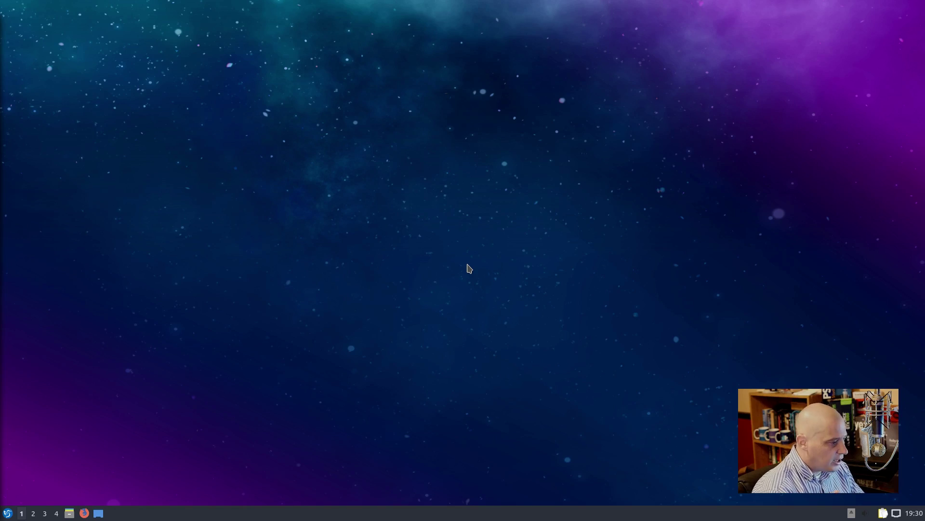
pyautogui.click(8, 514)
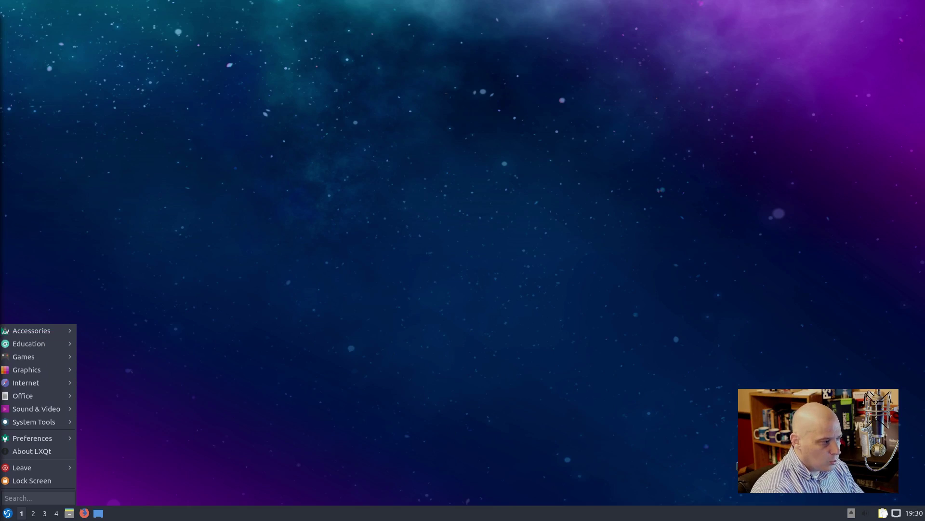
pyautogui.click(882, 514)
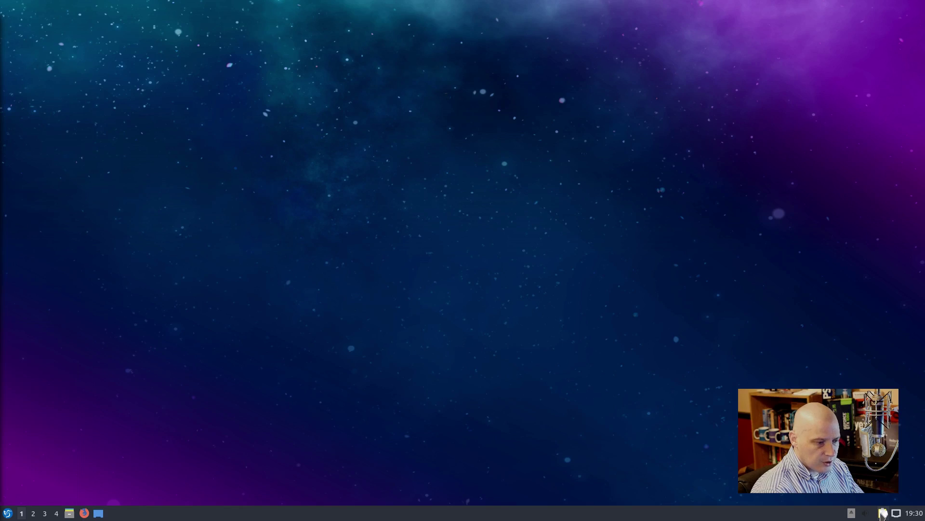
pyautogui.rightClick(883, 514)
pyautogui.click(893, 489)
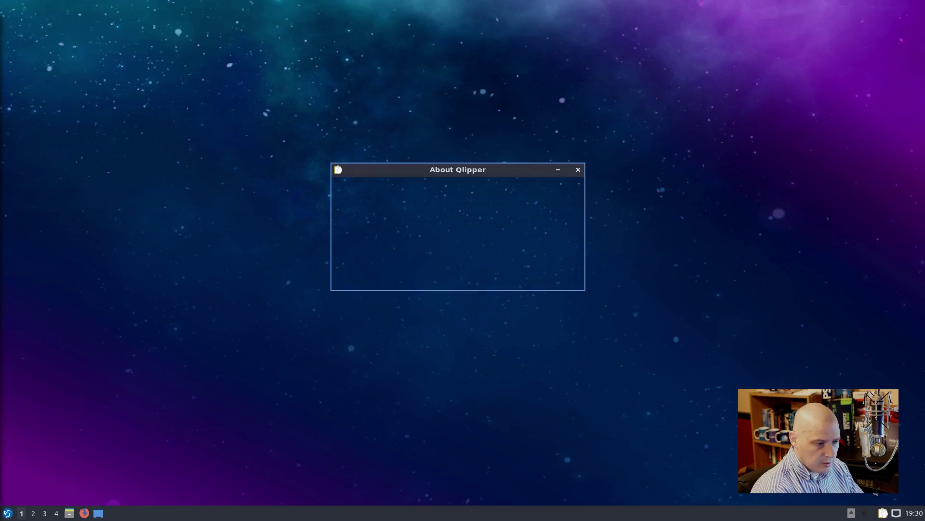
pyautogui.click(578, 170)
pyautogui.click(7, 513)
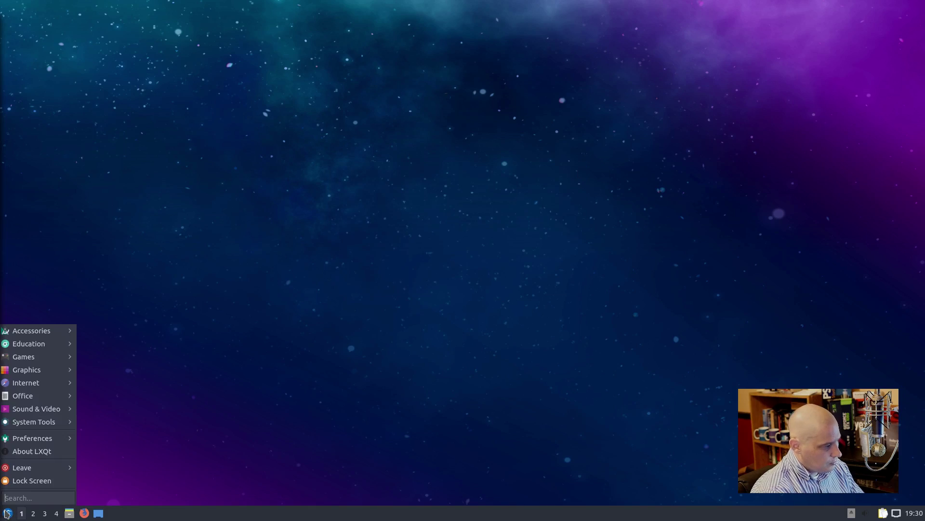
pyautogui.moveTo(57, 334)
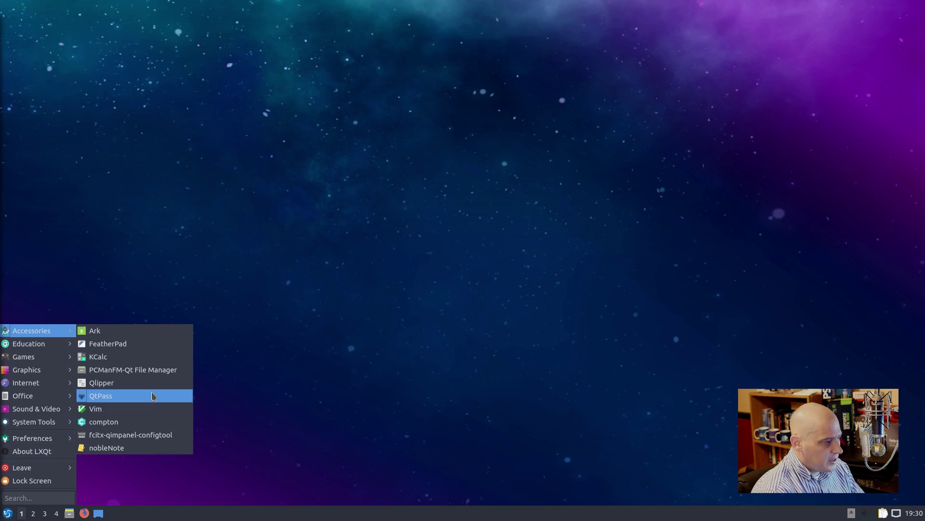
pyautogui.click(152, 396)
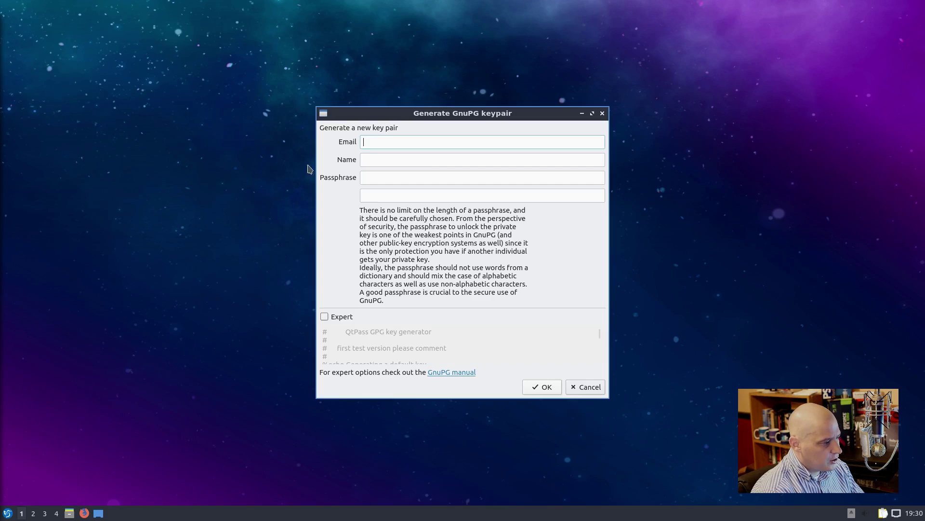
pyautogui.click(602, 112)
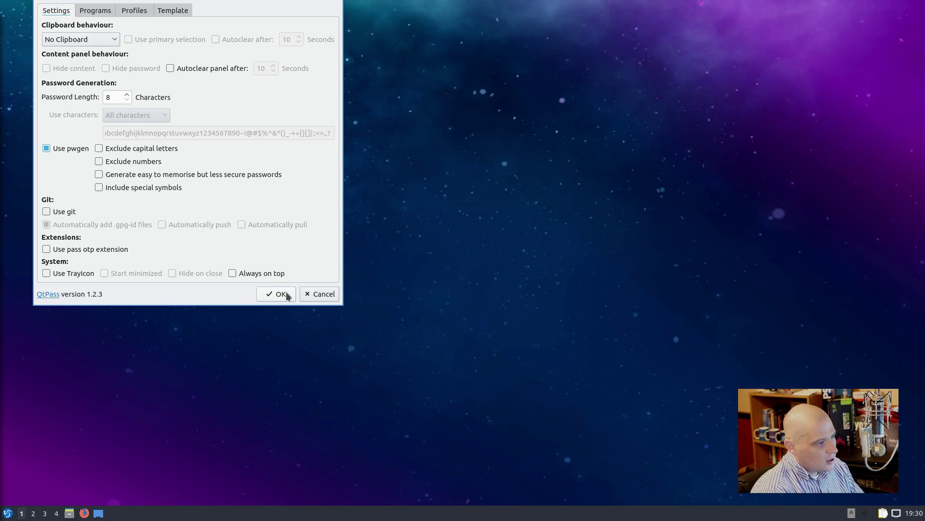
pyautogui.click(309, 294)
pyautogui.click(380, 7)
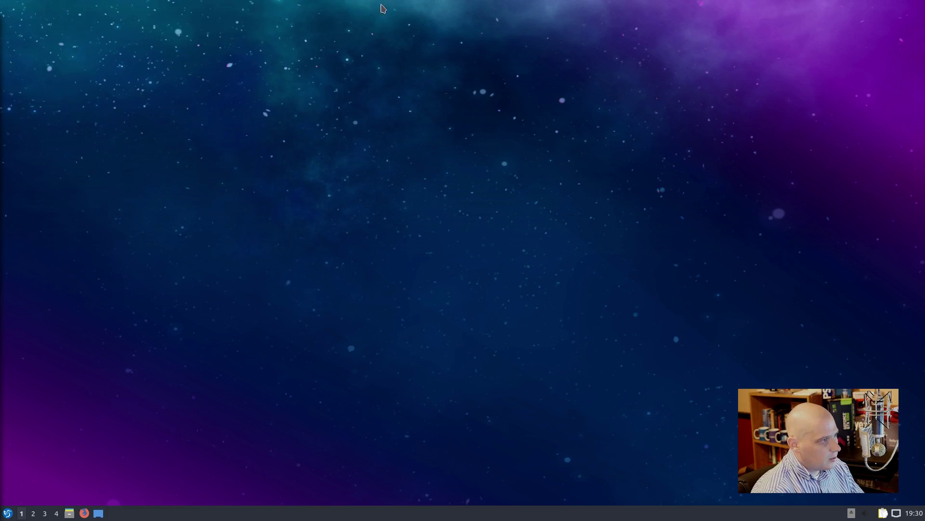
pyautogui.click(7, 513)
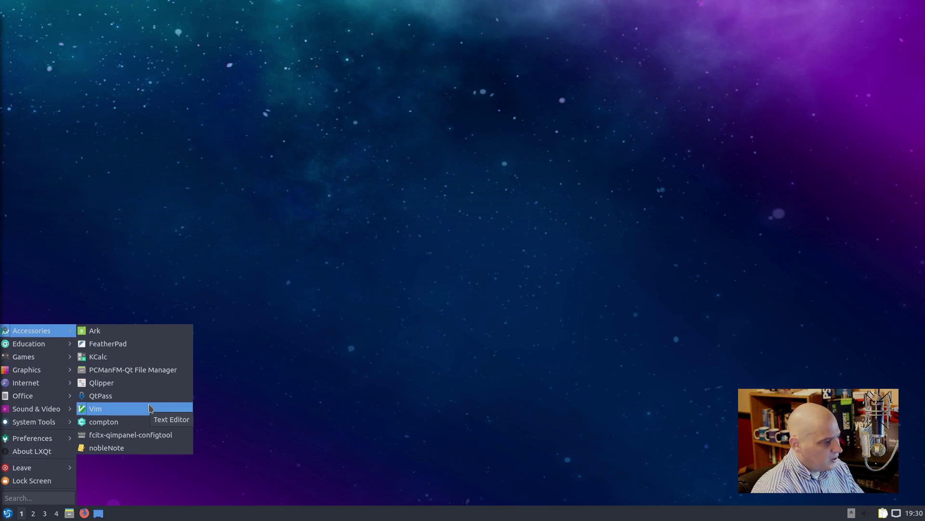
# Step: Launch Vim in a terminal, showing version 8.0.1766, and reposition the window
pyautogui.click(149, 408)
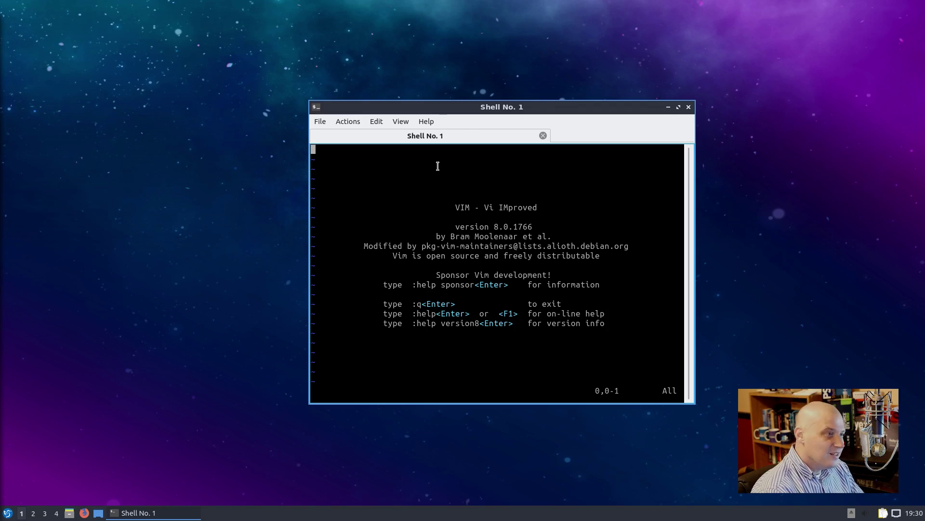
pyautogui.moveTo(465, 107); pyautogui.dragTo(411, 172)
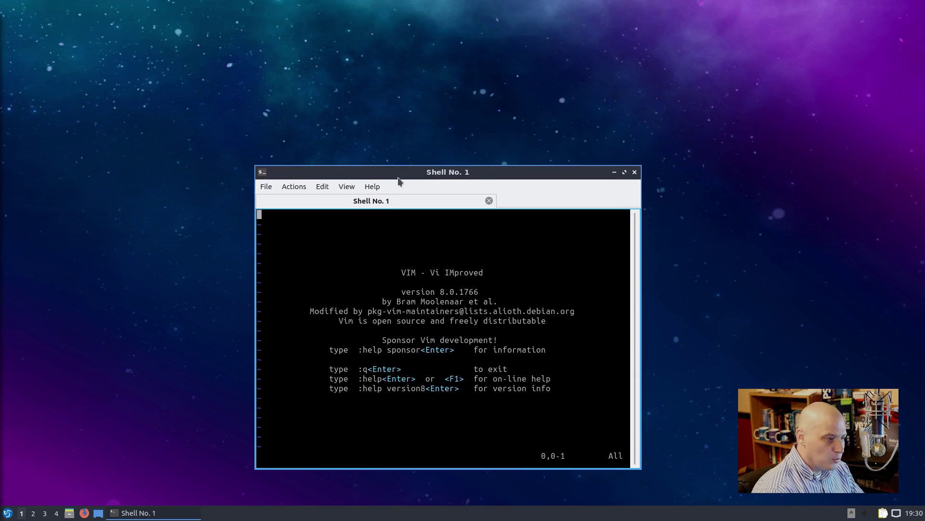
pyautogui.moveTo(470, 369); pyautogui.dragTo(468, 373)
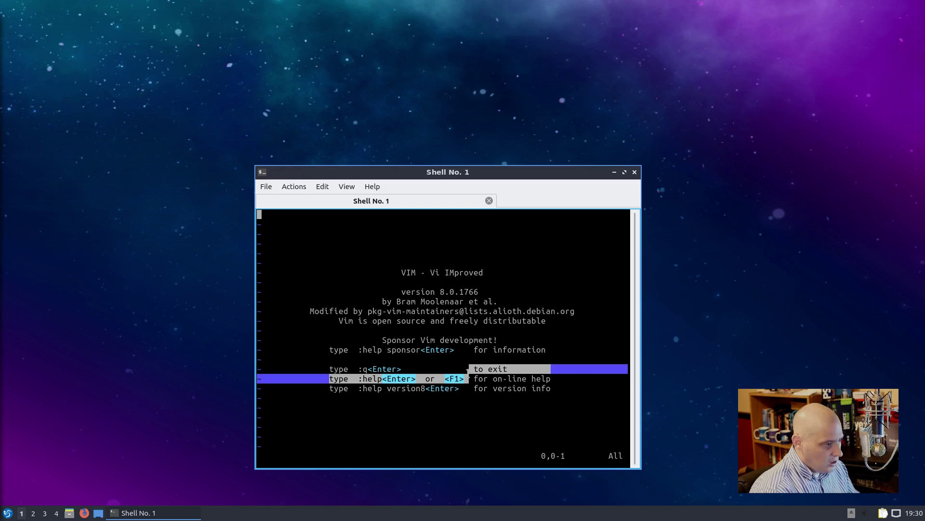
pyautogui.click(507, 389)
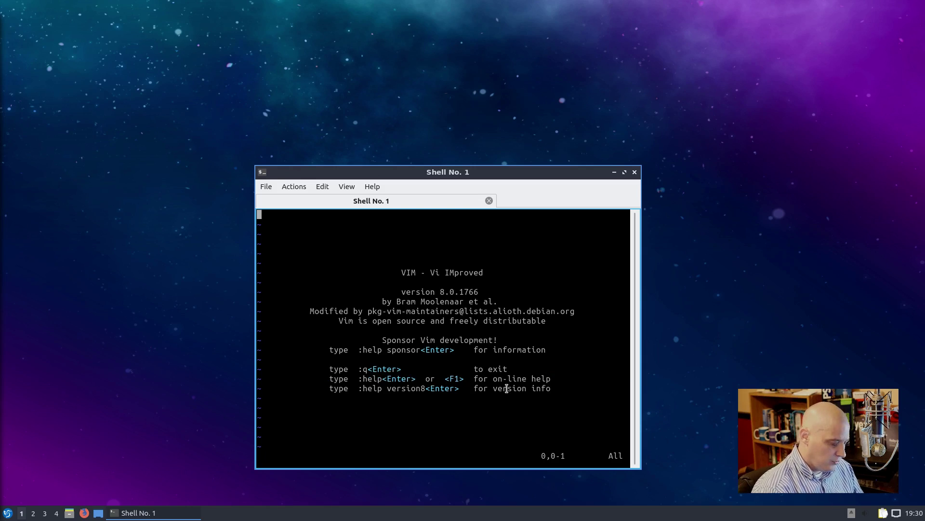
# Step: Quit Vim with :q! and confirm closing the terminal
pyautogui.write(':')
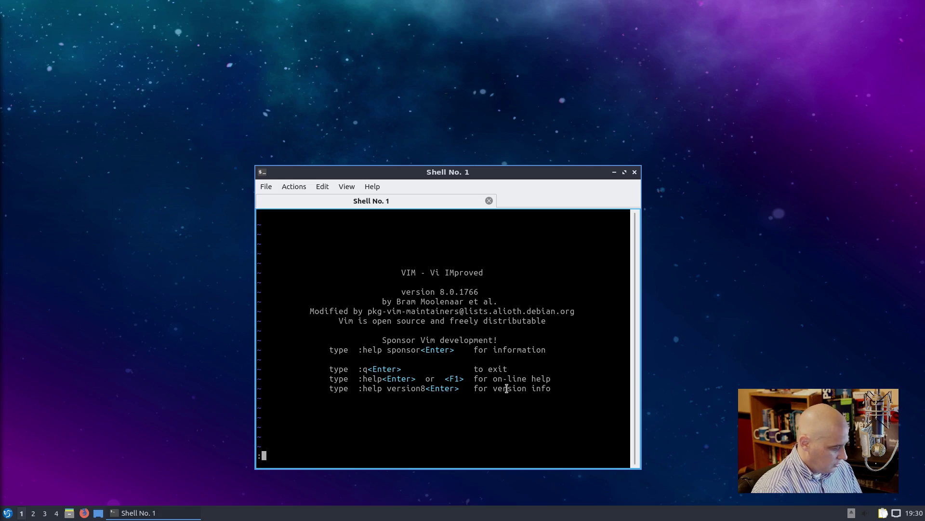
pyautogui.write('q!')
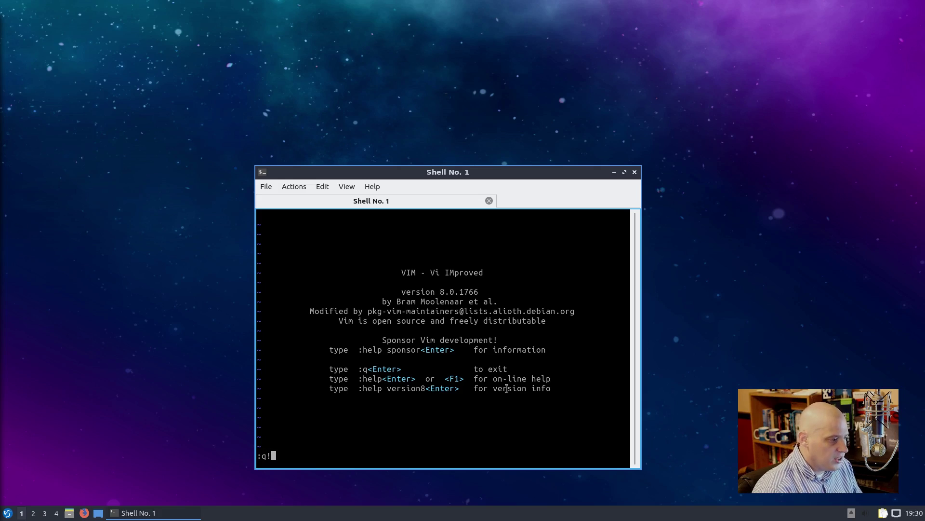
pyautogui.press('Return')
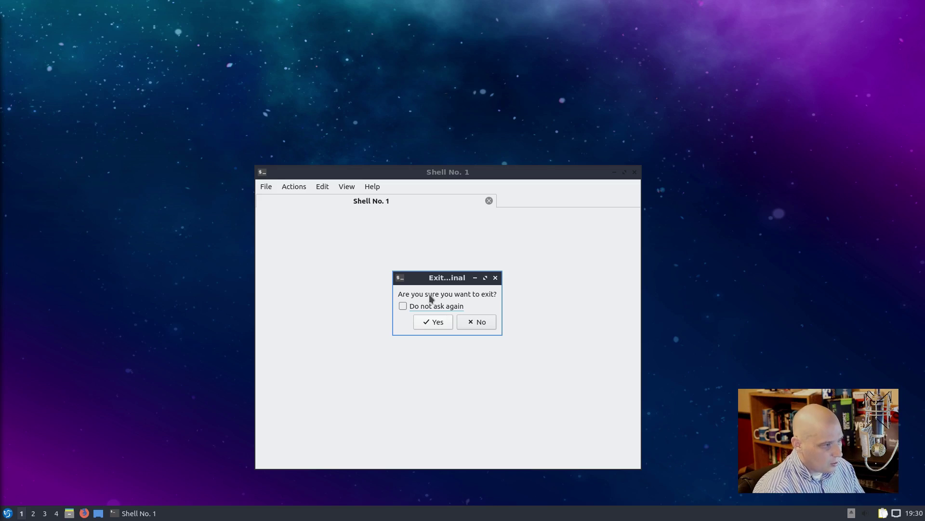
pyautogui.click(436, 326)
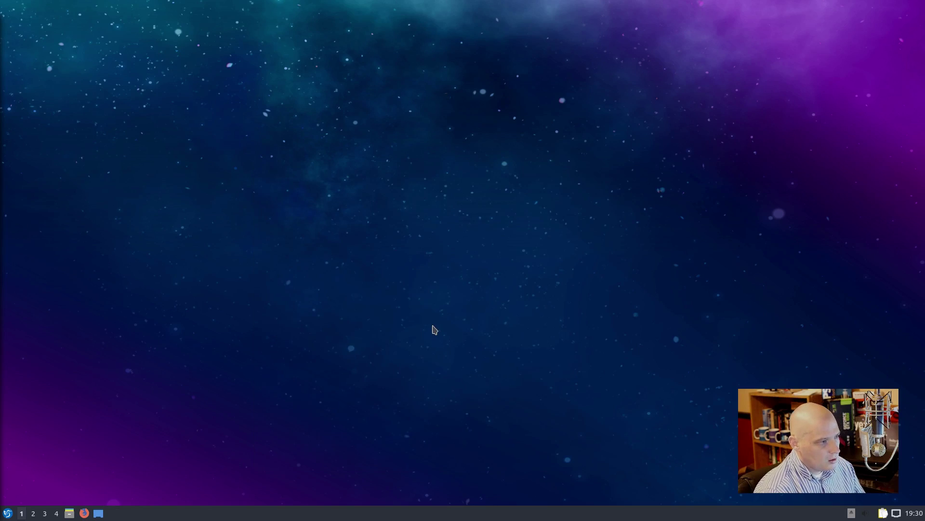
pyautogui.click(8, 513)
pyautogui.moveTo(53, 330)
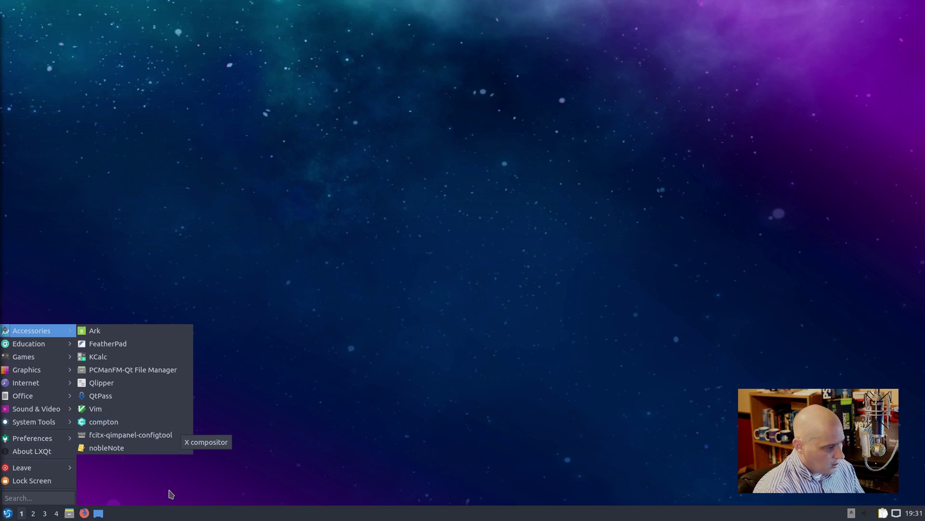
pyautogui.click(69, 513)
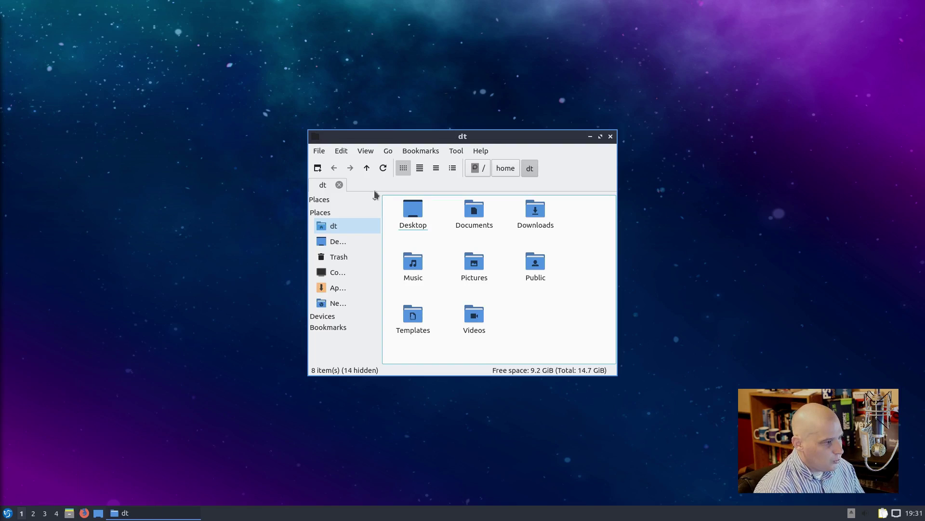
pyautogui.moveTo(478, 143); pyautogui.dragTo(594, 47)
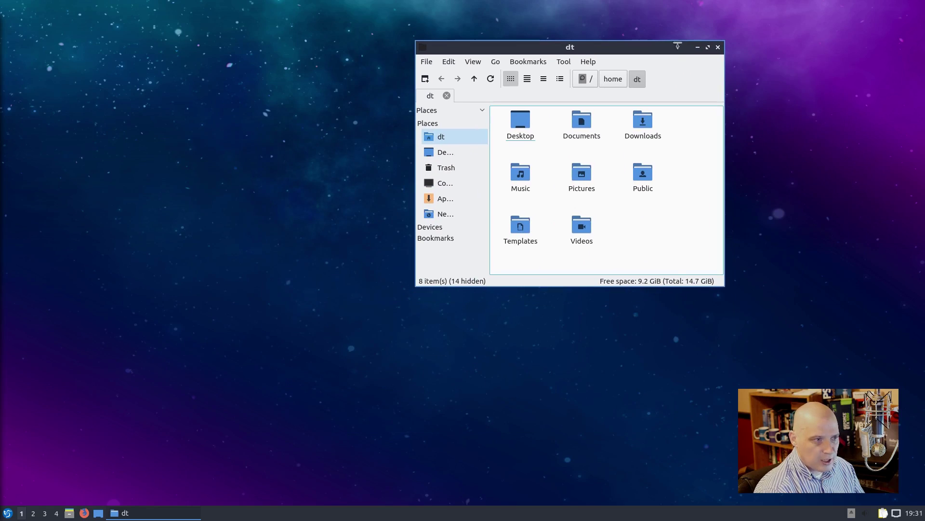
pyautogui.moveTo(659, 50); pyautogui.dragTo(481, 120)
pyautogui.rightClick(605, 116)
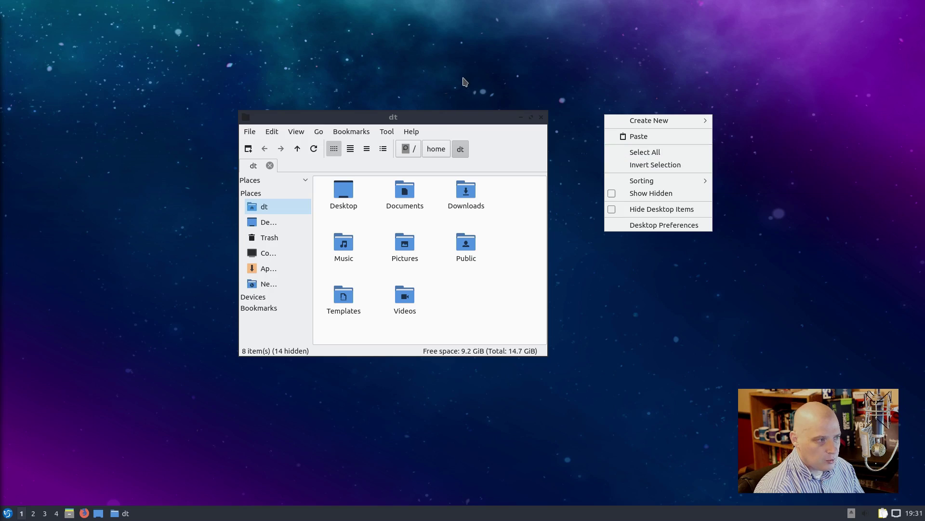
pyautogui.click(436, 120)
pyautogui.moveTo(435, 120); pyautogui.dragTo(534, 179)
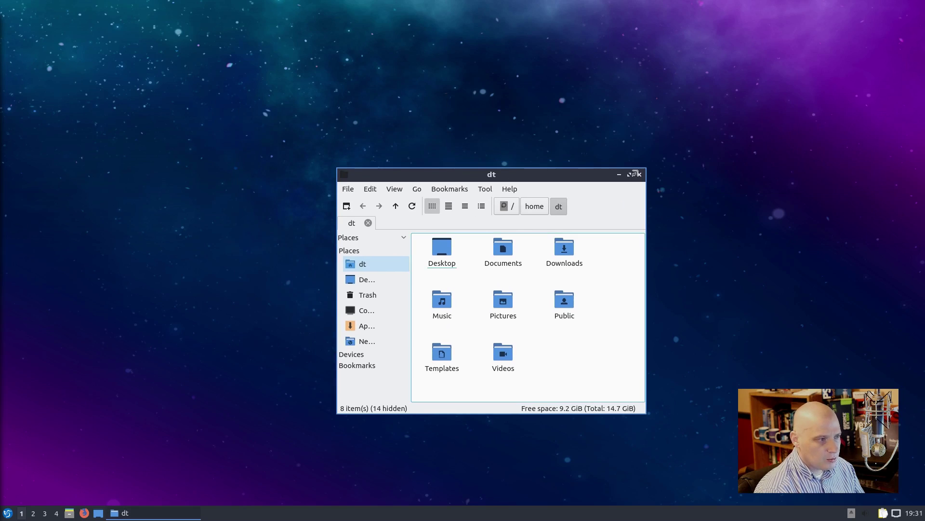
pyautogui.click(639, 174)
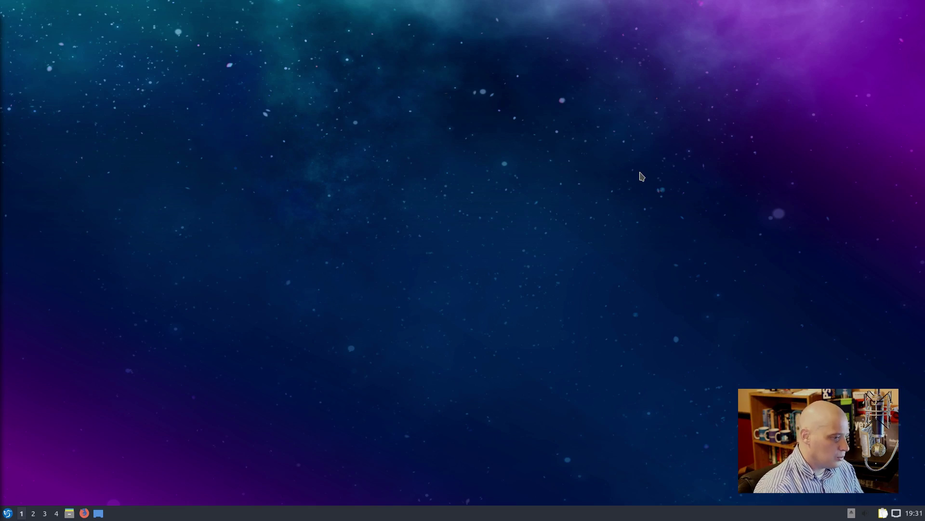
pyautogui.click(7, 513)
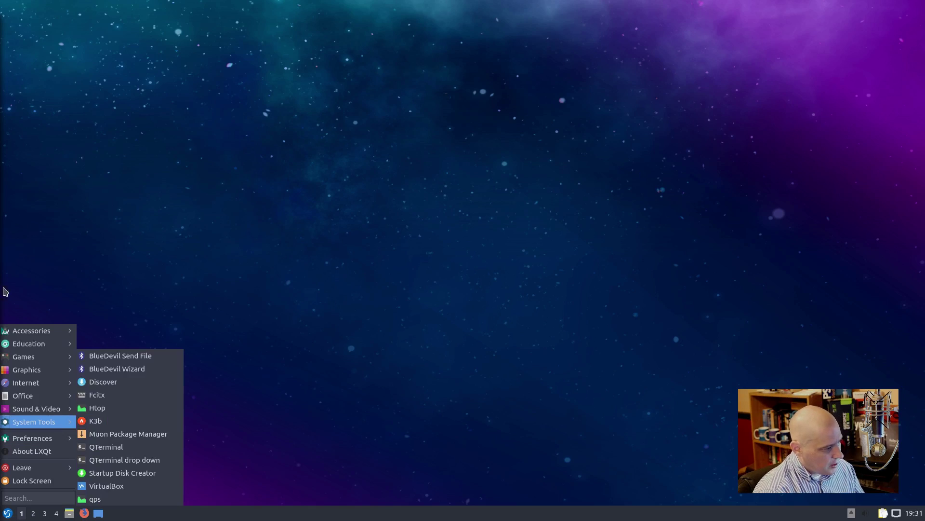
pyautogui.moveTo(32, 336)
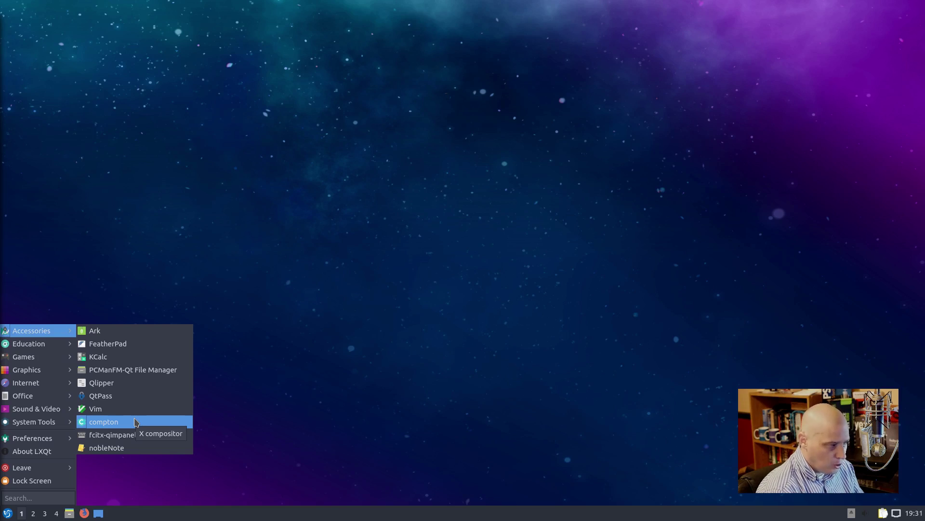
pyautogui.click(121, 452)
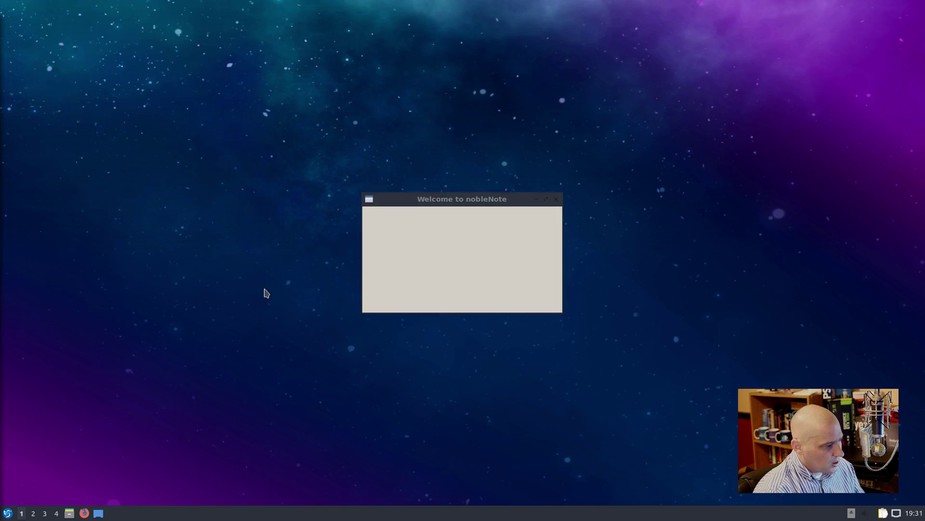
pyautogui.click(539, 302)
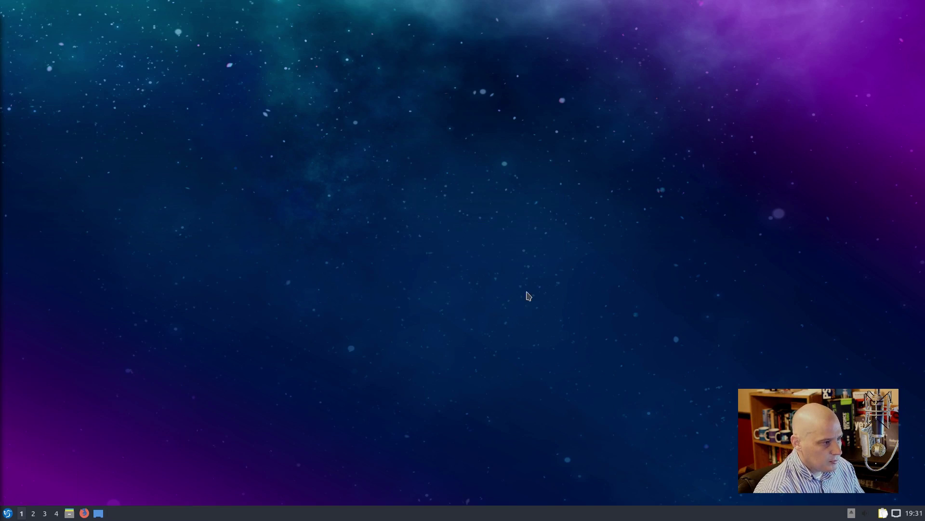
pyautogui.click(8, 514)
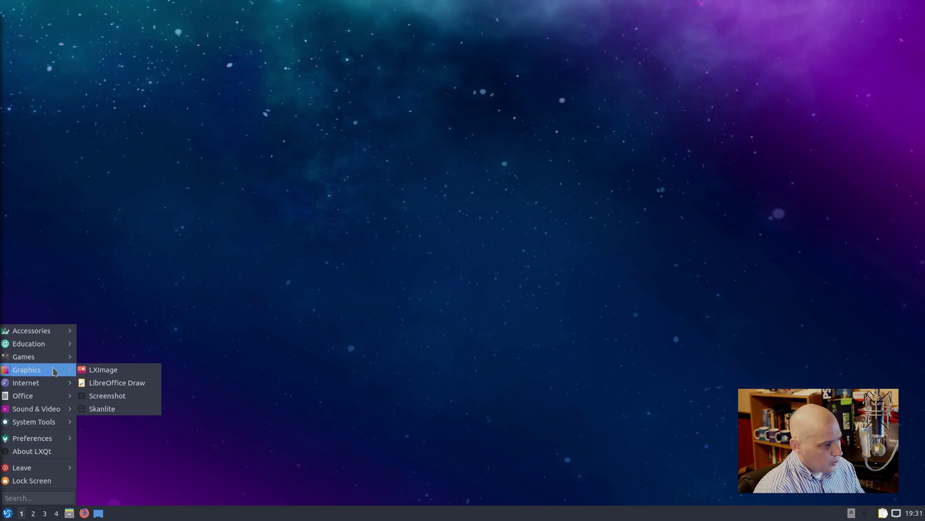
pyautogui.click(120, 409)
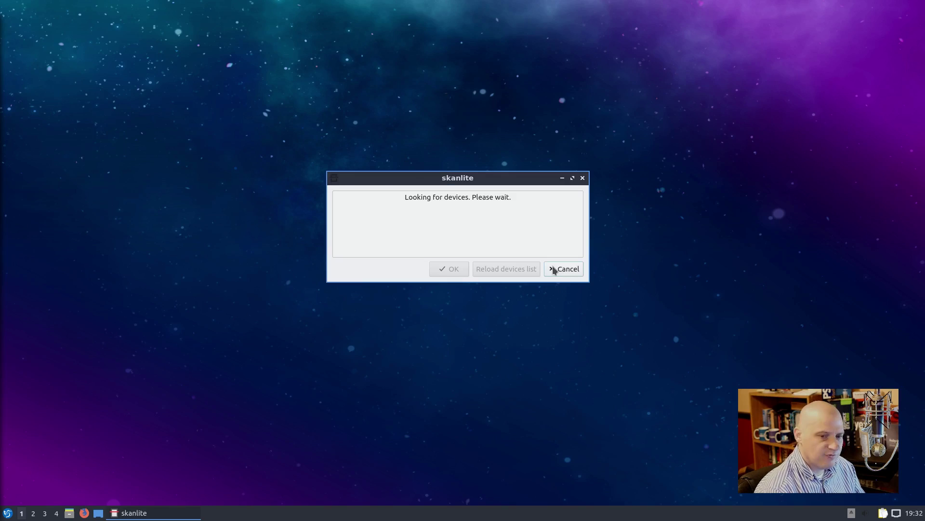
pyautogui.click(583, 178)
pyautogui.click(7, 513)
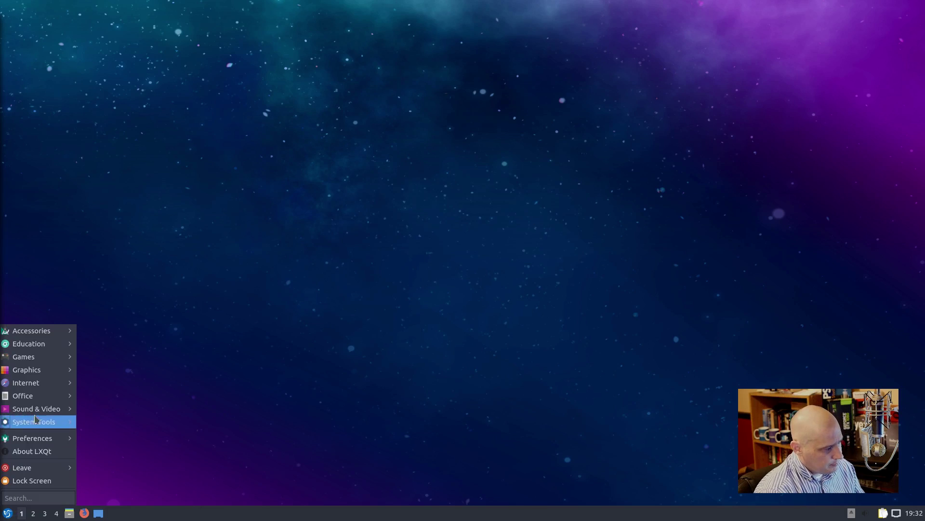
pyautogui.moveTo(47, 386)
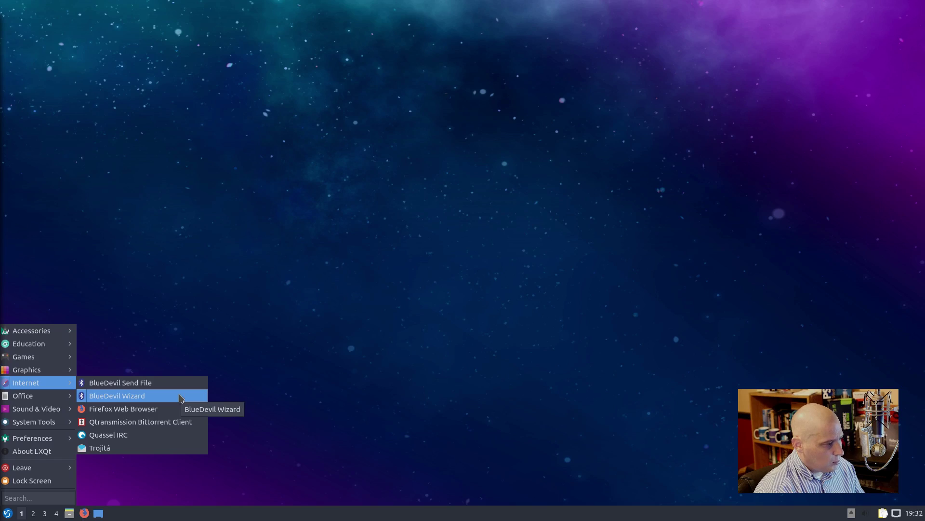
pyautogui.click(180, 398)
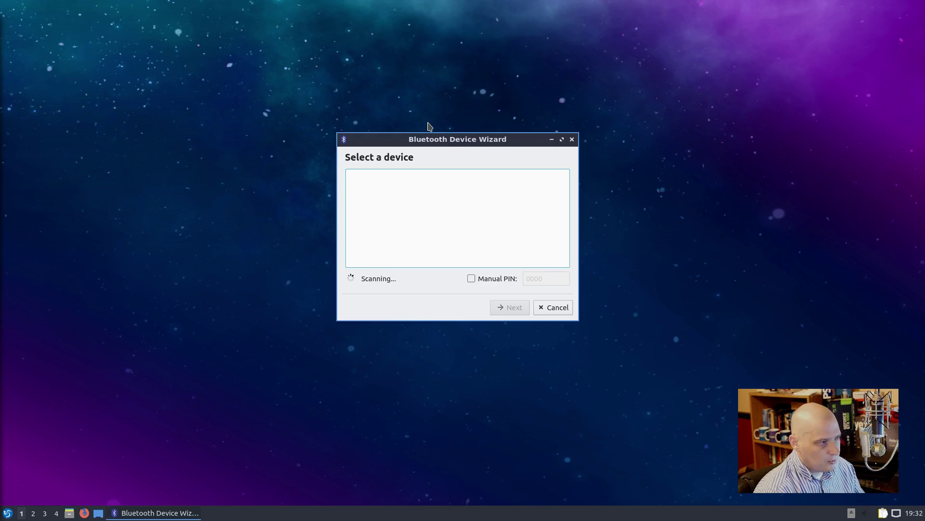
pyautogui.click(571, 139)
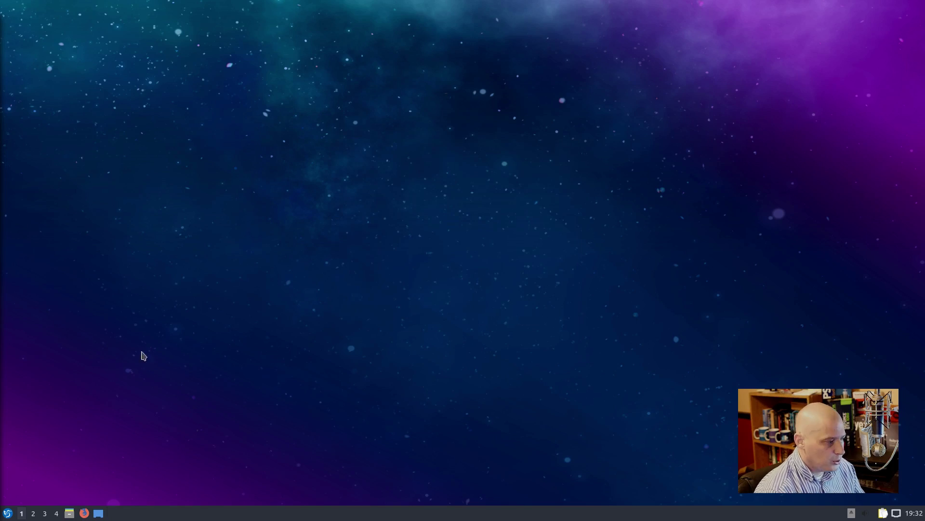
pyautogui.click(7, 513)
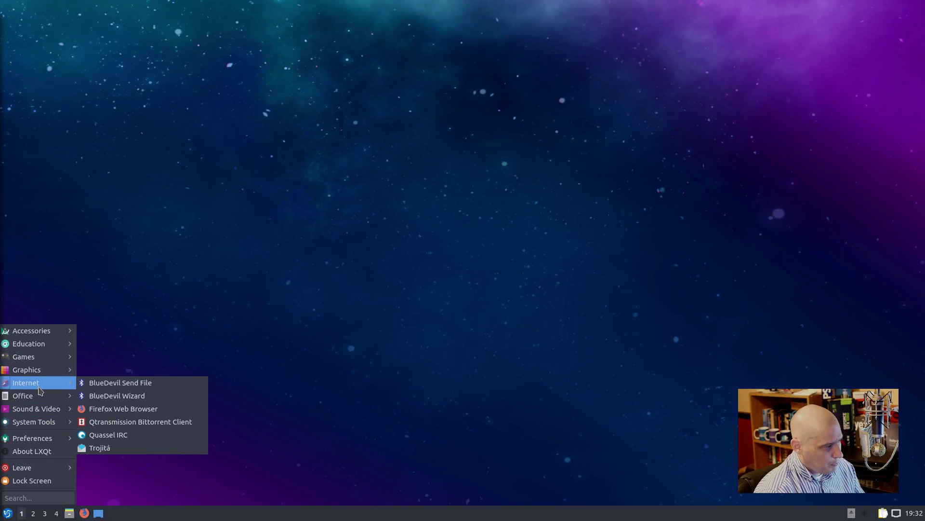
pyautogui.click(199, 413)
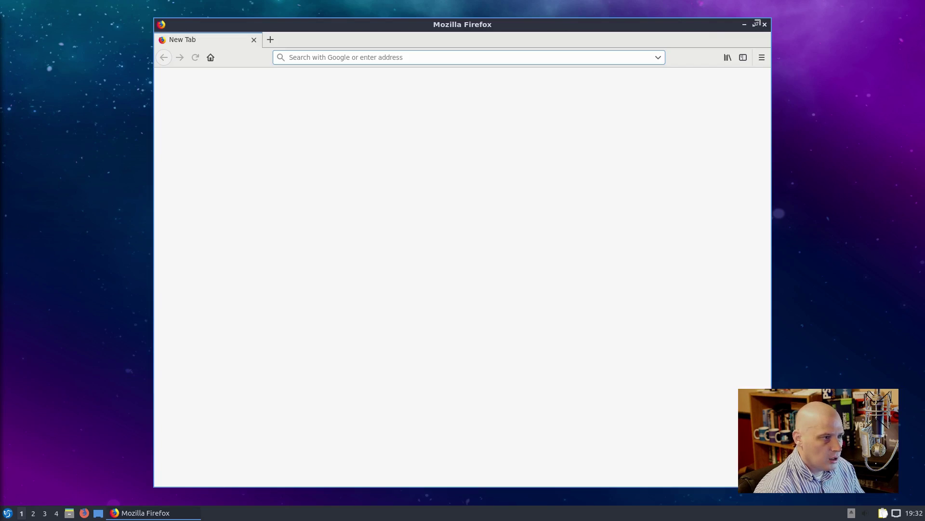
# Step: Maximize Firefox, confirm version 63.0 (64-bit) in About Firefox, then close the browser
pyautogui.click(756, 23)
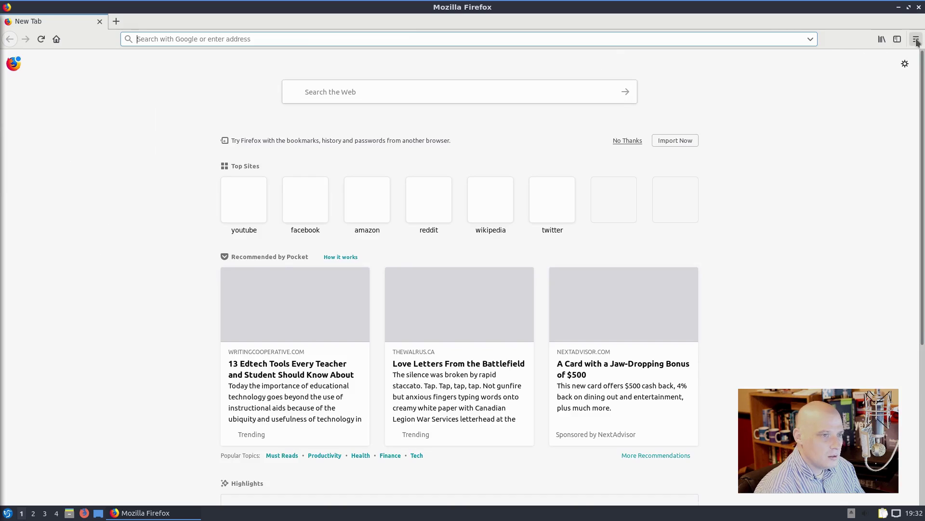
pyautogui.click(916, 39)
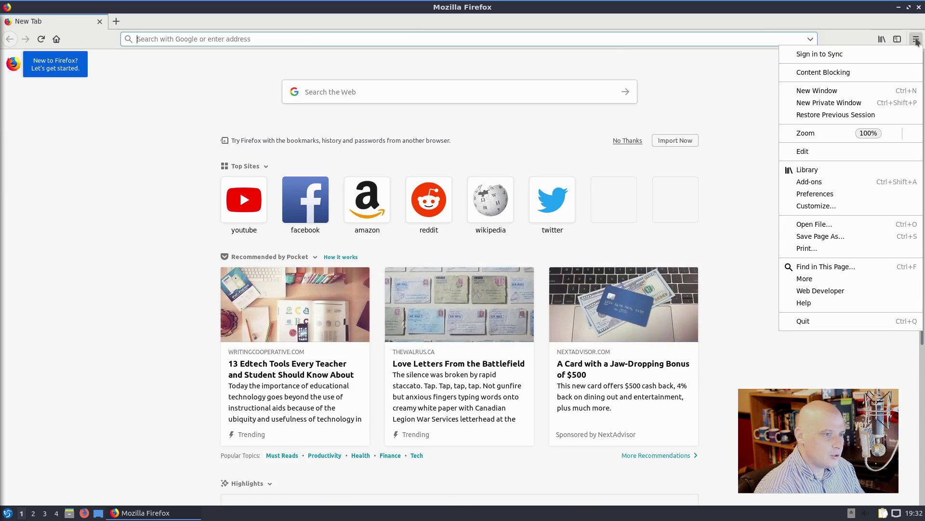
pyautogui.click(810, 305)
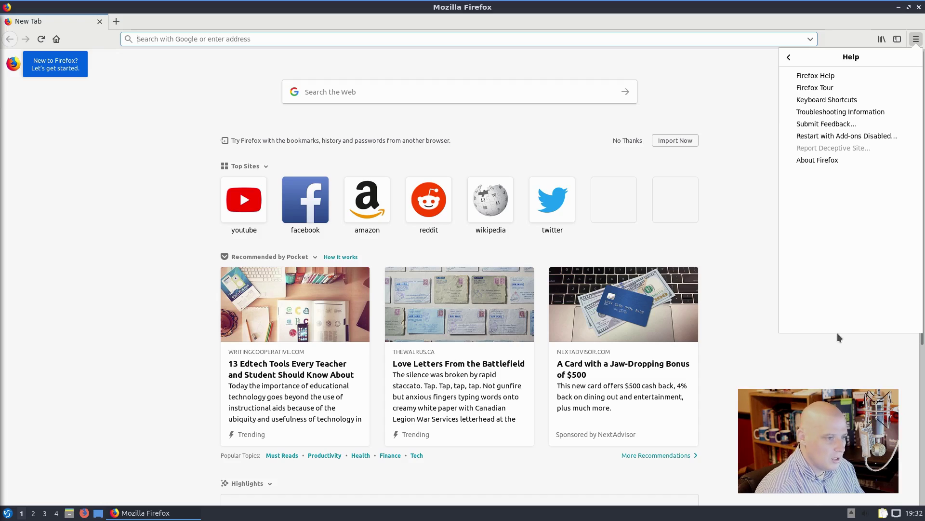
pyautogui.click(820, 159)
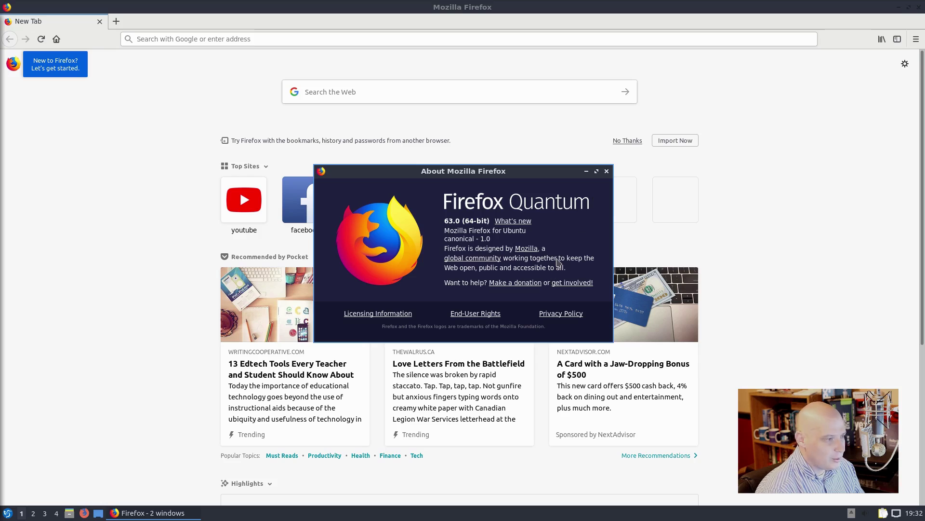
pyautogui.click(607, 172)
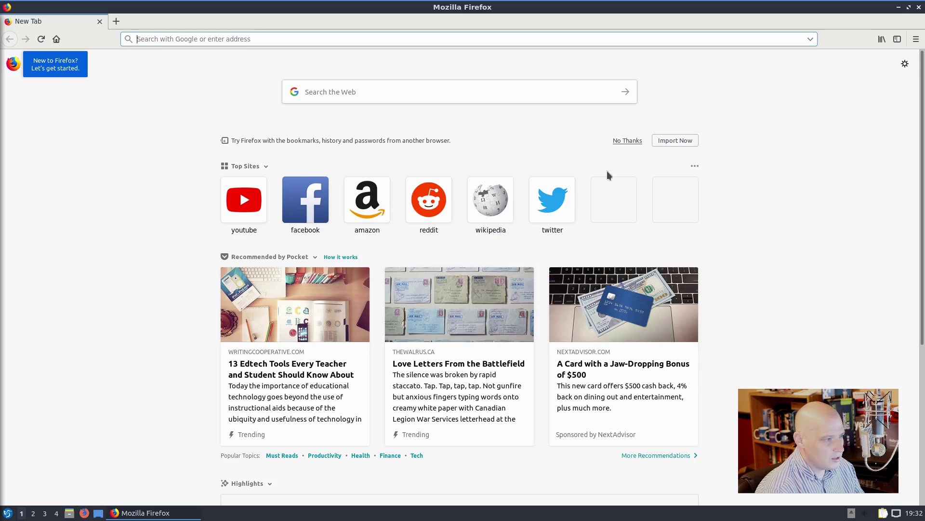
pyautogui.click(919, 6)
# Step: Launch Quassel IRC, skip its setup wizard, and view then close its About window
pyautogui.click(7, 512)
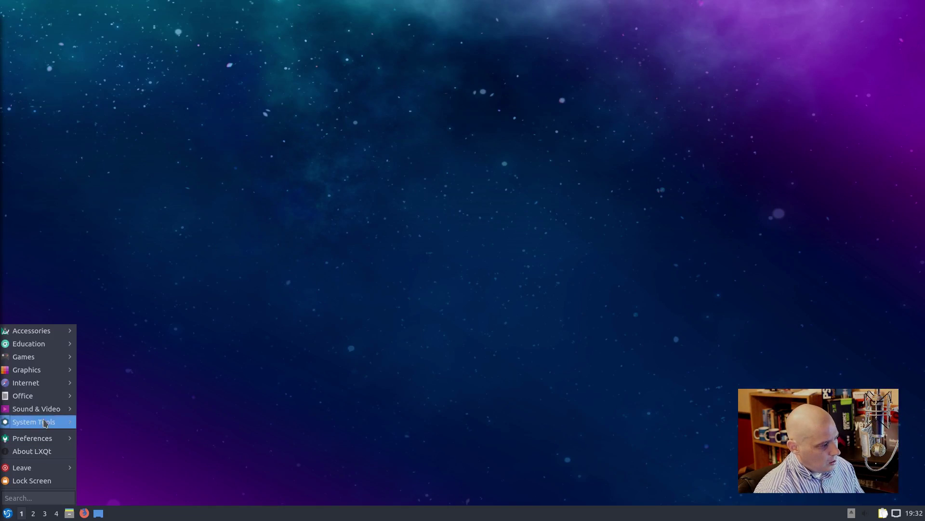
pyautogui.moveTo(57, 387)
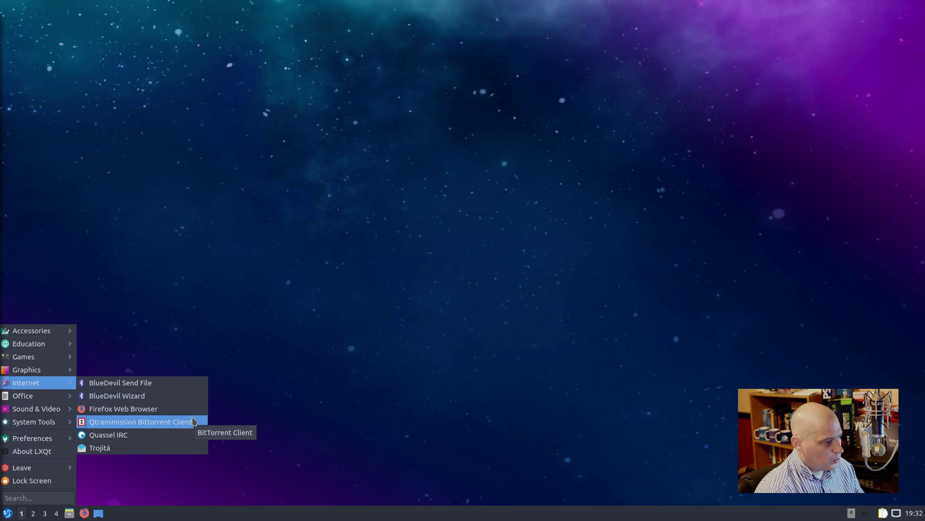
pyautogui.click(188, 435)
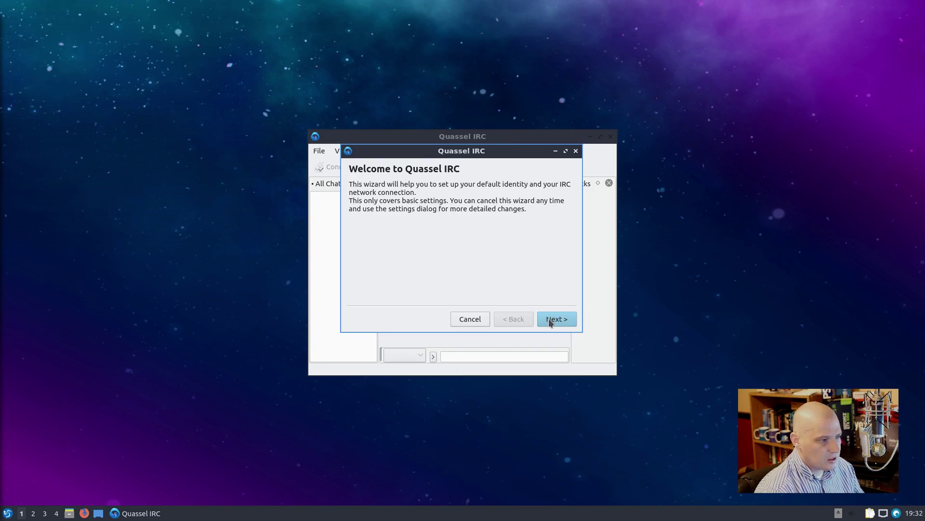
pyautogui.click(465, 318)
pyautogui.click(408, 150)
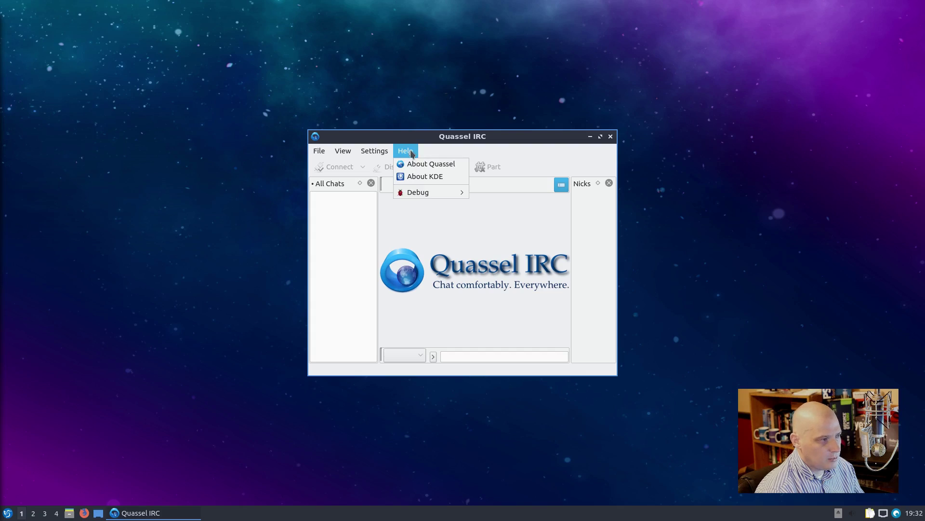
pyautogui.click(429, 166)
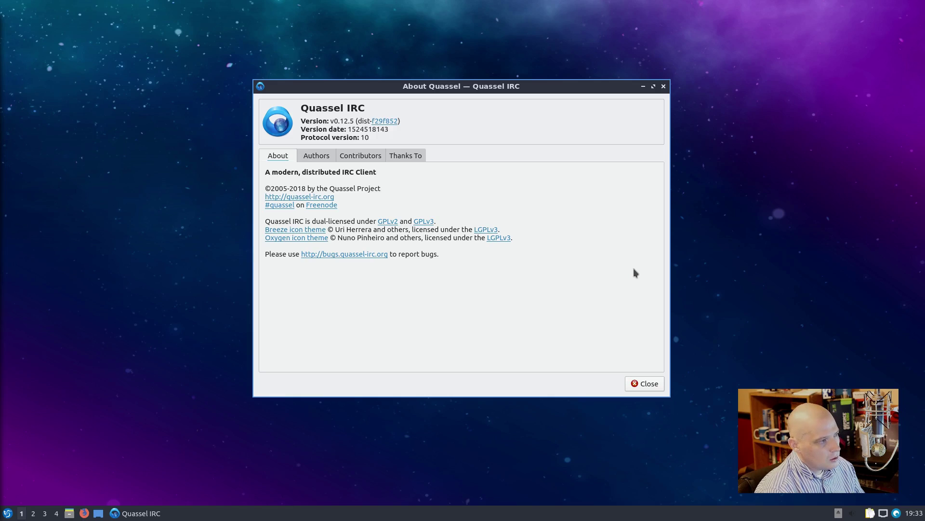
pyautogui.click(662, 87)
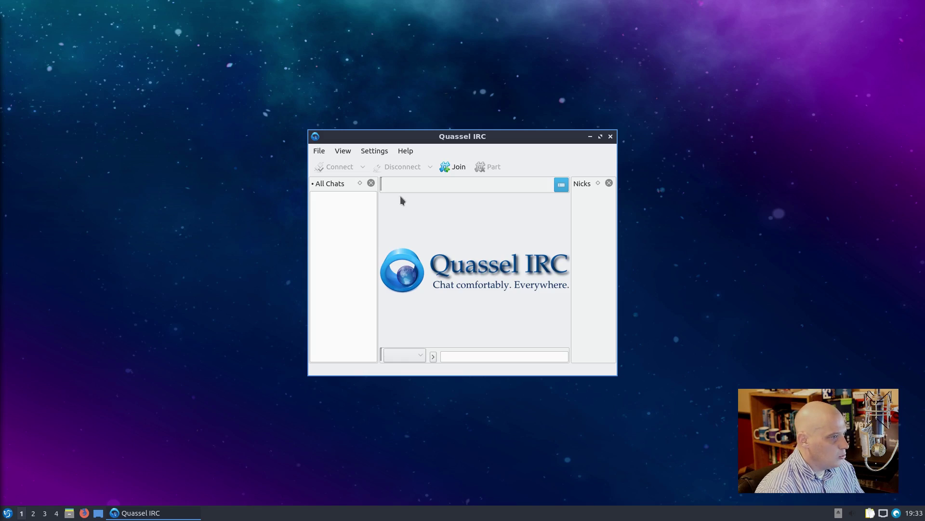
# Step: Open and cancel the Join Channel form, quit Quassel, and open the start menu
pyautogui.click(453, 169)
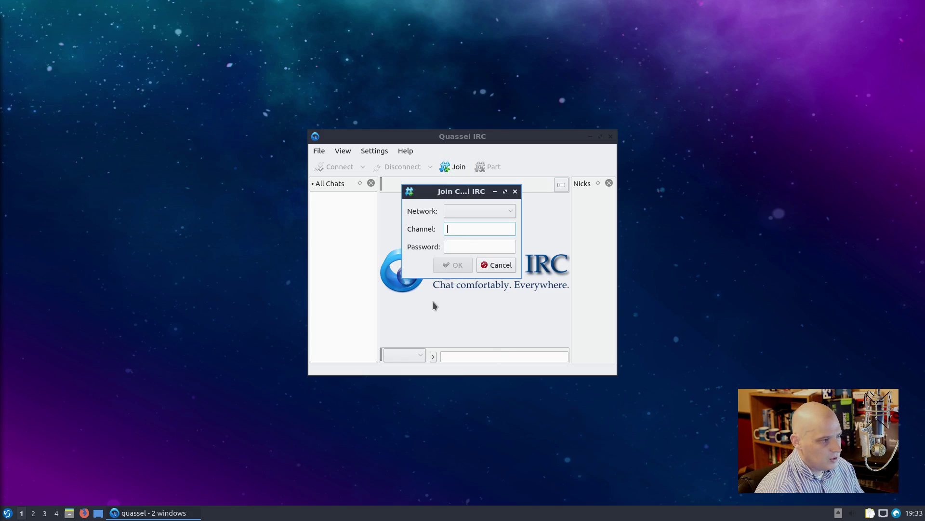
pyautogui.click(500, 267)
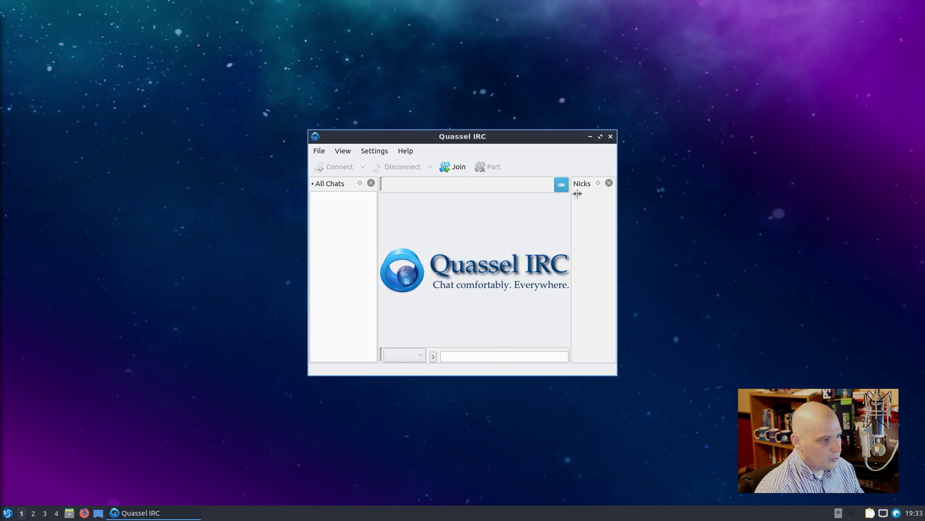
pyautogui.click(610, 136)
pyautogui.click(8, 513)
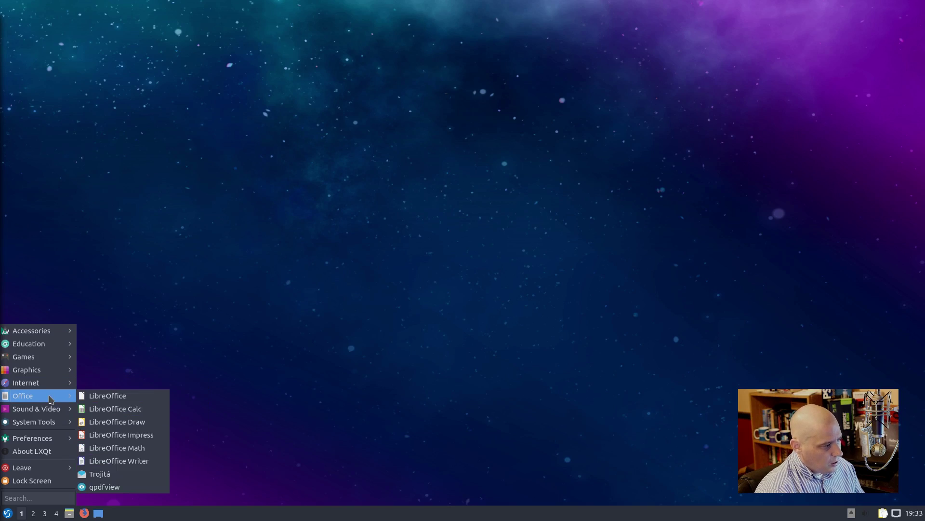
# Step: Launch LibreOffice Writer and confirm in its About dialog that the version is 6.1.2.1
pyautogui.click(137, 462)
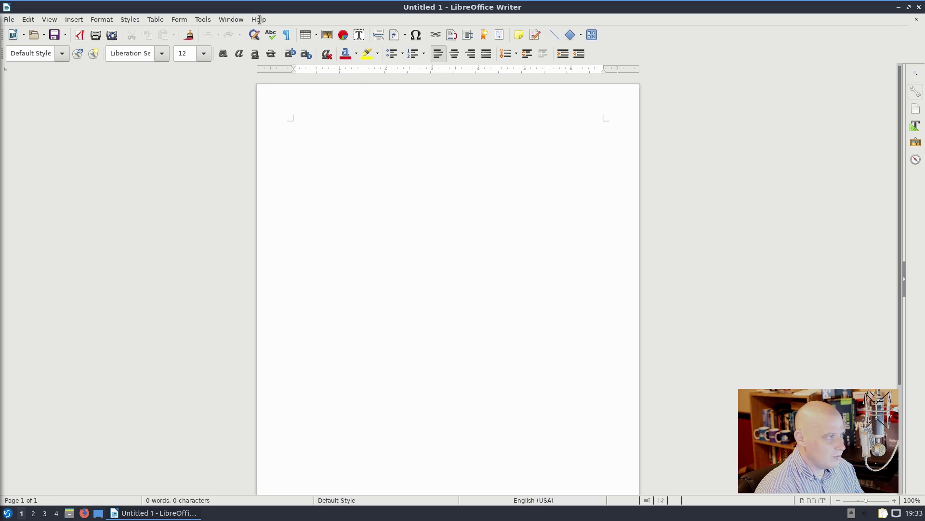
pyautogui.click(260, 19)
pyautogui.click(311, 131)
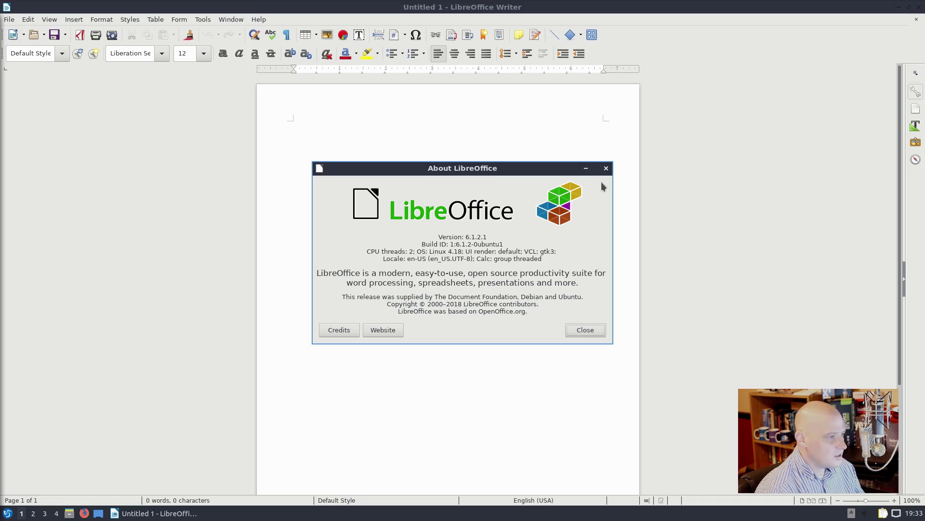
pyautogui.click(607, 168)
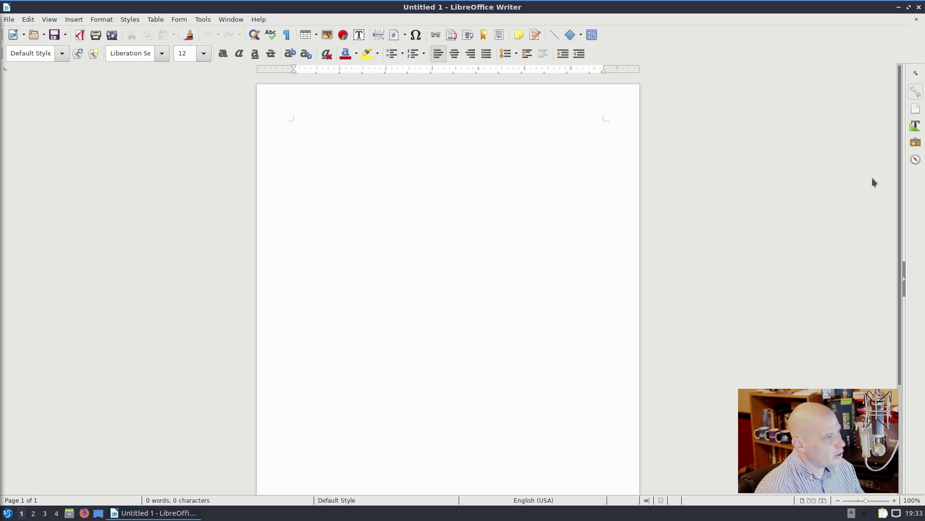
# Step: Quit Writer and bring up the start menu's Sound & Video submenu
pyautogui.click(918, 6)
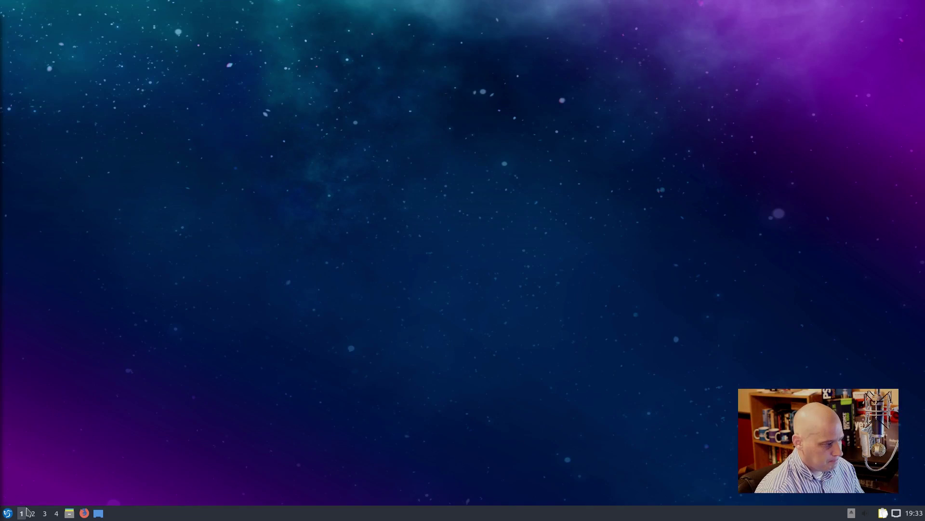
pyautogui.click(7, 514)
pyautogui.moveTo(50, 405)
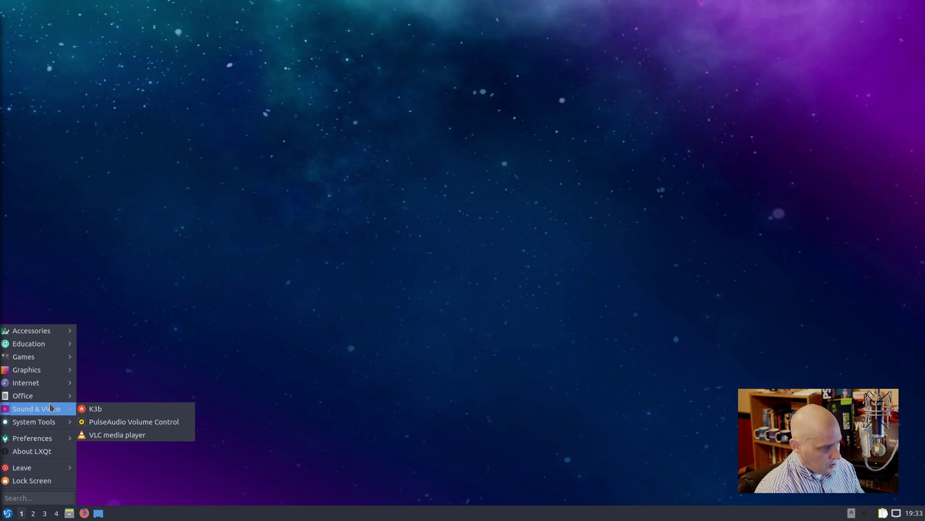
# Step: Launch K3b, dismiss the missing-writer warning, confirm About K3b shows 18.04.3, then quit K3b
pyautogui.click(120, 409)
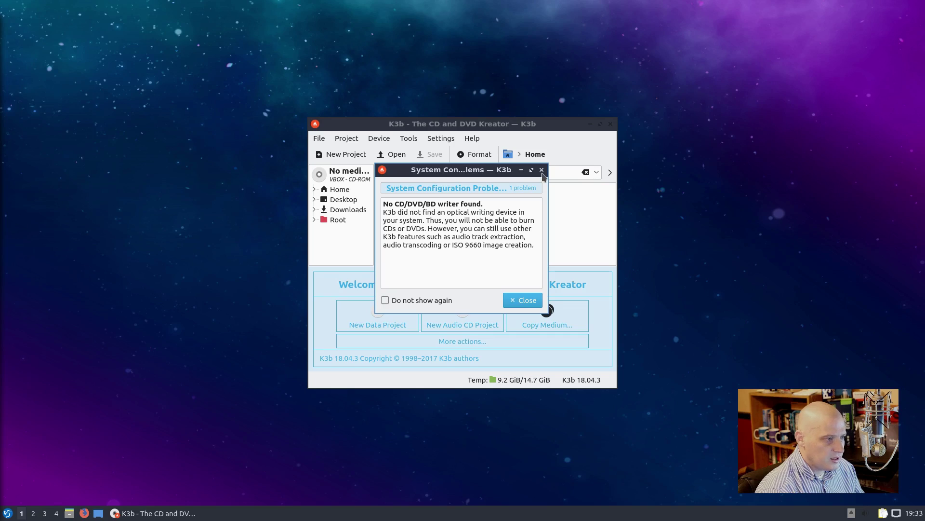
pyautogui.click(543, 302)
pyautogui.click(473, 139)
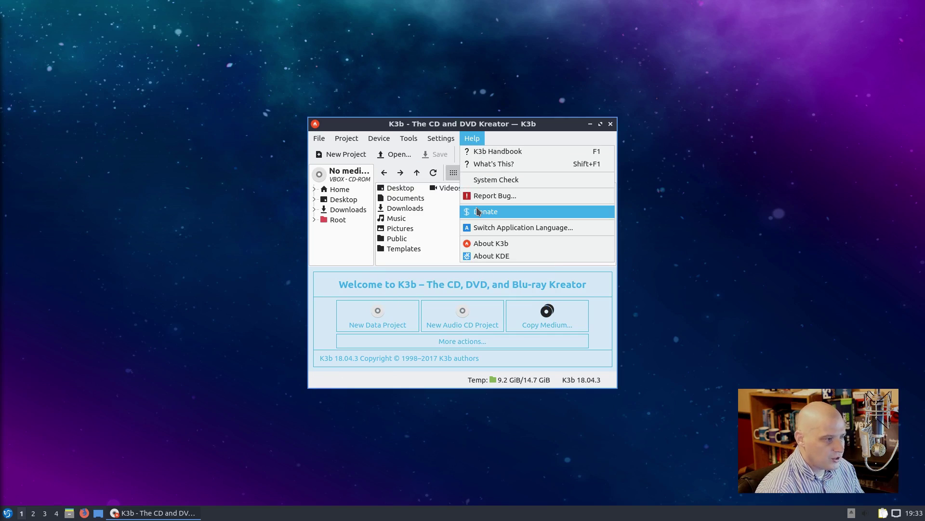
pyautogui.click(488, 244)
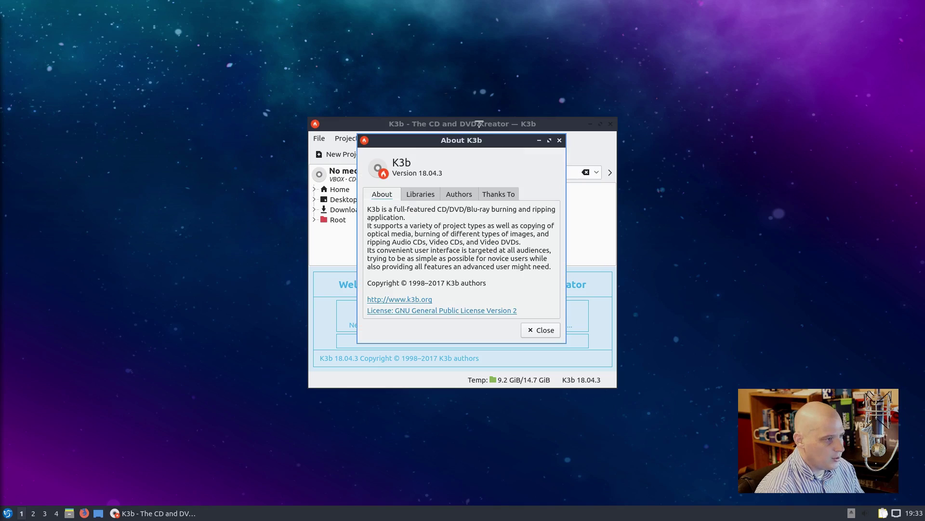
pyautogui.moveTo(459, 145); pyautogui.dragTo(322, 91)
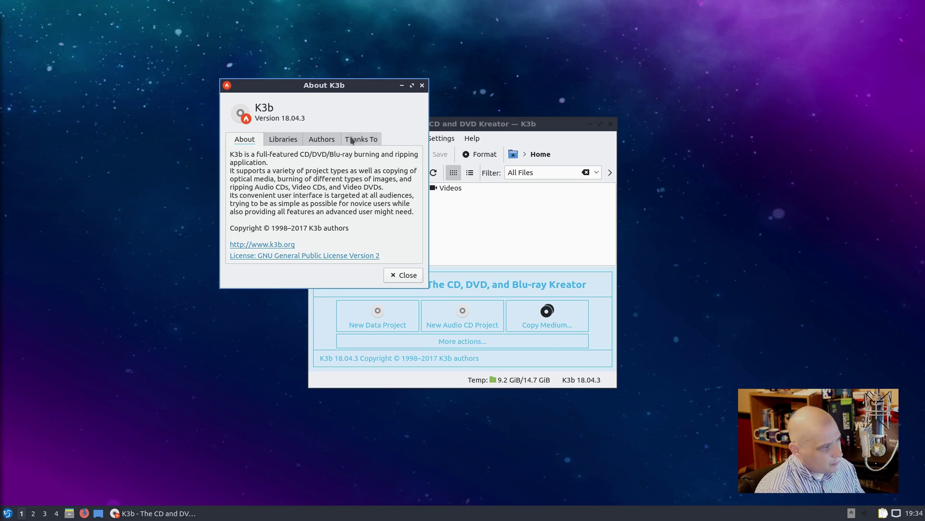
pyautogui.click(423, 86)
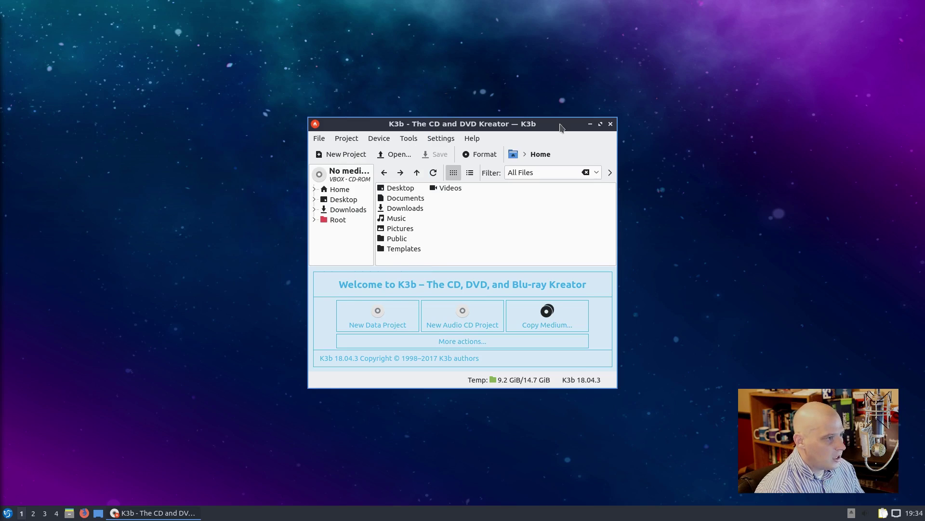
pyautogui.click(610, 124)
# Step: Launch VLC media player from Sound & Video and accept its privacy policy
pyautogui.click(7, 512)
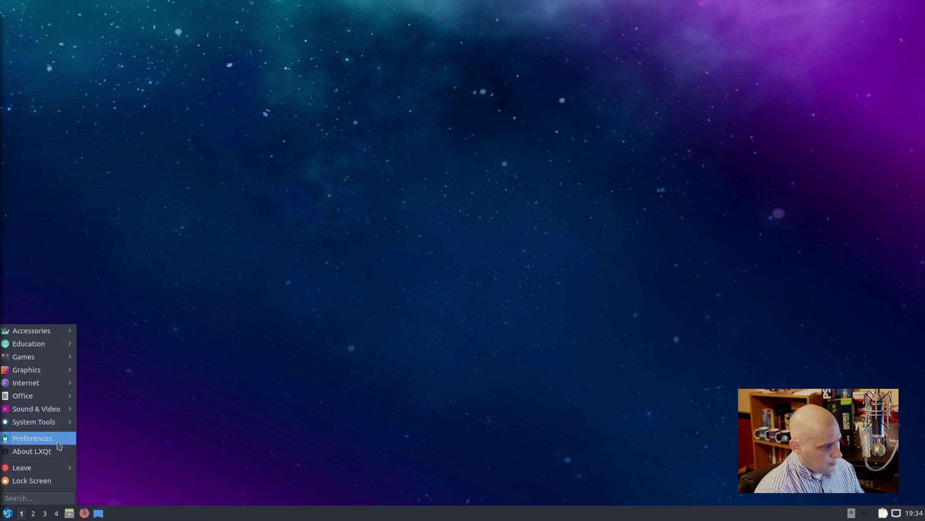
pyautogui.moveTo(62, 412)
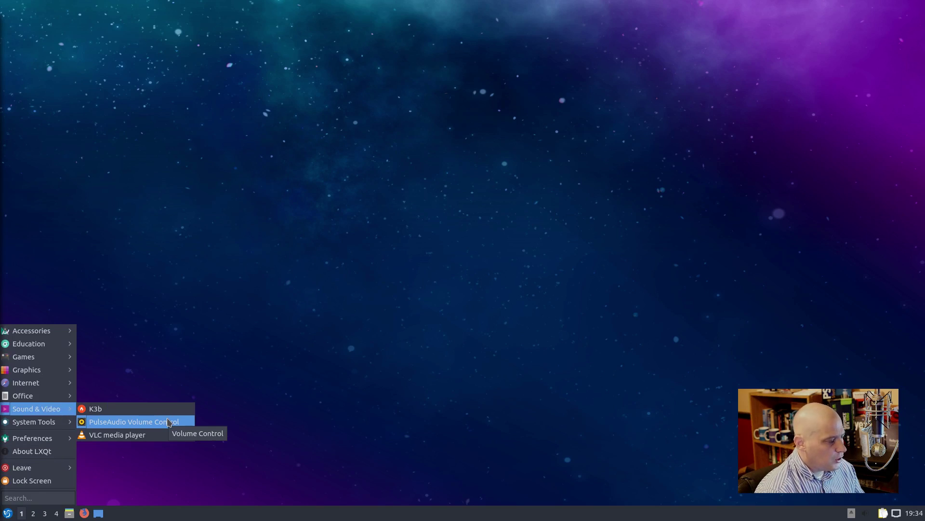
pyautogui.click(162, 435)
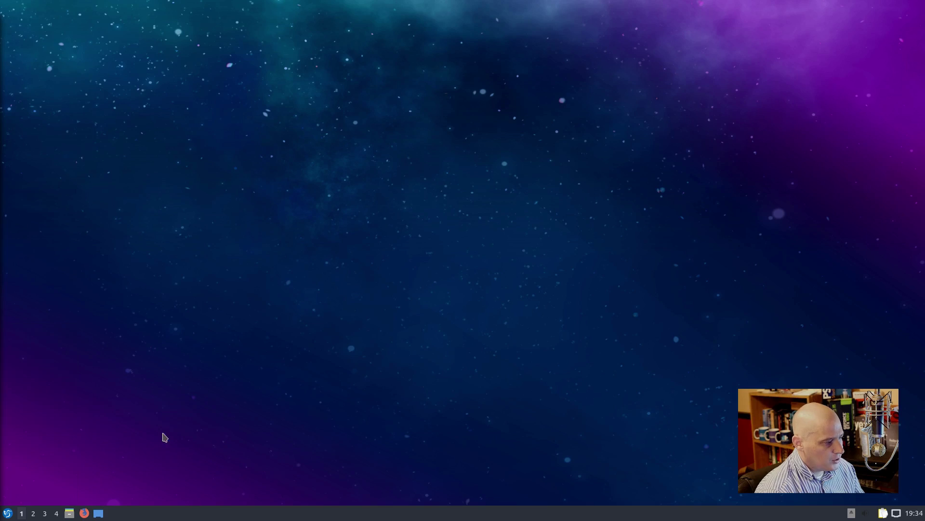
pyautogui.click(542, 340)
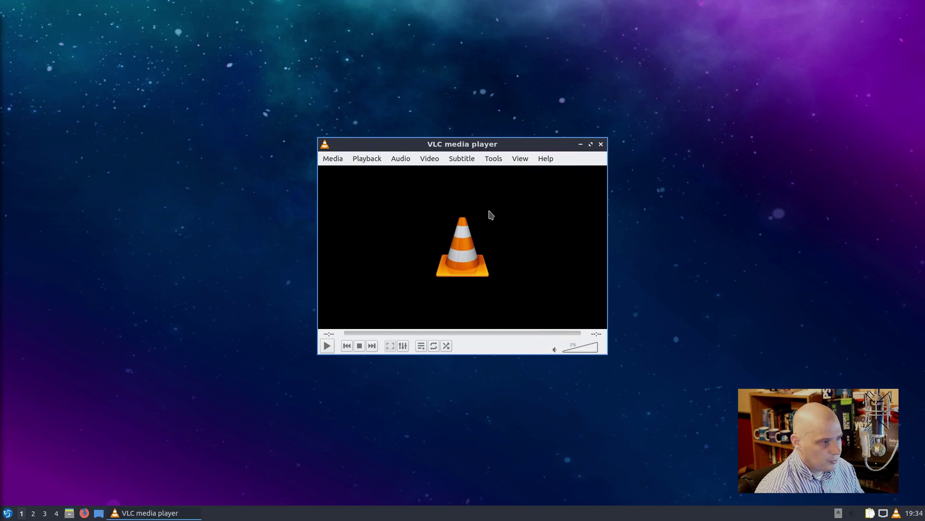
# Step: Confirm VLC's About dialog shows version 3.0.4 Vetinari, then quit VLC
pyautogui.click(547, 158)
pyautogui.click(555, 187)
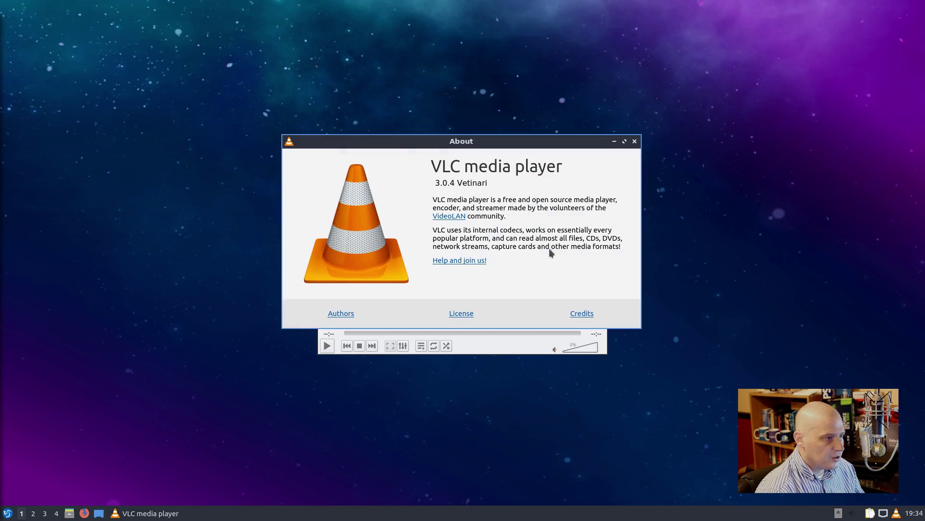
pyautogui.click(634, 142)
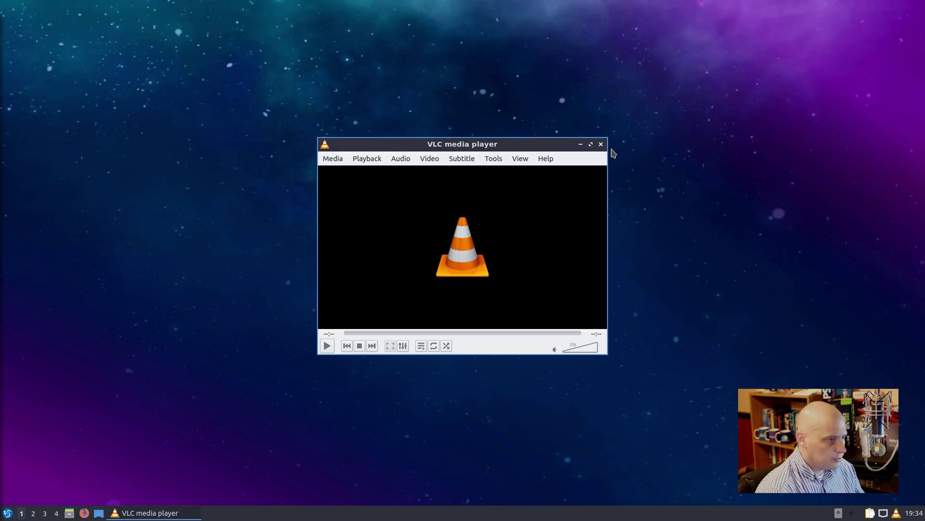
pyautogui.click(604, 144)
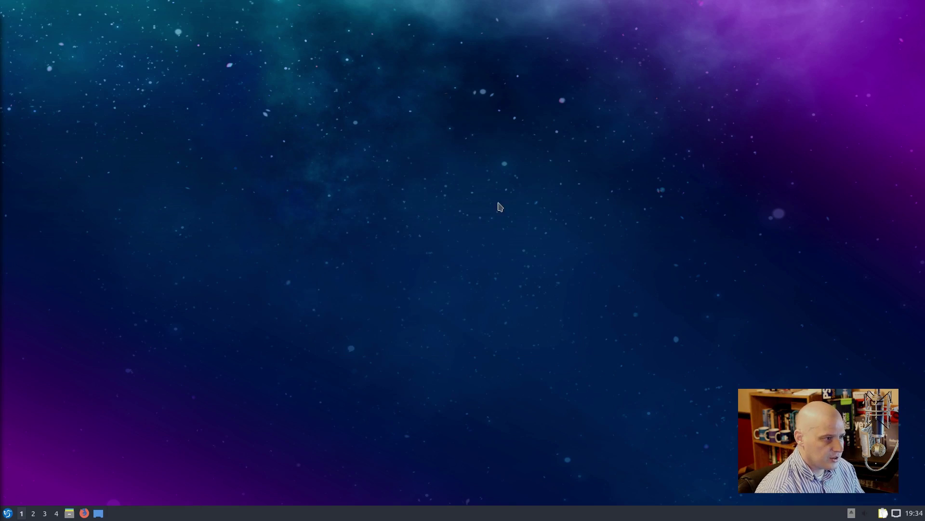
# Step: Launch Discover from System Tools, move its window right and down, and show the Applications catalogue
pyautogui.click(7, 513)
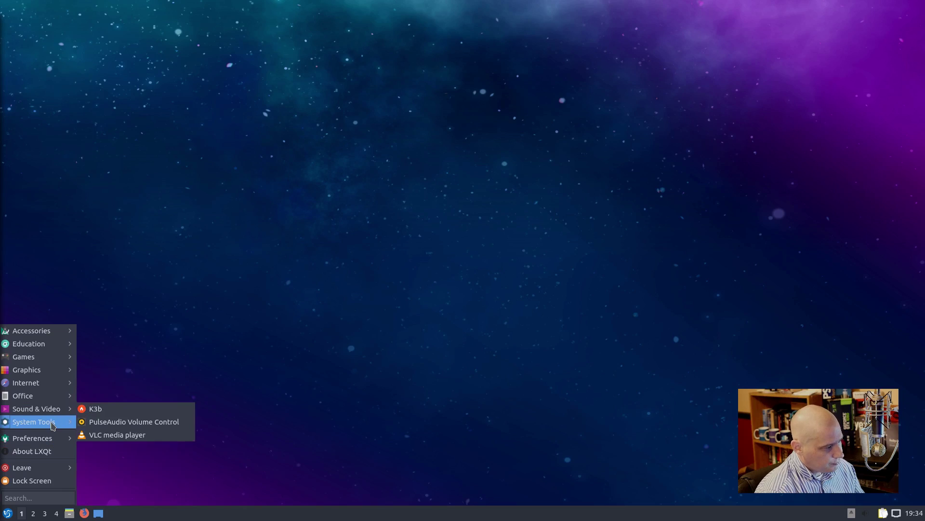
pyautogui.moveTo(53, 422)
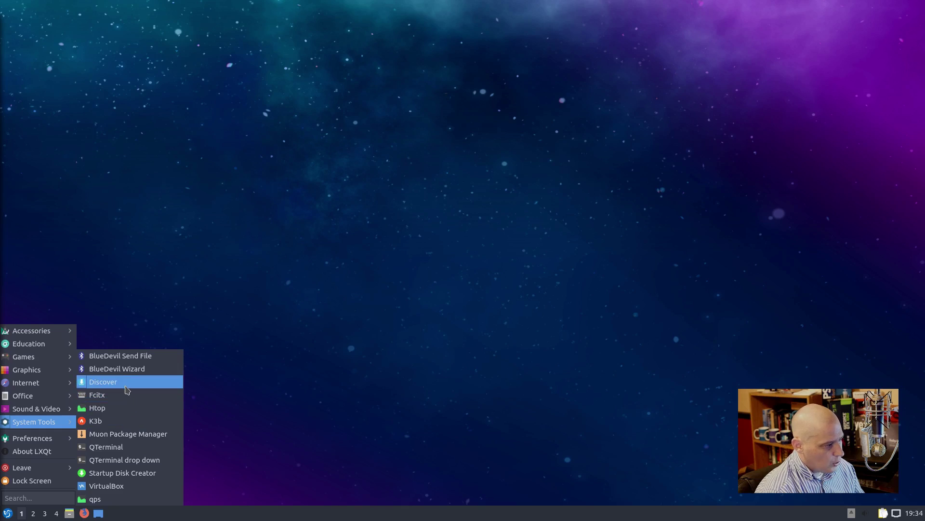
pyautogui.click(126, 384)
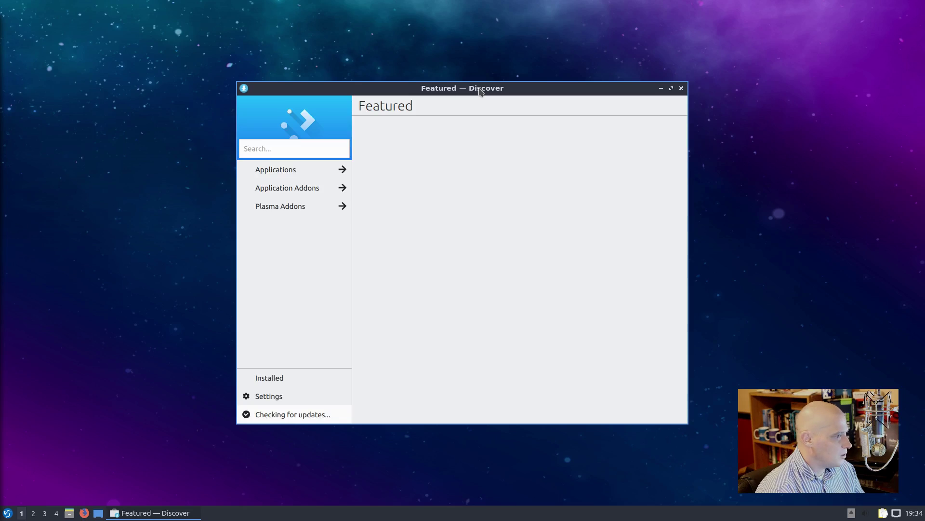
pyautogui.moveTo(480, 92); pyautogui.dragTo(550, 133)
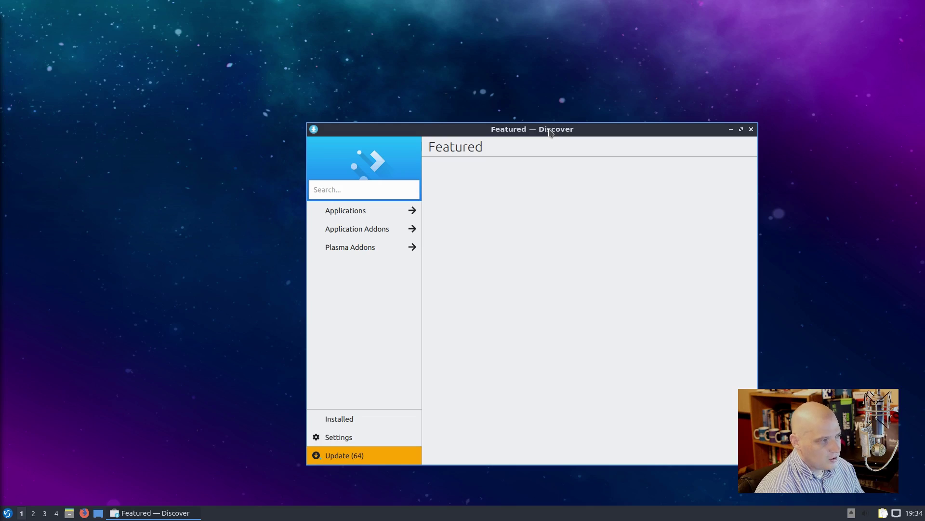
pyautogui.click(337, 212)
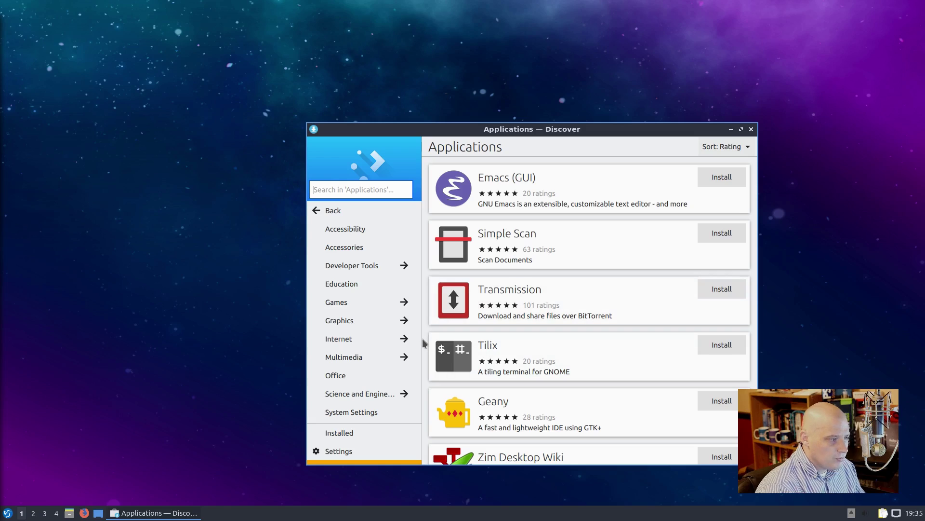
# Step: Filter Discover to the Graphics category and scroll down to GIMP, digiKam and MyPaint
pyautogui.click(341, 323)
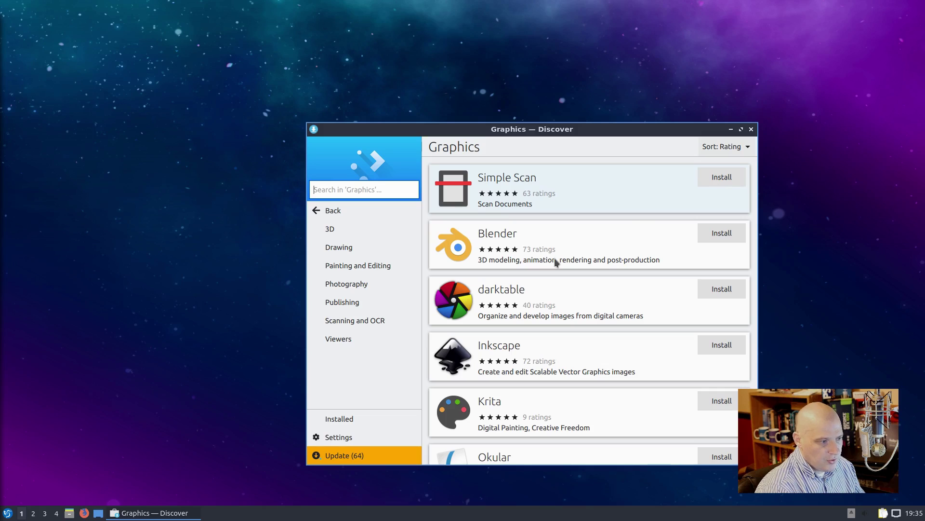
pyautogui.scroll(-3, 555, 259)
pyautogui.scroll(-15, 660, 311)
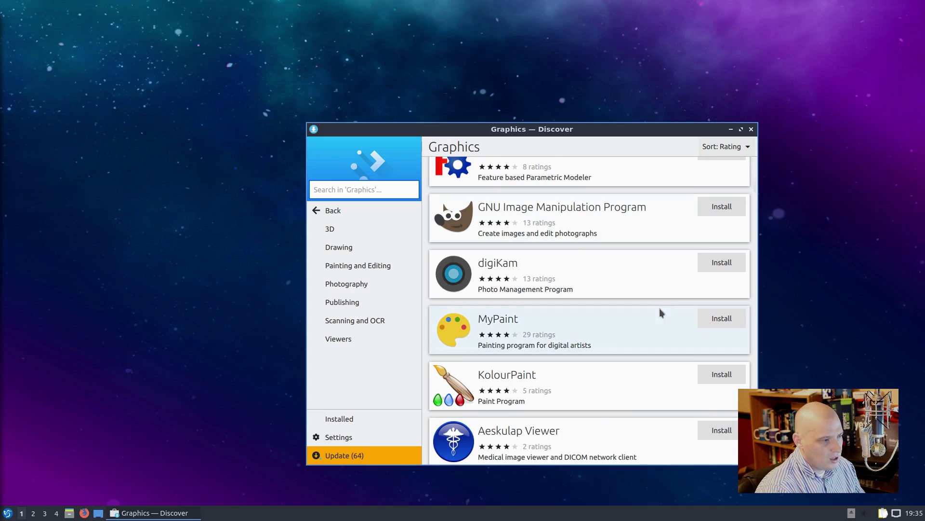
# Step: Try installing GIMP, cancel the administrator authentication, and acknowledge the authorization failure
pyautogui.click(722, 207)
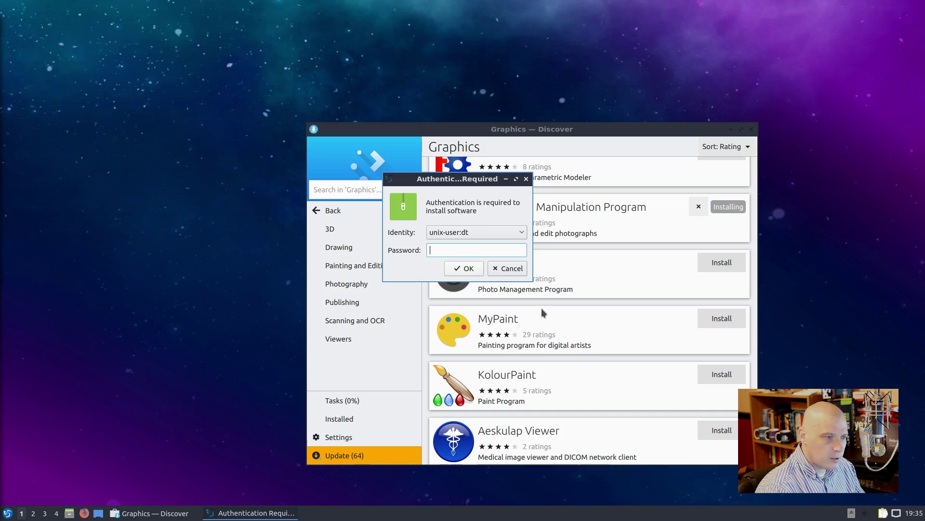
pyautogui.click(520, 270)
pyautogui.click(524, 257)
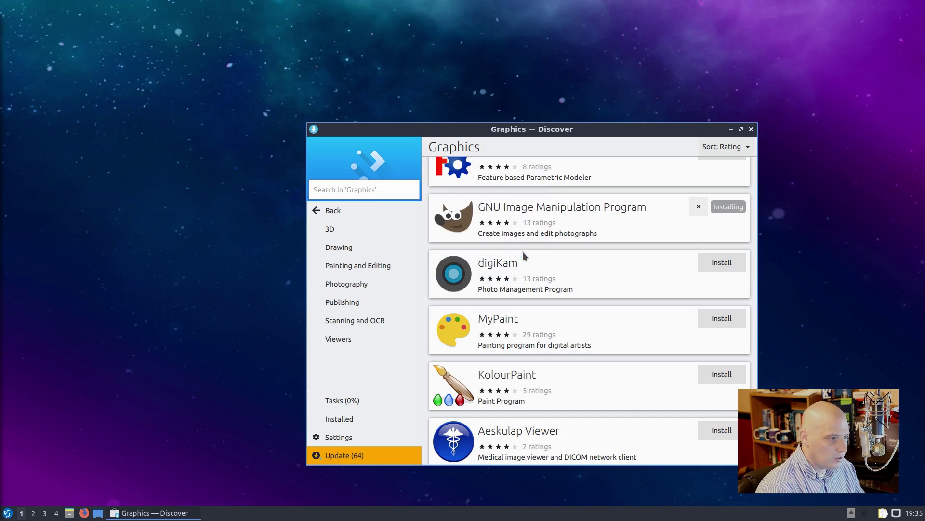
# Step: Search the Graphics category for 'gimp', then close Discover
pyautogui.click(368, 192)
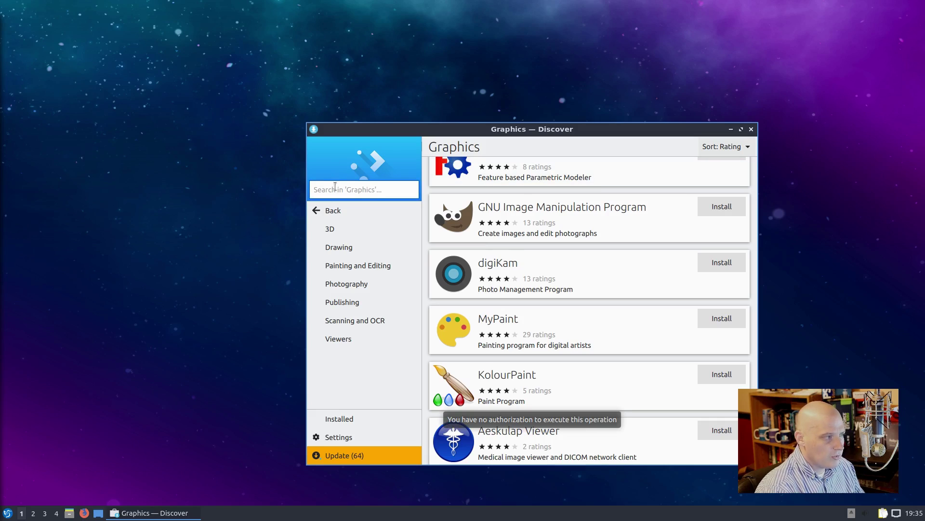
pyautogui.write('gimp')
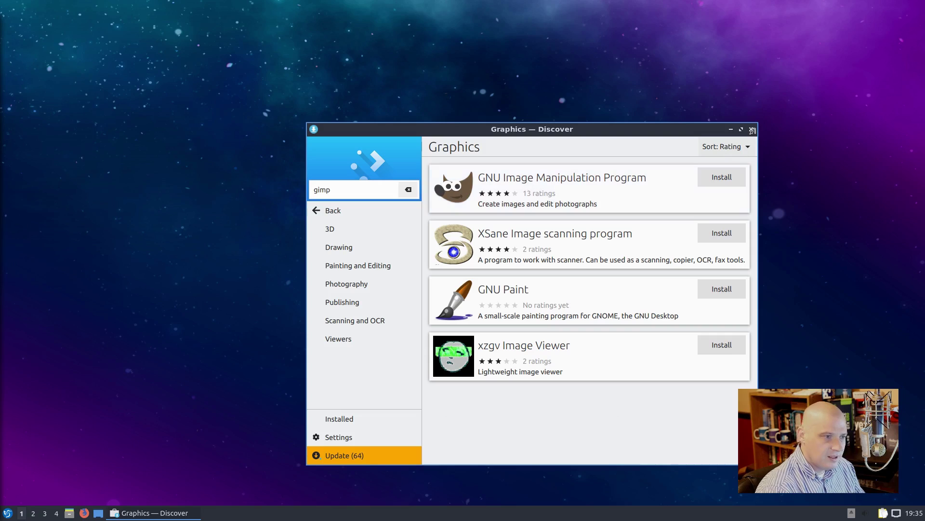
pyautogui.click(751, 129)
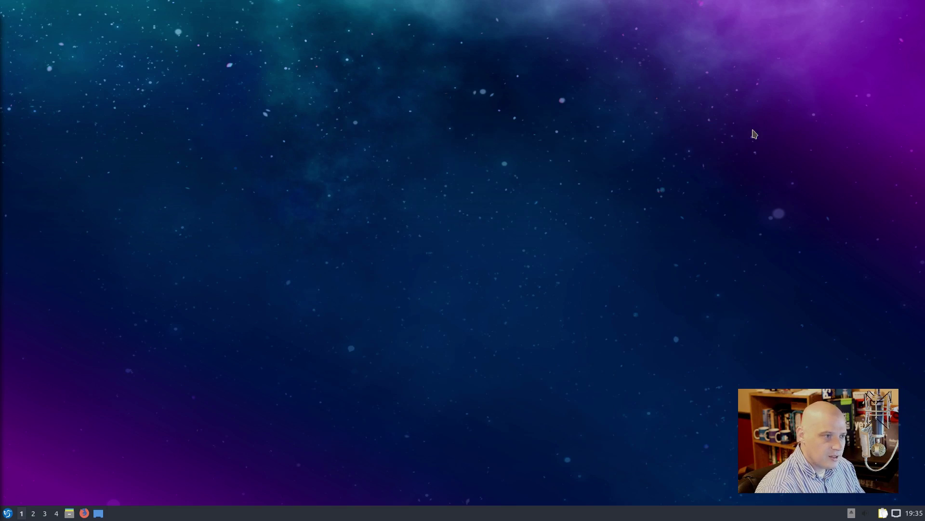
pyautogui.click(9, 514)
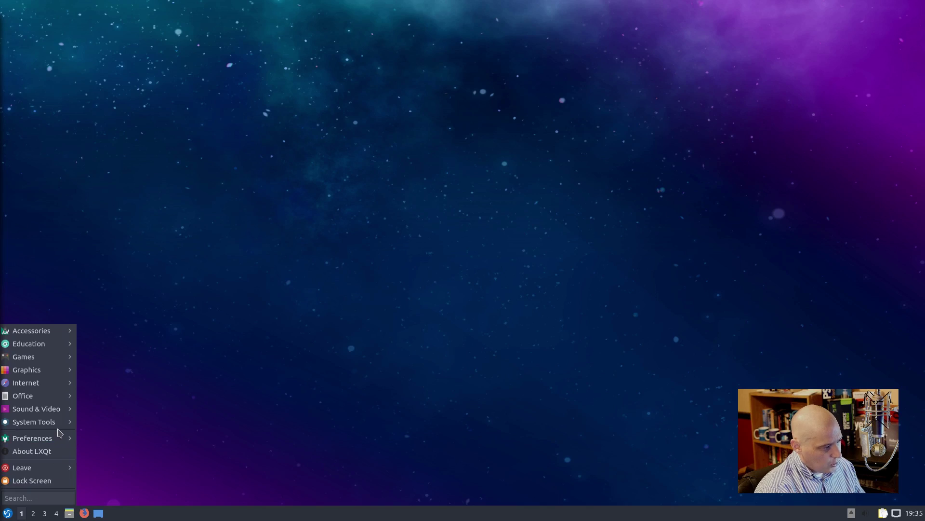
pyautogui.moveTo(61, 427)
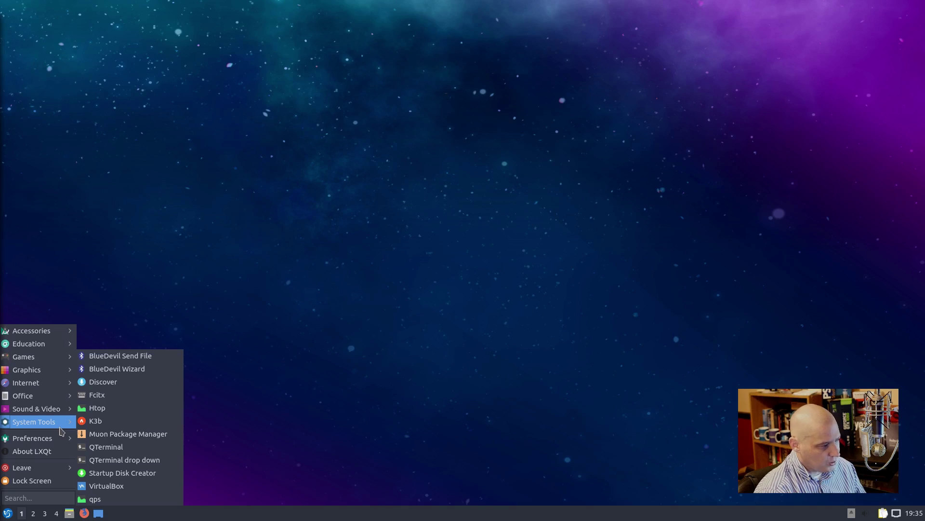
pyautogui.click(155, 407)
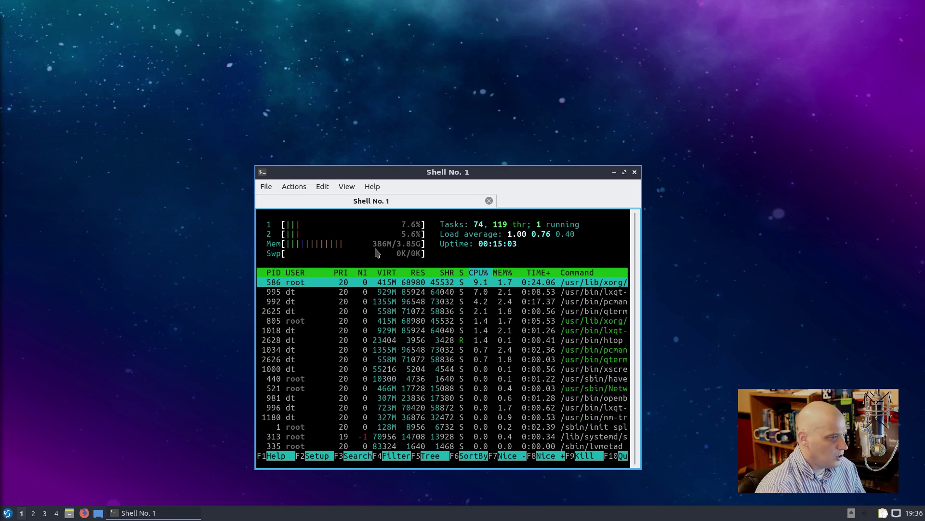
pyautogui.click(635, 172)
# Step: Close the terminal, launch Muon Package Manager, enlarge its window, and filter packages by 'gimp'
pyautogui.click(434, 322)
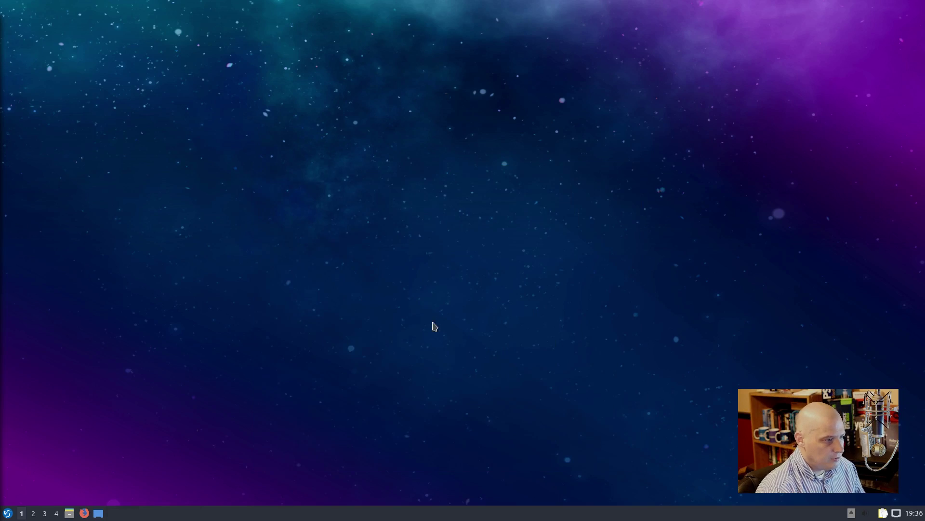
pyautogui.click(7, 512)
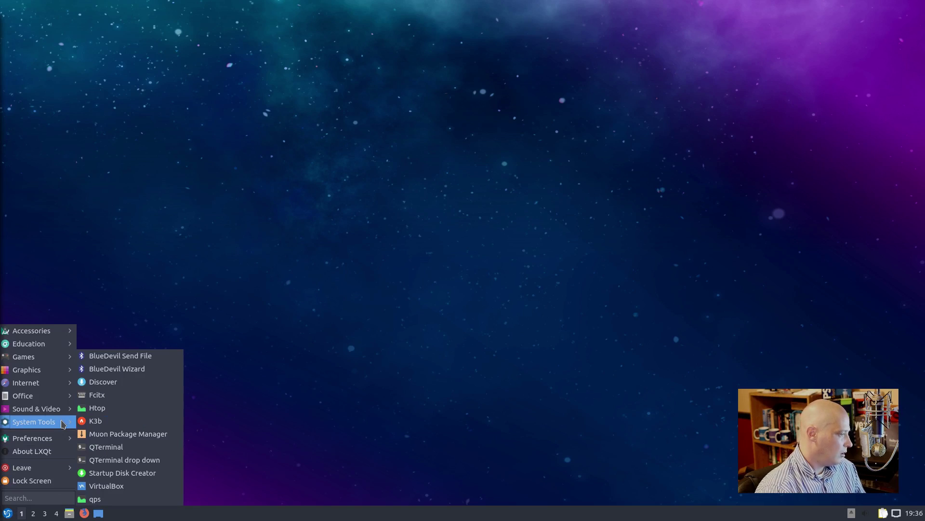
pyautogui.click(164, 435)
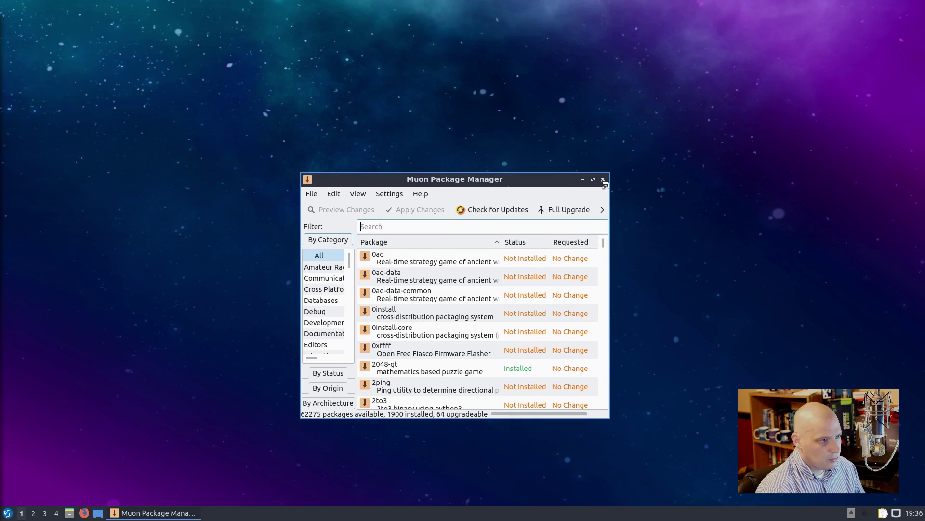
pyautogui.moveTo(608, 174); pyautogui.dragTo(714, 98)
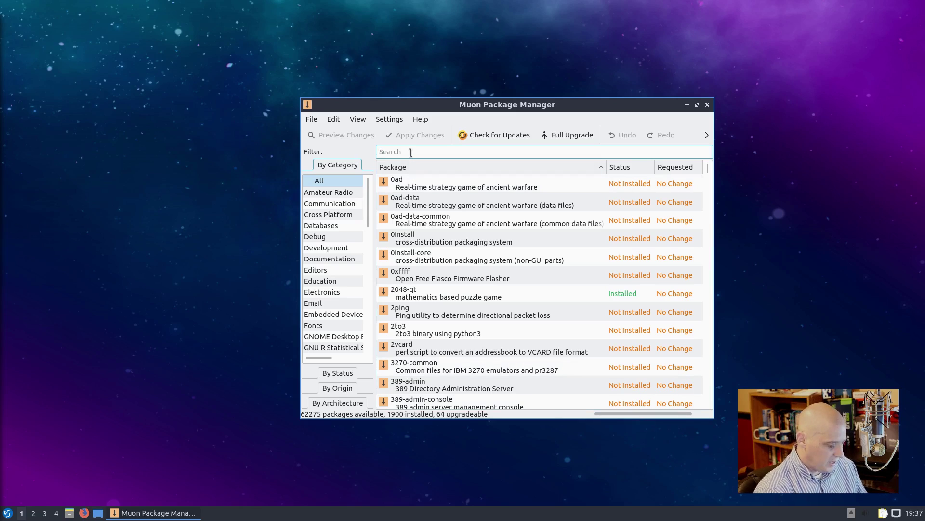
pyautogui.write('gimp')
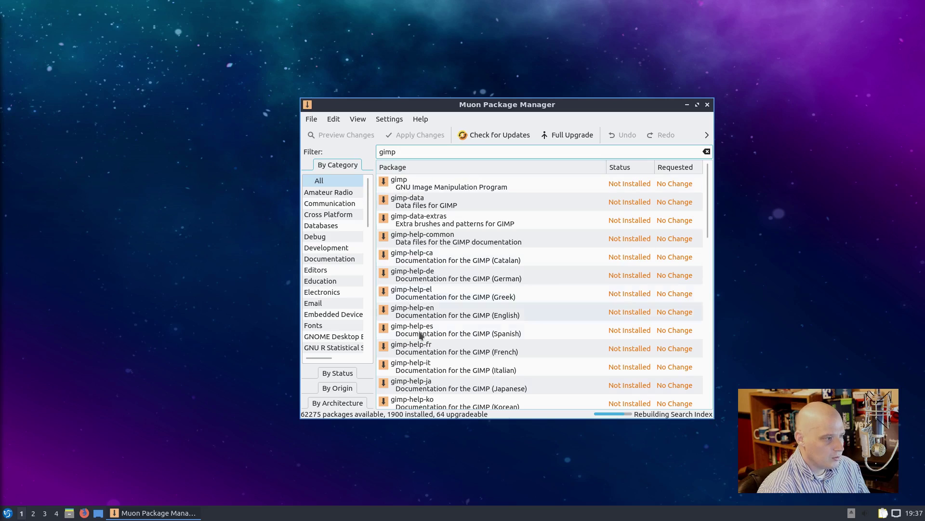
# Step: Mark gimp and its required extra packages for installation and apply the changes
pyautogui.click(400, 184)
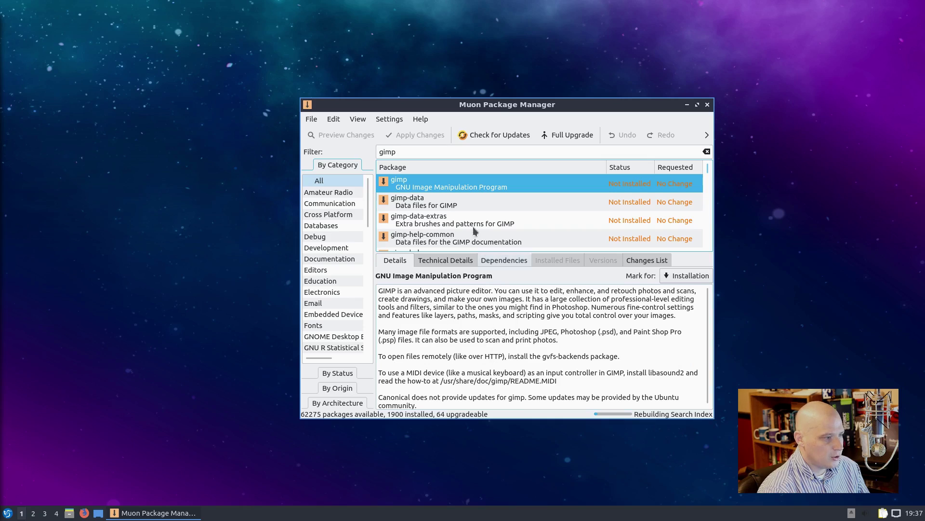
pyautogui.rightClick(446, 186)
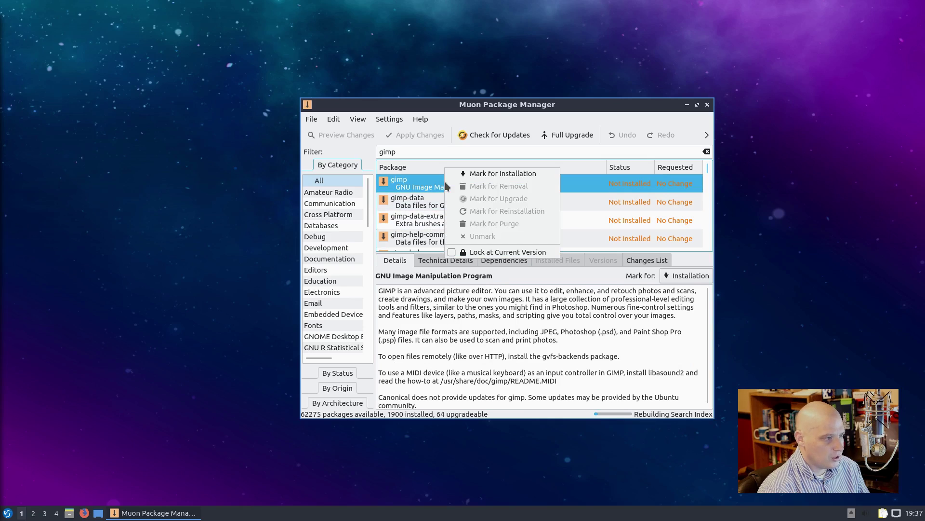
pyautogui.click(524, 174)
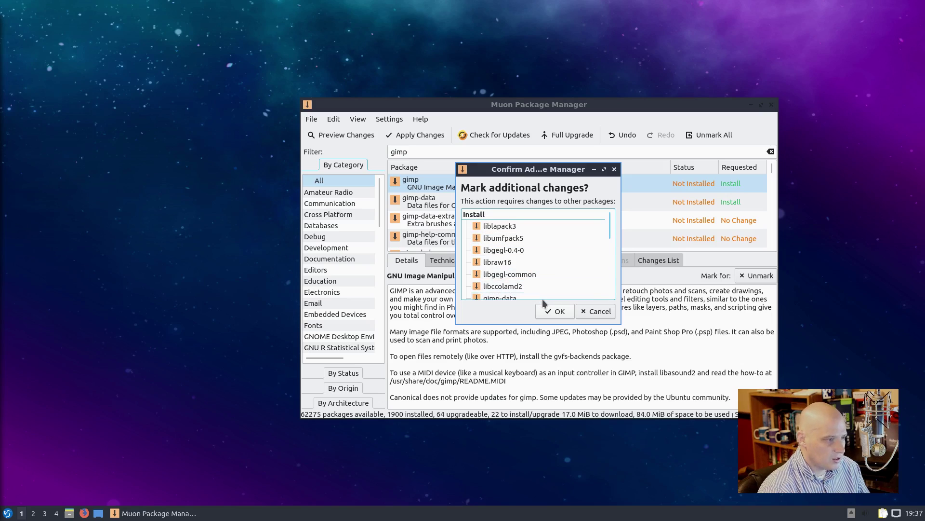
pyautogui.click(550, 316)
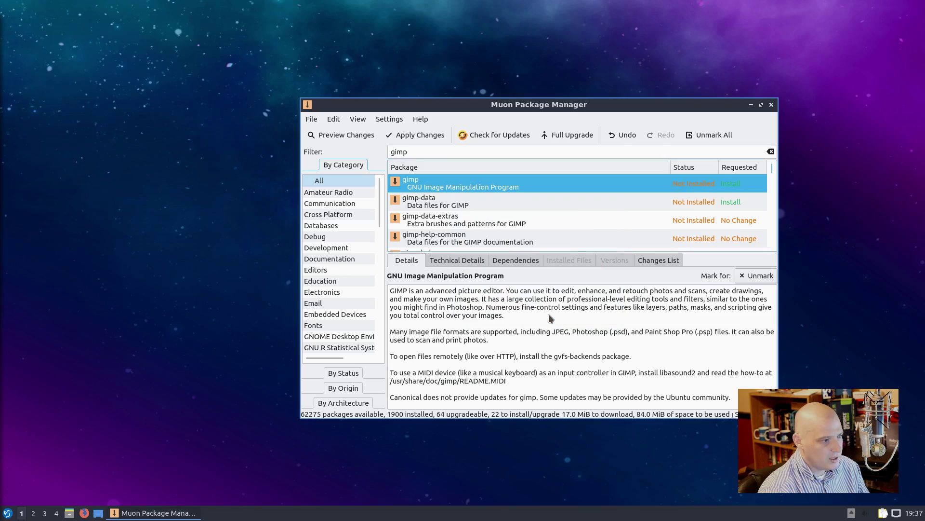
pyautogui.click(422, 138)
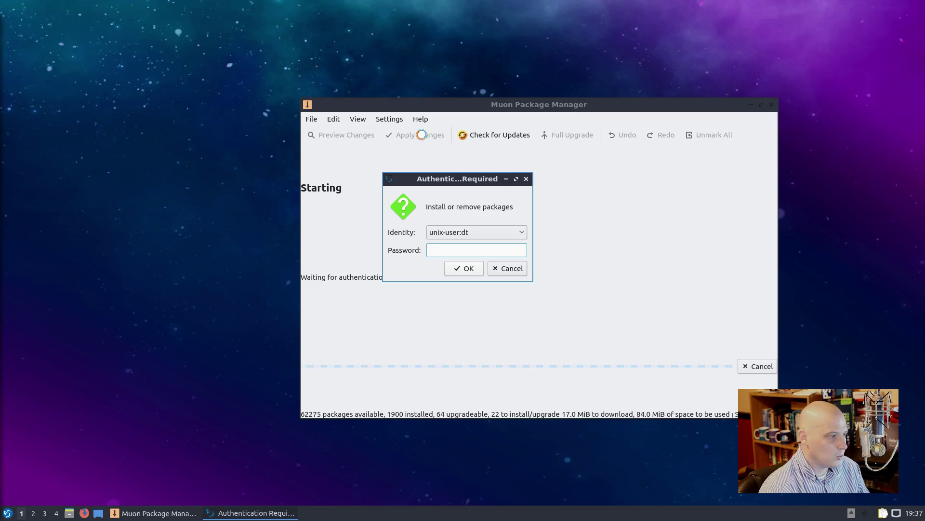
# Step: Cancel the password prompt, dismiss both authorization errors, and close Muon Package Manager
pyautogui.click(512, 270)
pyautogui.click(520, 255)
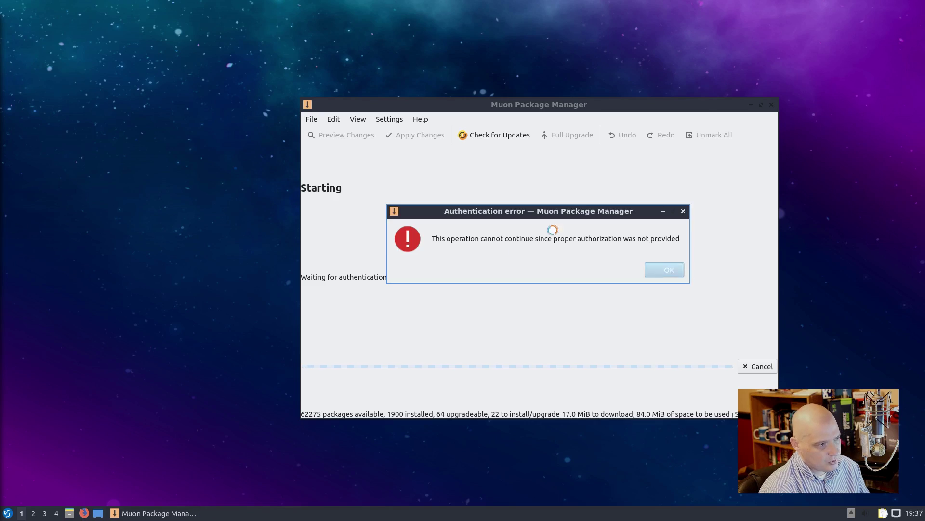
pyautogui.click(656, 271)
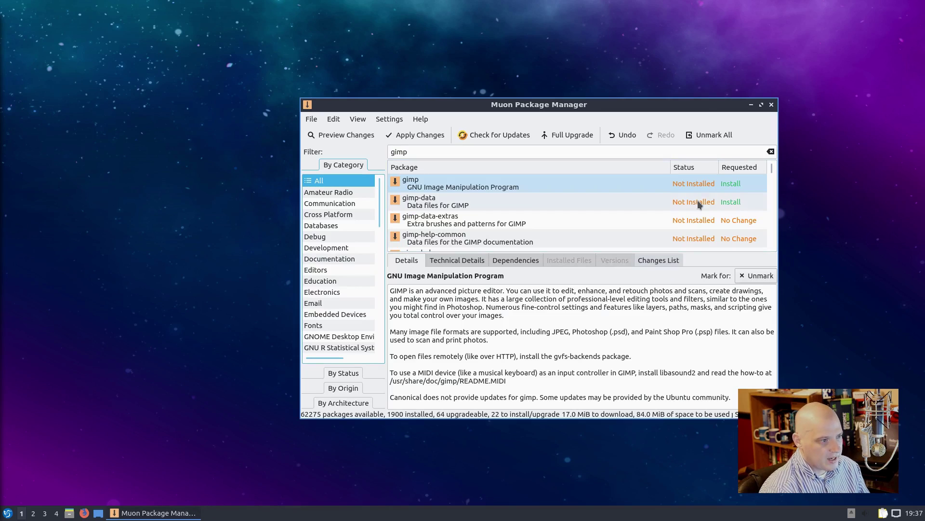
pyautogui.click(771, 104)
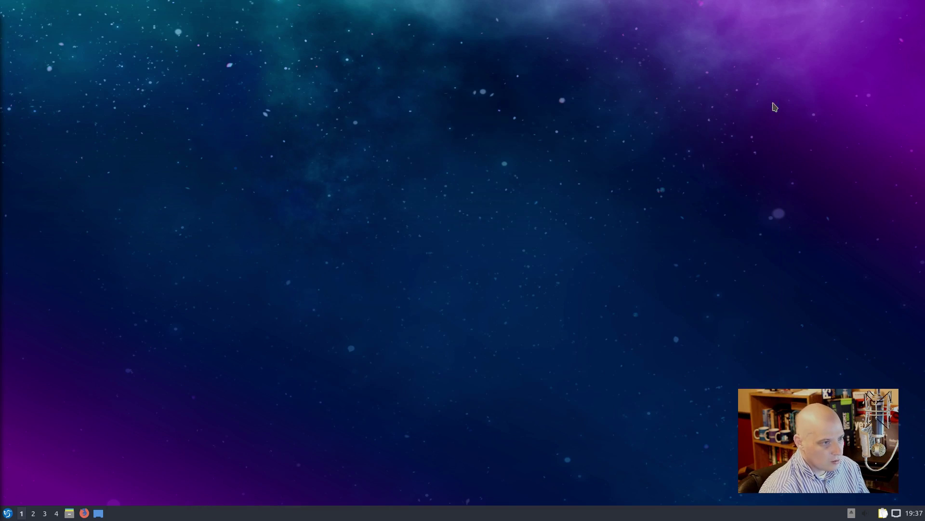
pyautogui.click(7, 513)
pyautogui.moveTo(58, 421)
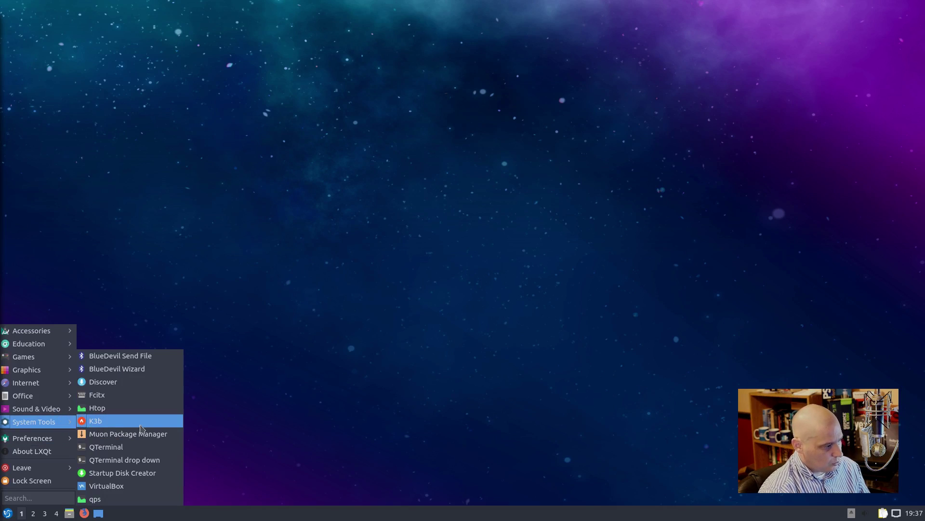
pyautogui.click(149, 447)
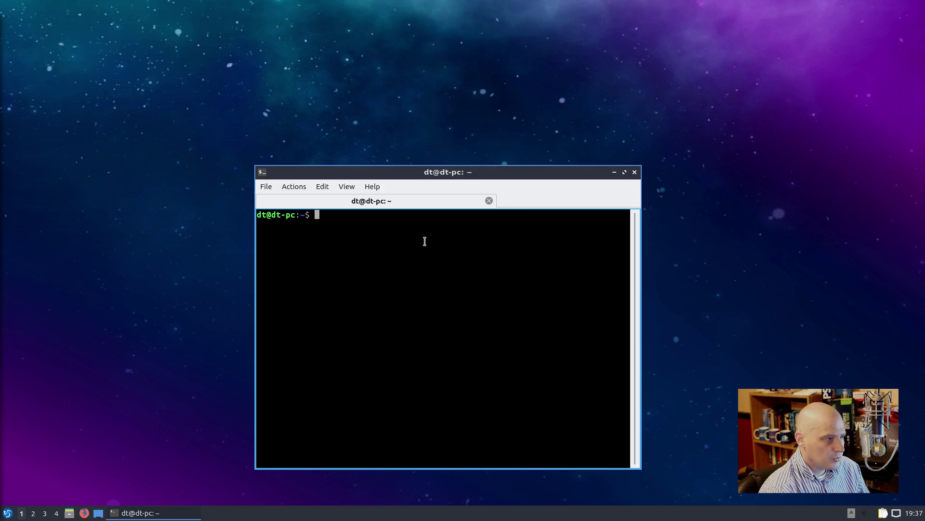
pyautogui.click(373, 188)
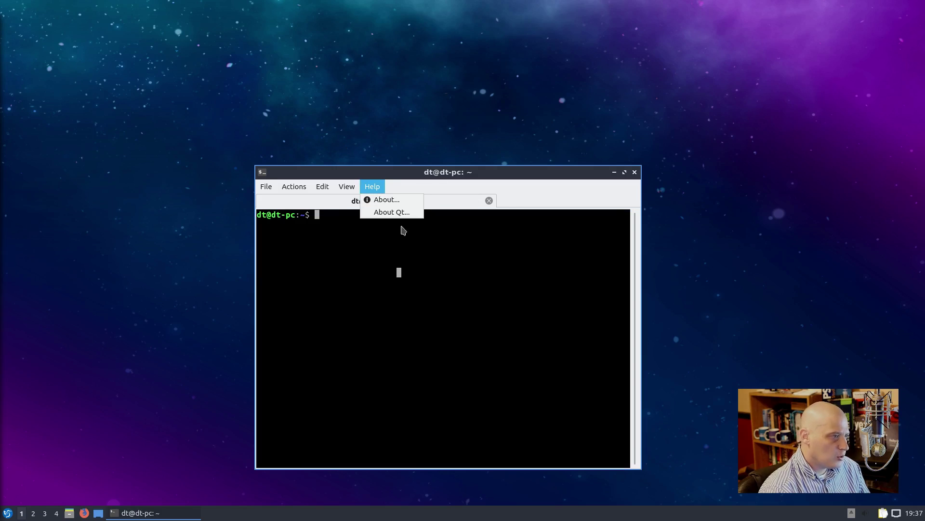
pyautogui.click(394, 198)
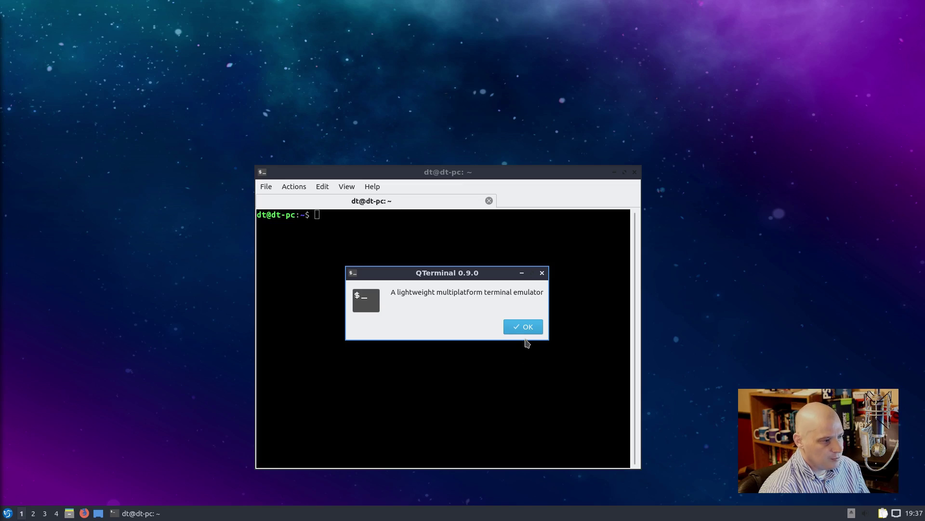
pyautogui.click(525, 326)
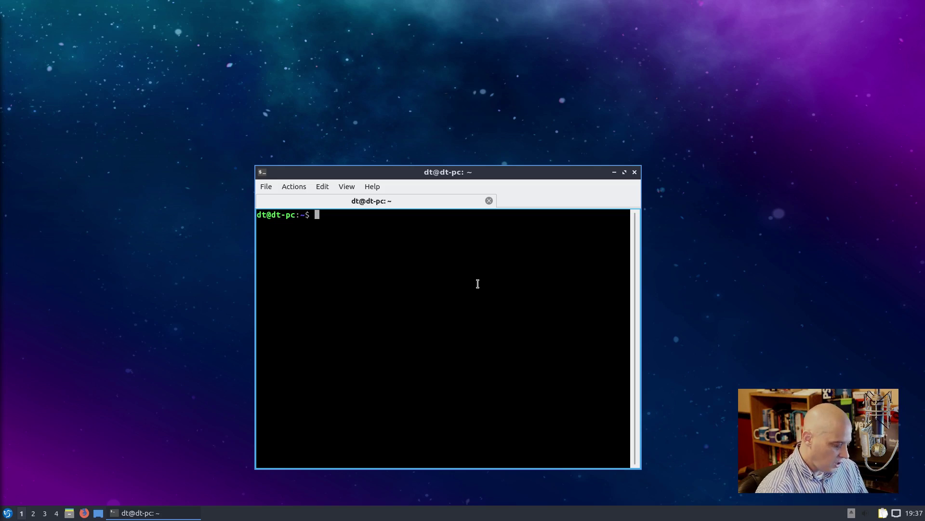
pyautogui.write('uname ')
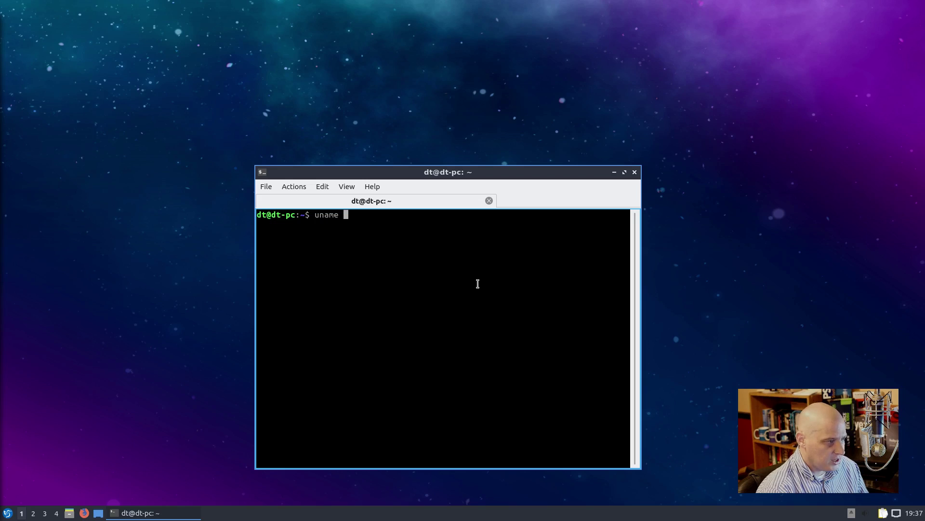
pyautogui.write('-')
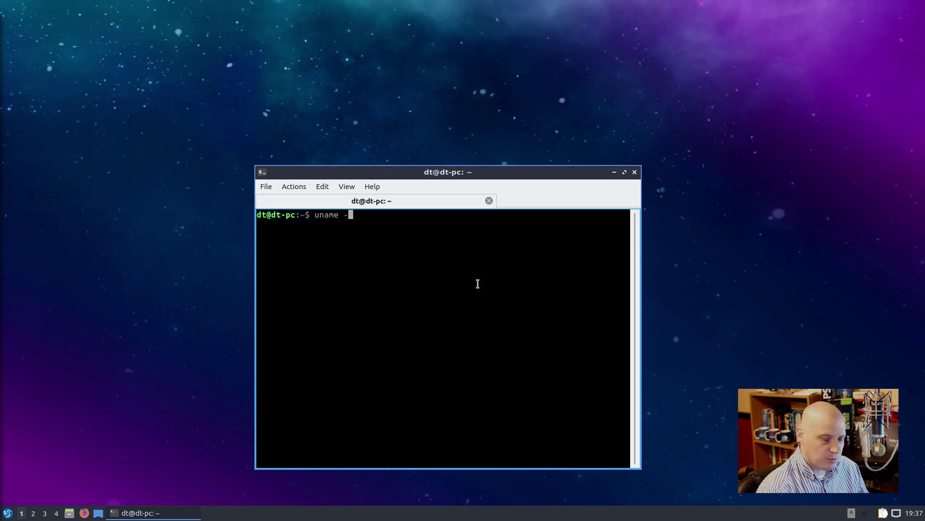
pyautogui.write('r')
pyautogui.press('Return')
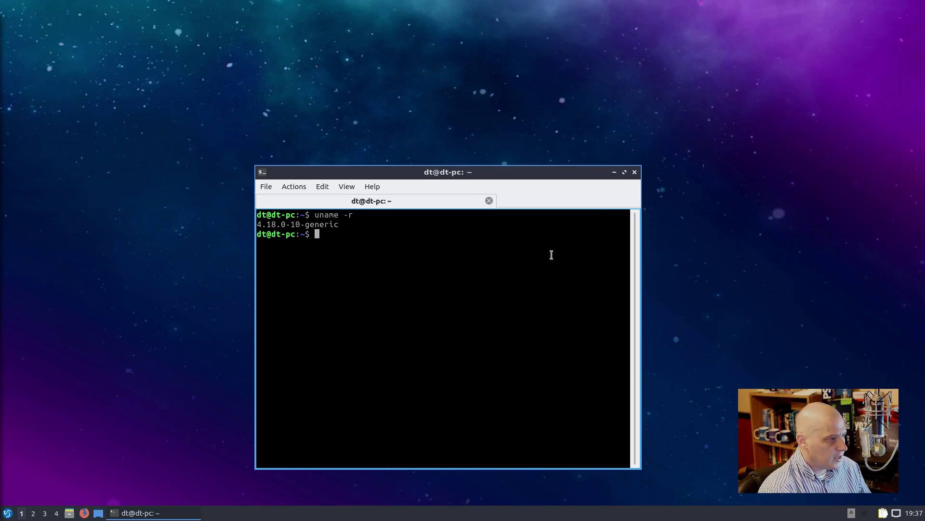
pyautogui.click(635, 173)
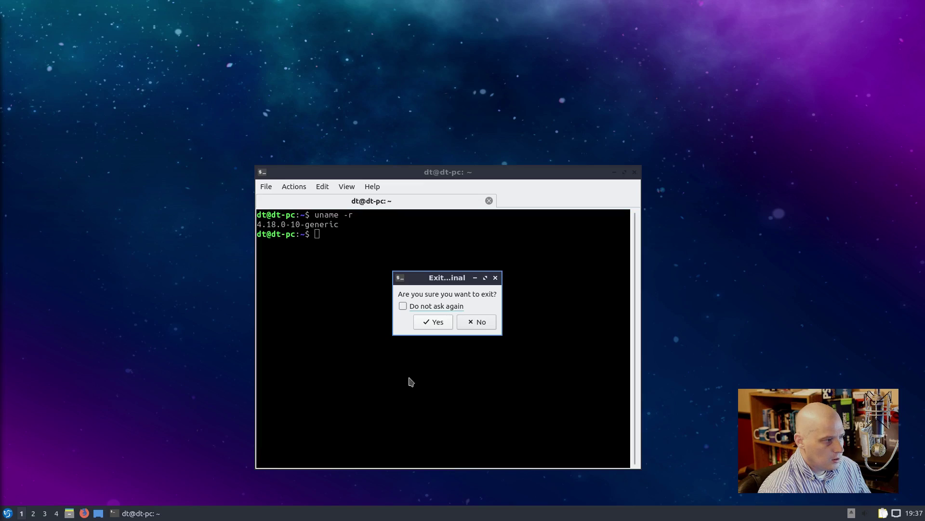
pyautogui.click(431, 322)
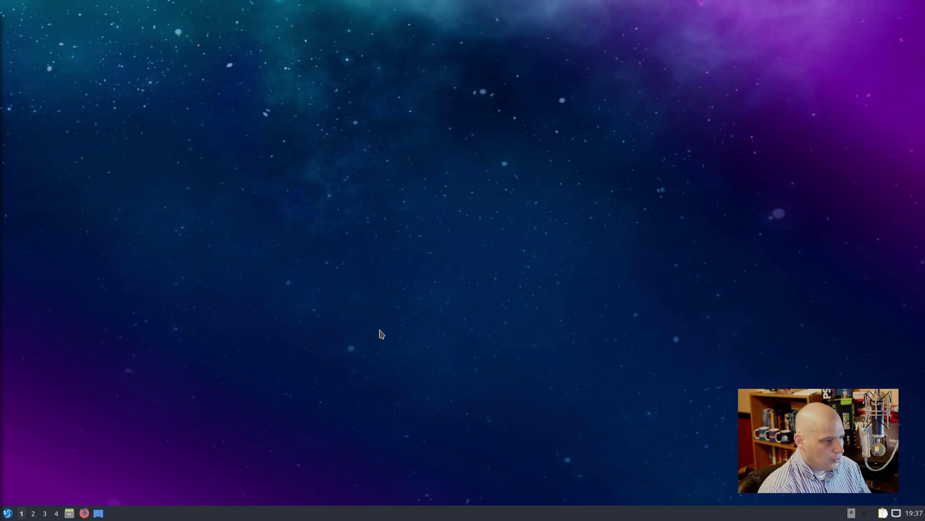
pyautogui.click(8, 512)
pyautogui.moveTo(58, 423)
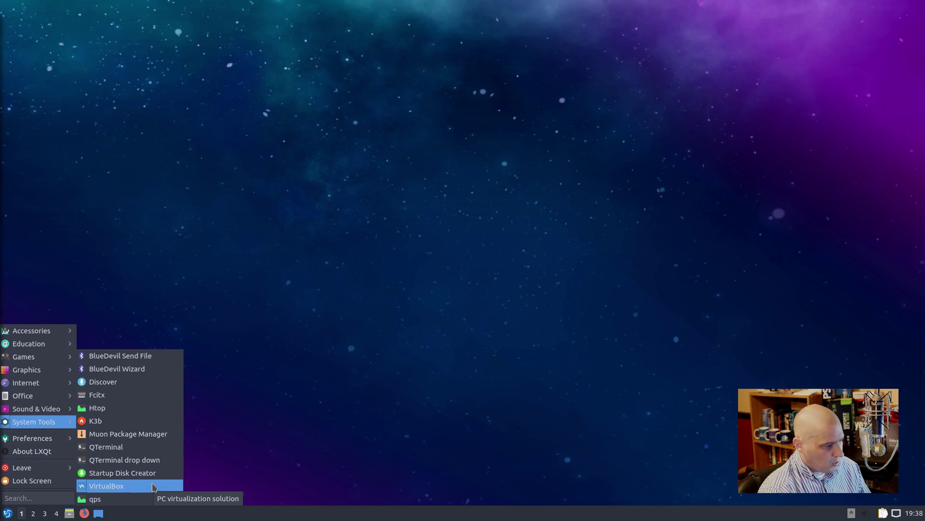
pyautogui.click(153, 486)
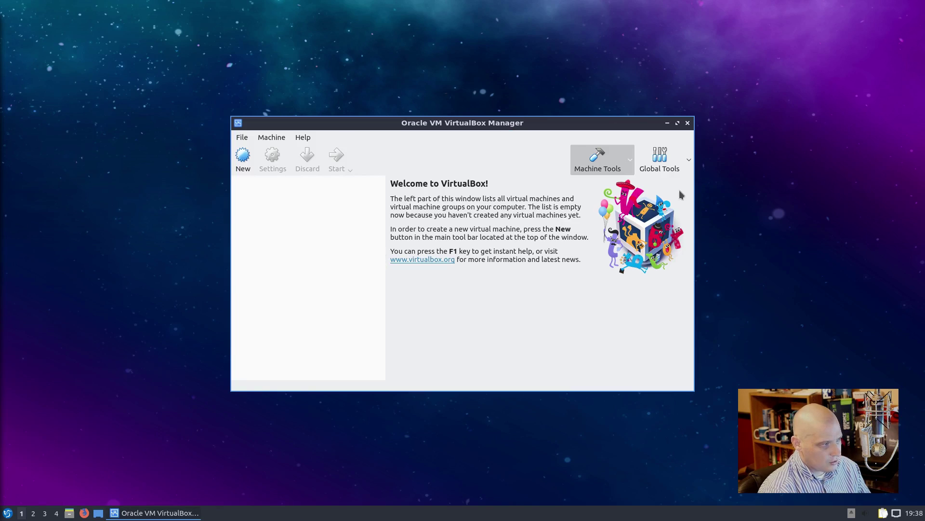
pyautogui.click(688, 123)
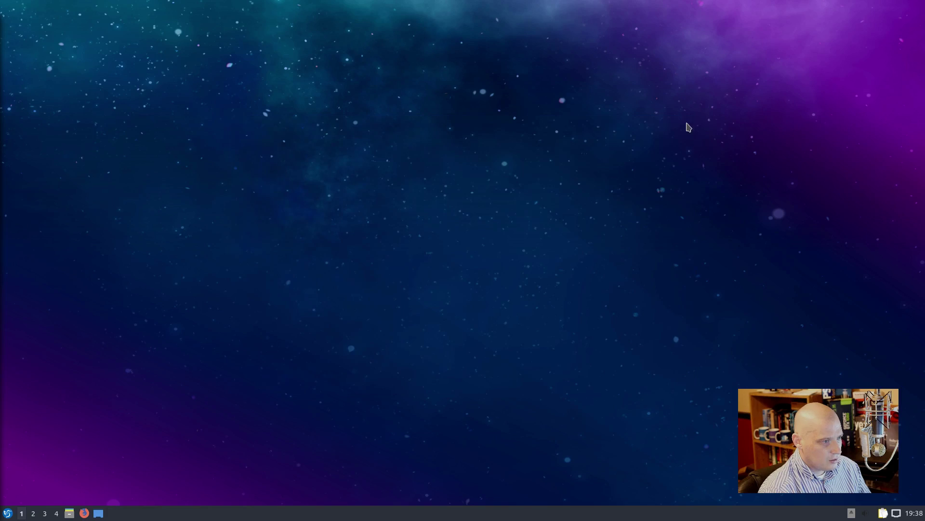
pyautogui.click(9, 513)
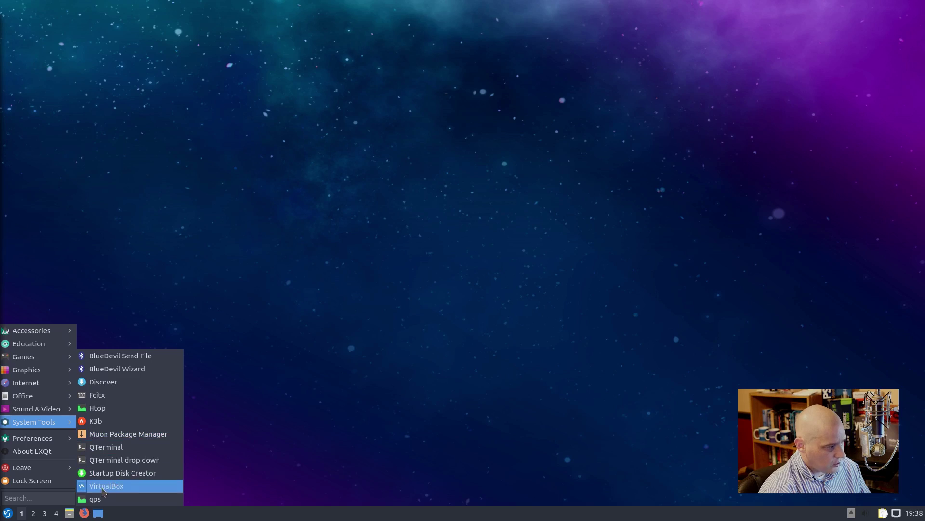
pyautogui.click(101, 499)
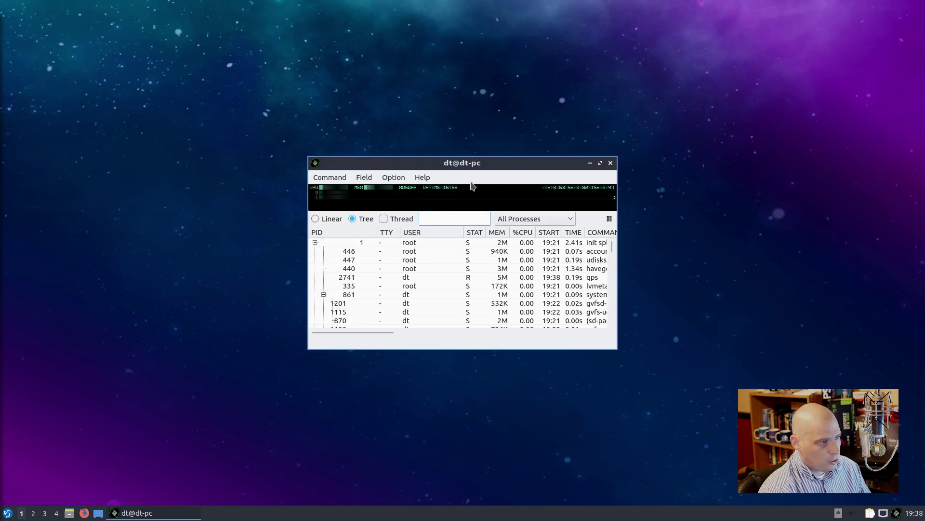
pyautogui.moveTo(617, 157); pyautogui.dragTo(750, 49)
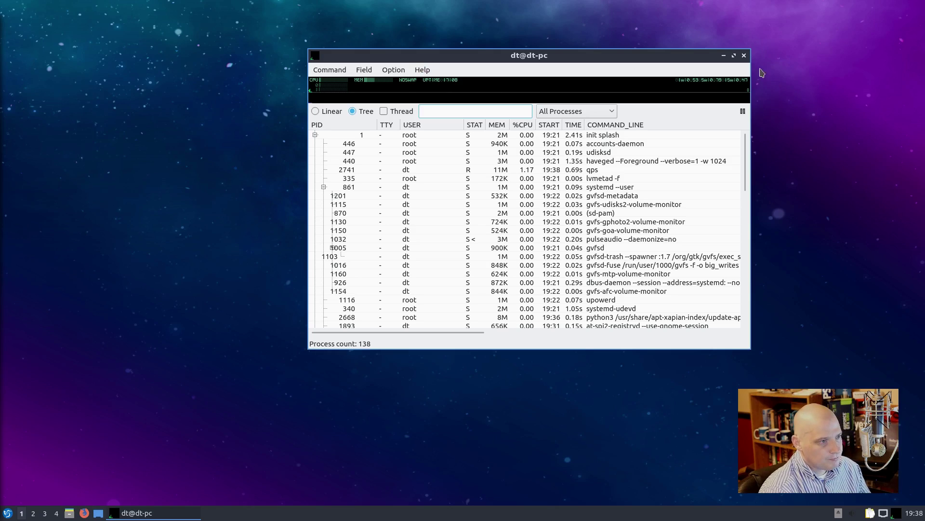
pyautogui.click(745, 56)
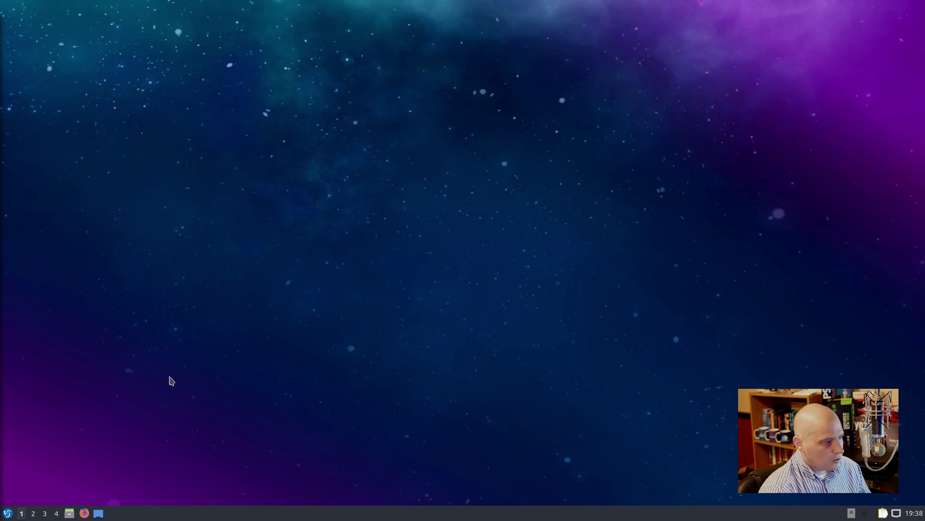
# Step: Open LXQt Configuration Center from LXQt settings, enlarge it and move it up and left
pyautogui.click(9, 514)
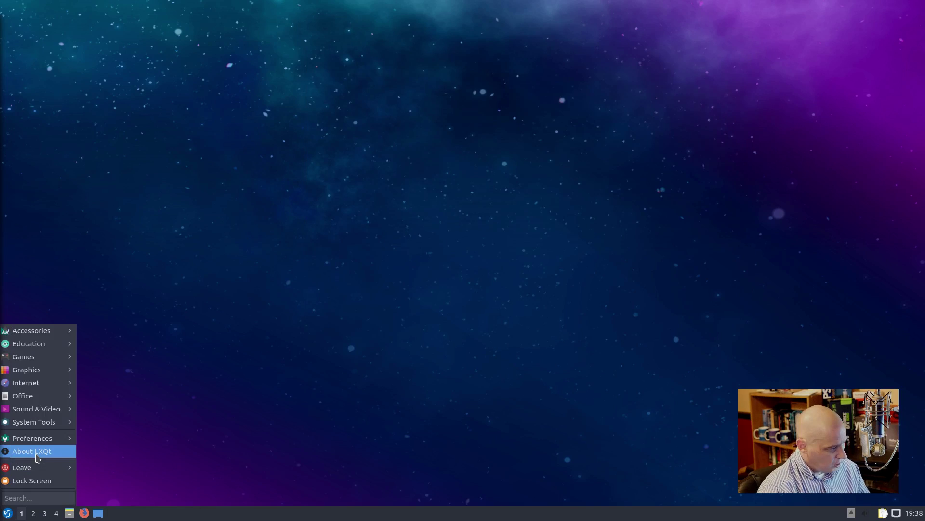
pyautogui.moveTo(41, 421)
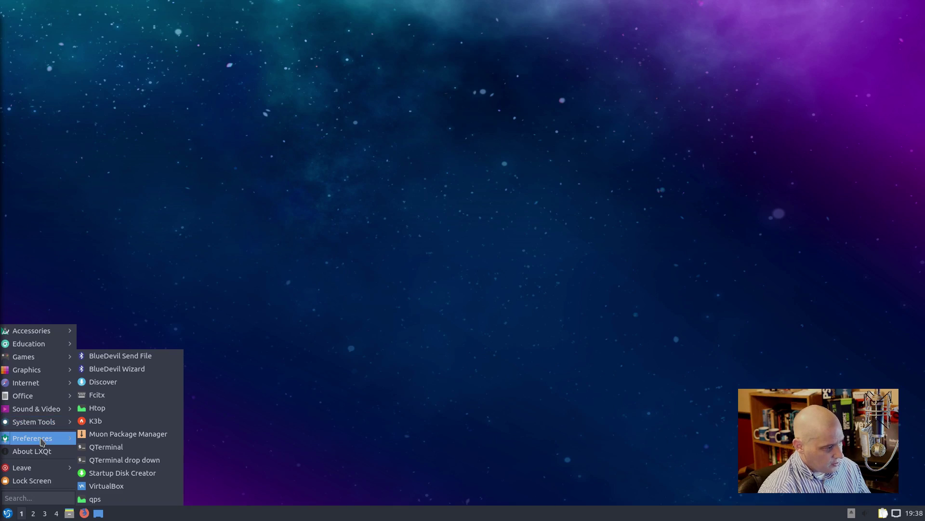
pyautogui.moveTo(112, 440)
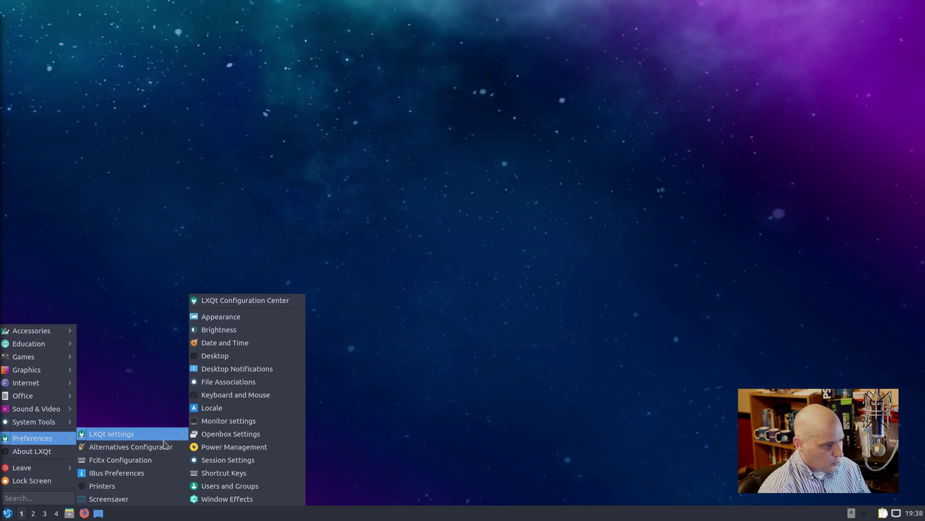
pyautogui.click(247, 302)
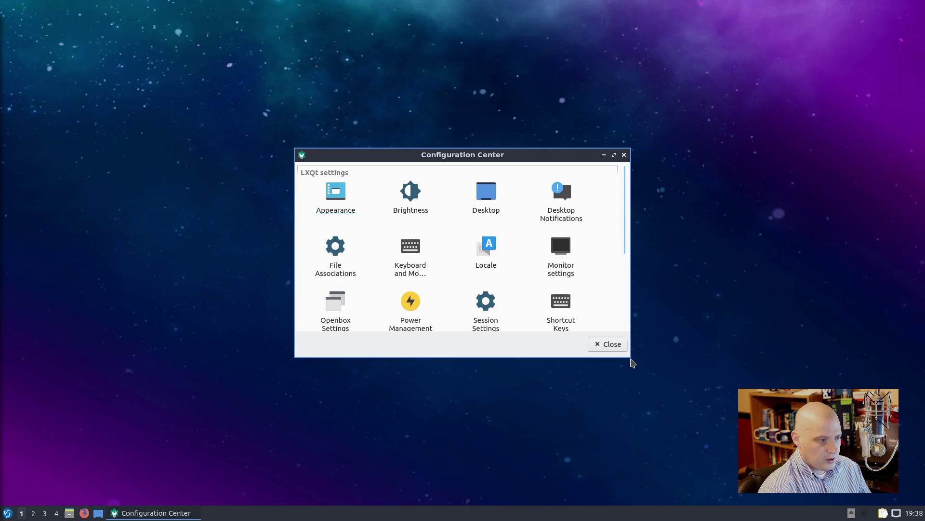
pyautogui.moveTo(627, 354); pyautogui.dragTo(766, 487)
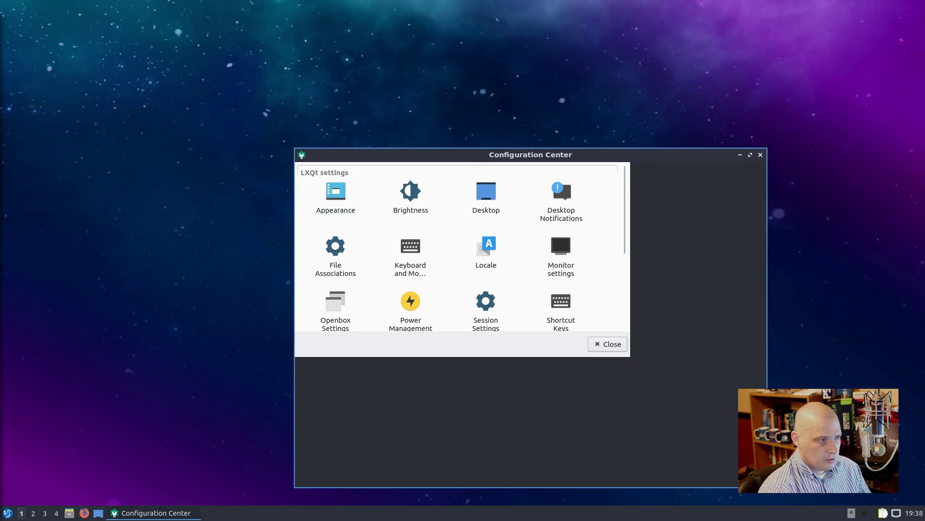
pyautogui.moveTo(588, 154); pyautogui.dragTo(578, 77)
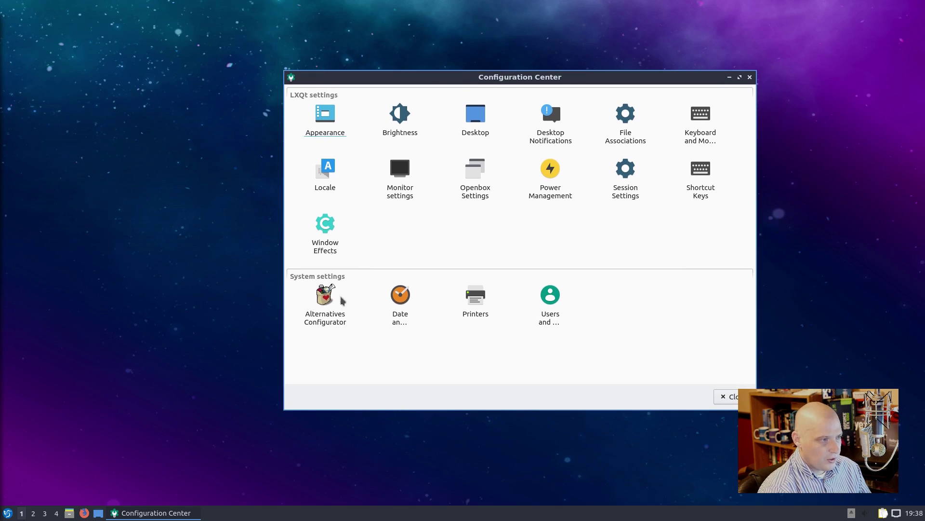
# Step: Browse the application menu's submenus, then dismiss the menu
pyautogui.click(8, 512)
pyautogui.moveTo(53, 444)
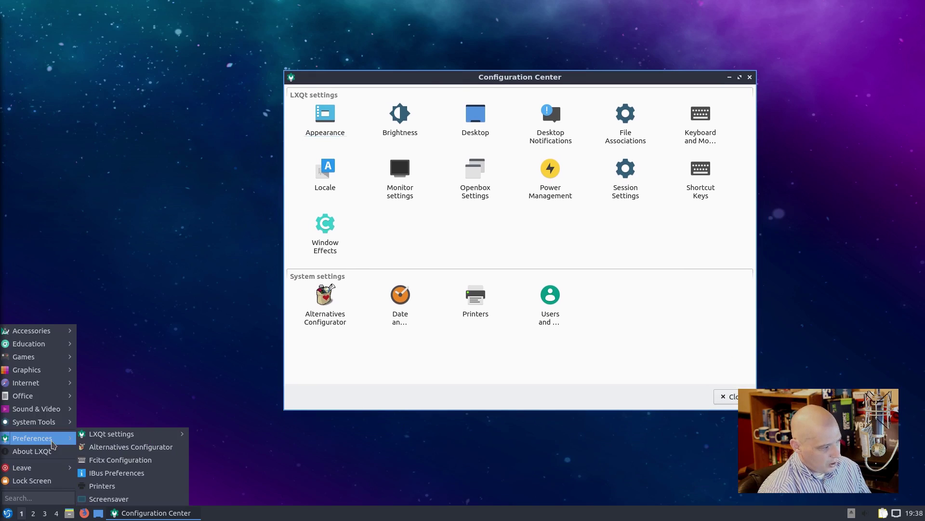
pyautogui.moveTo(127, 439)
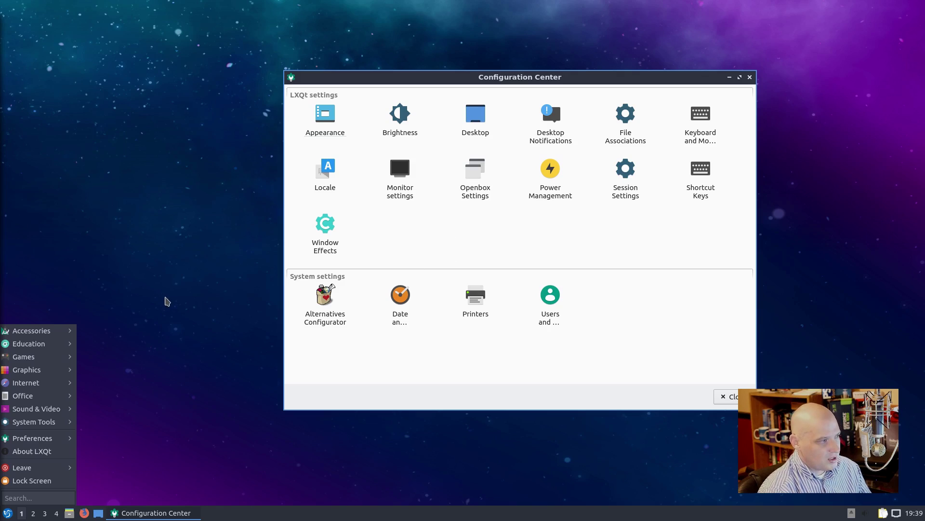
pyautogui.click(165, 301)
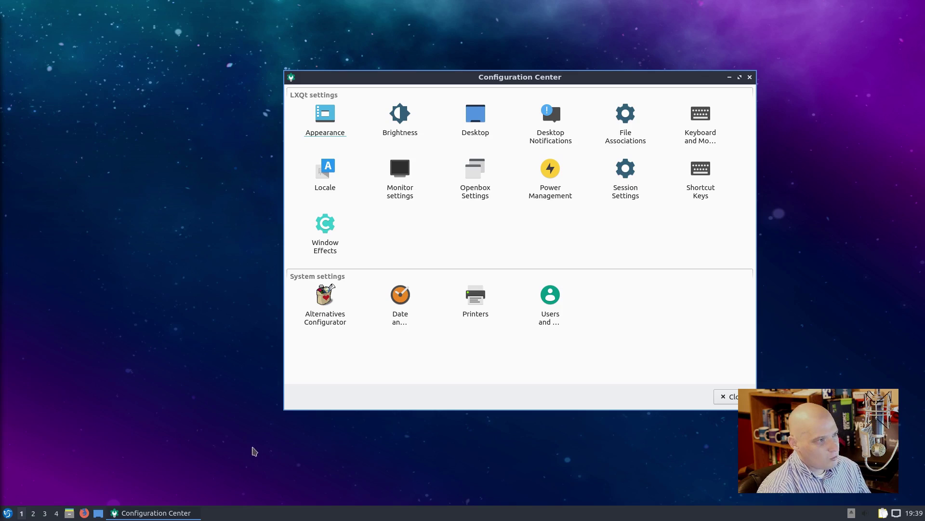
# Step: Open the Appearance settings from Configuration Center and move the dialog down and left
pyautogui.click(320, 125)
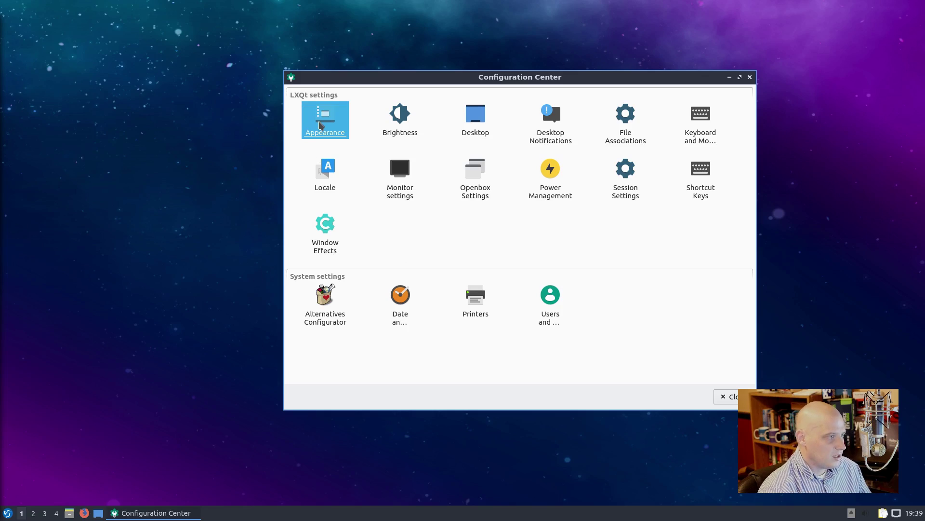
pyautogui.doubleClick(320, 126)
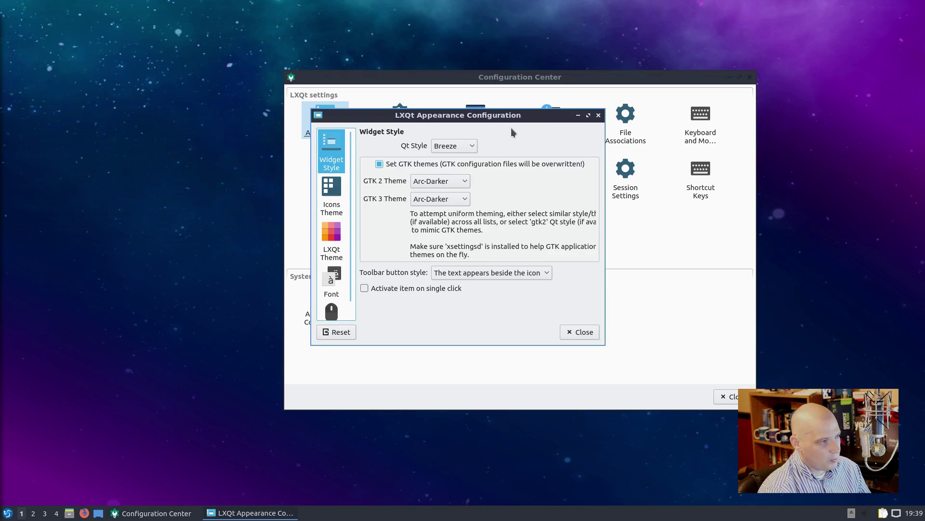
pyautogui.moveTo(509, 115); pyautogui.dragTo(380, 207)
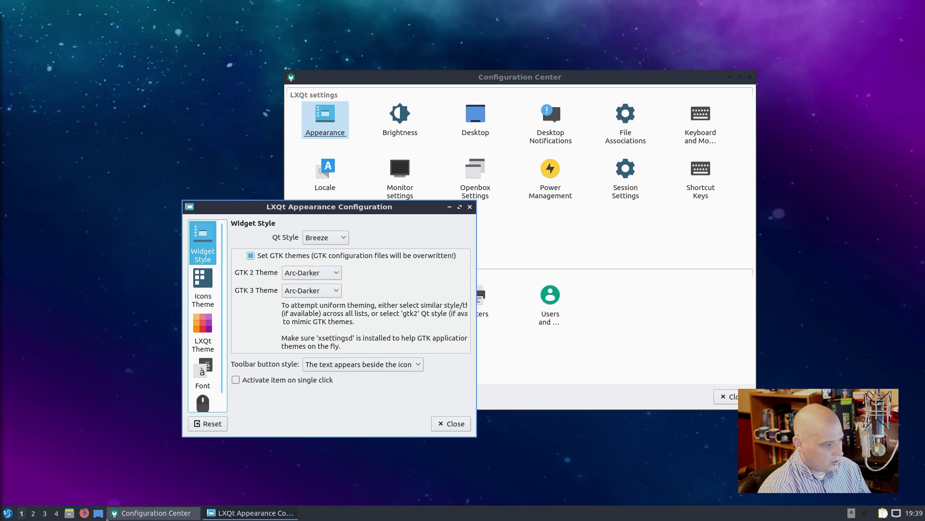
# Step: Open a home-folder file manager at the lower right and show Appearance's Icons Theme page
pyautogui.click(69, 513)
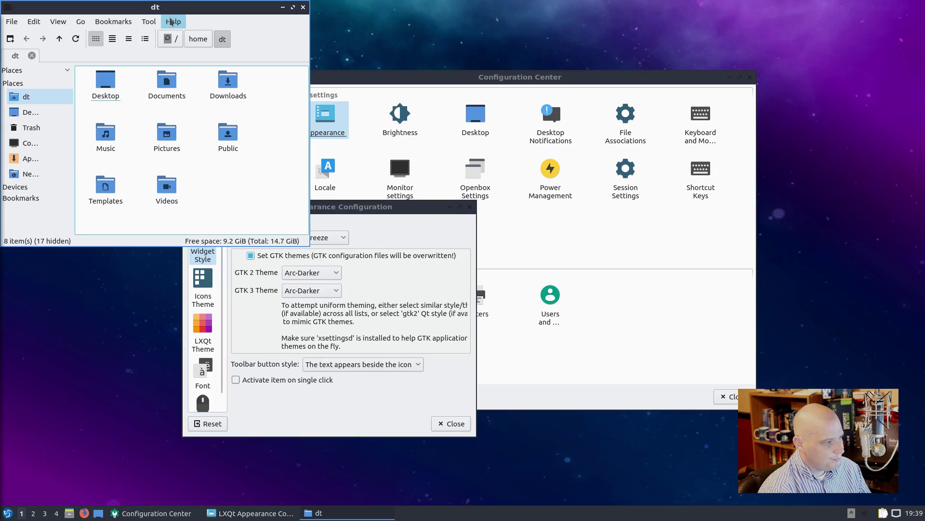
pyautogui.moveTo(173, 11); pyautogui.dragTo(707, 210)
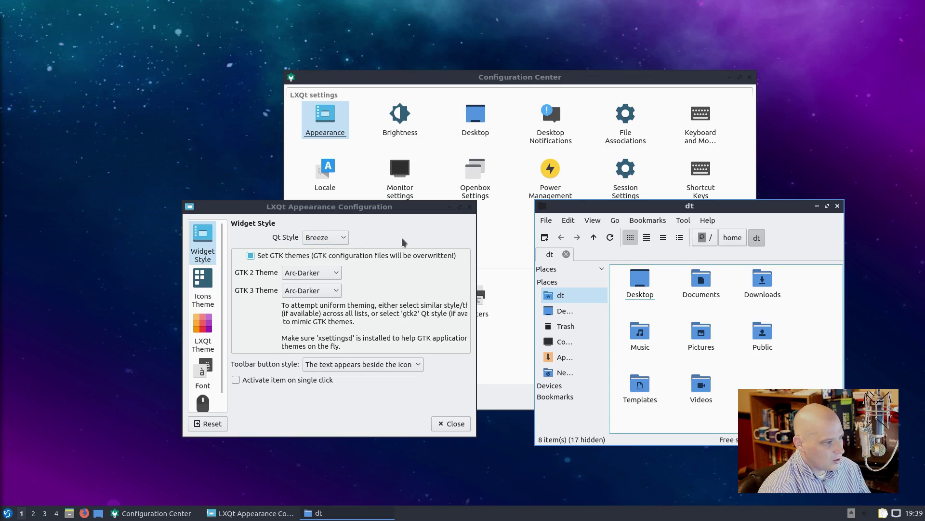
pyautogui.click(205, 289)
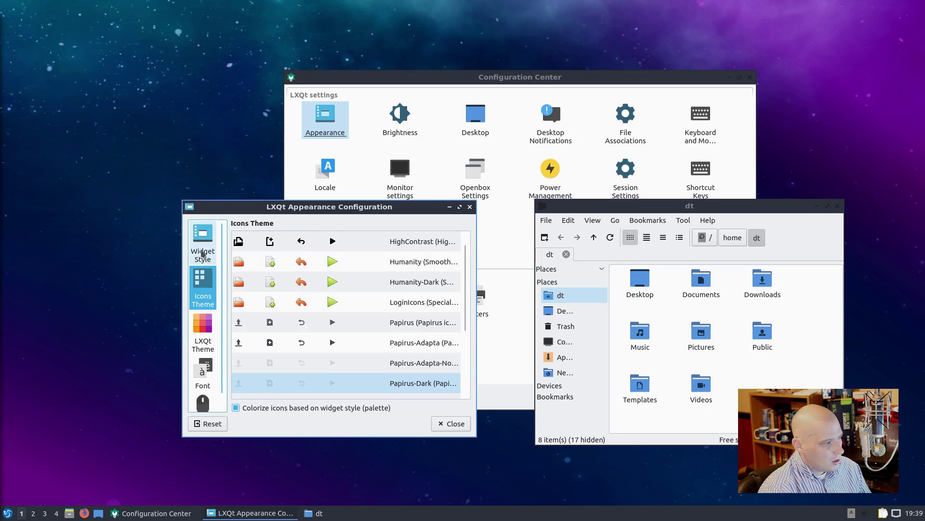
# Step: Scroll through the icon theme list, from Adwaita down to Ubuntu-Mono
pyautogui.scroll(-2, 429, 330)
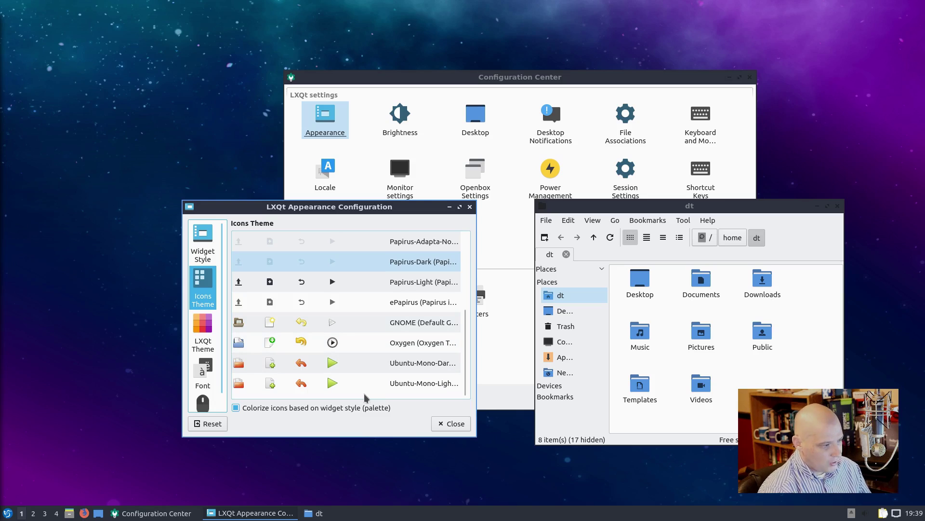
pyautogui.scroll(3, 365, 398)
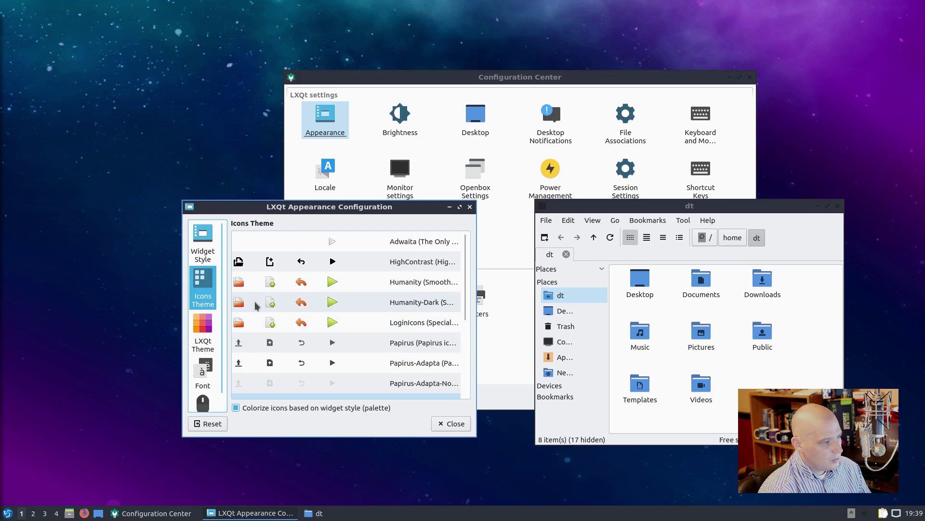
pyautogui.scroll(-3, 256, 305)
# Step: Preview the Ambiance, Dark, Frost, Kde-plasma, Light and System LXQt themes, then apply Kde-plasma
pyautogui.click(205, 331)
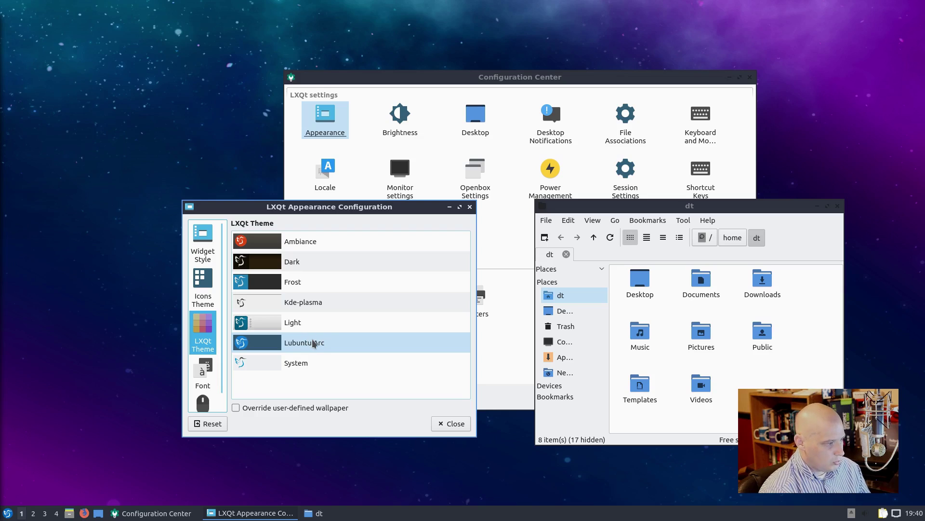
pyautogui.click(306, 244)
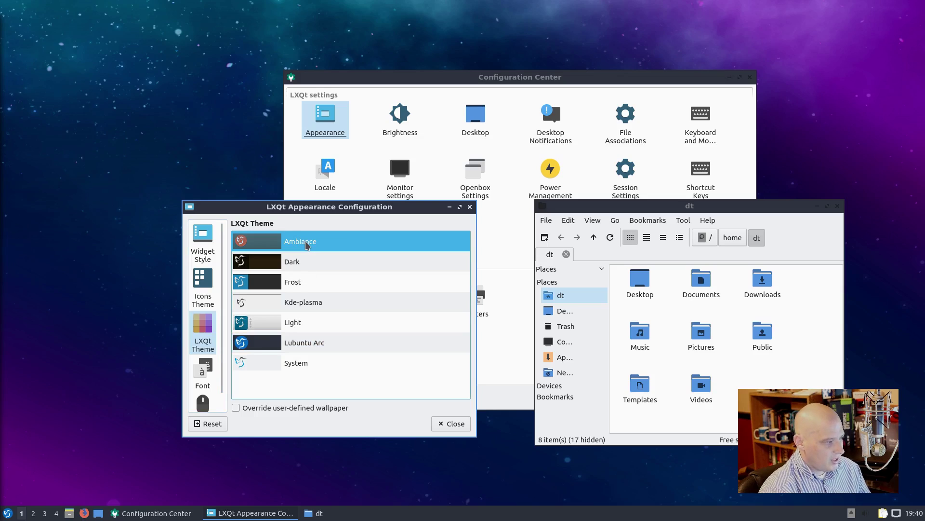
pyautogui.click(291, 263)
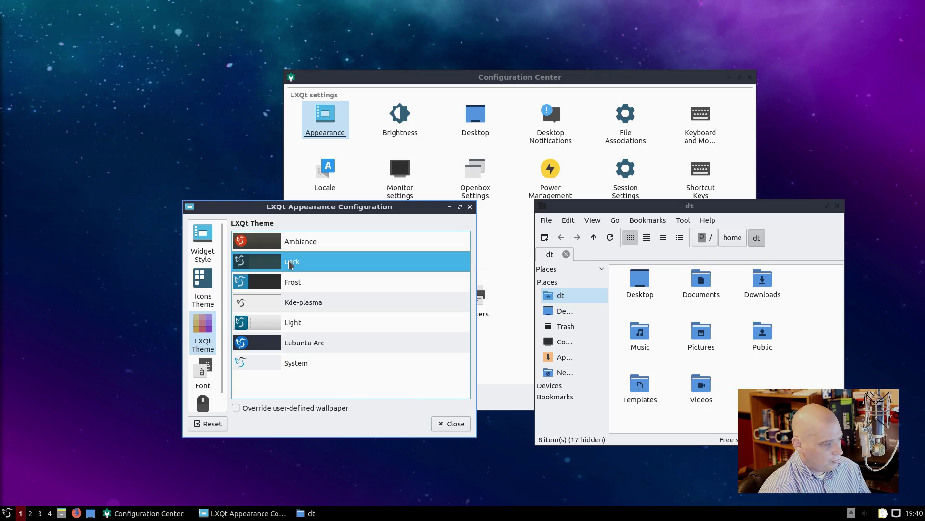
pyautogui.click(295, 286)
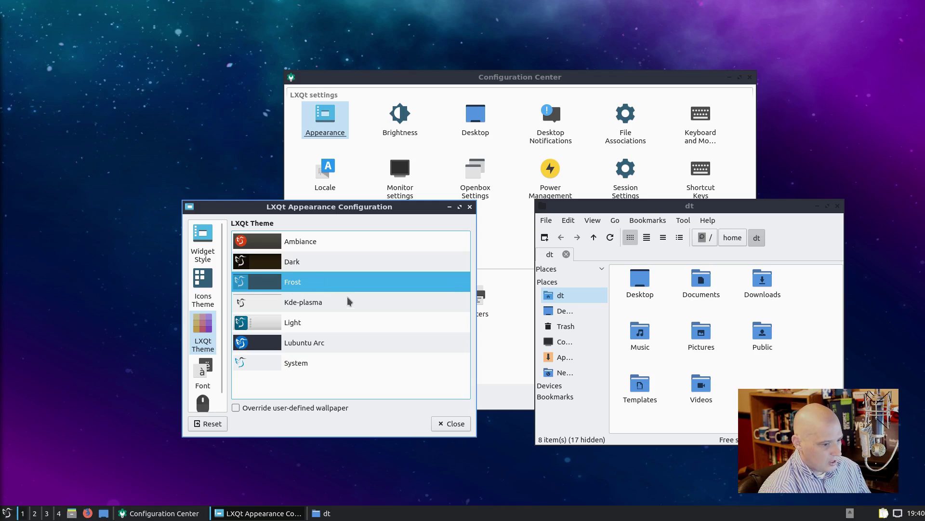
pyautogui.click(342, 304)
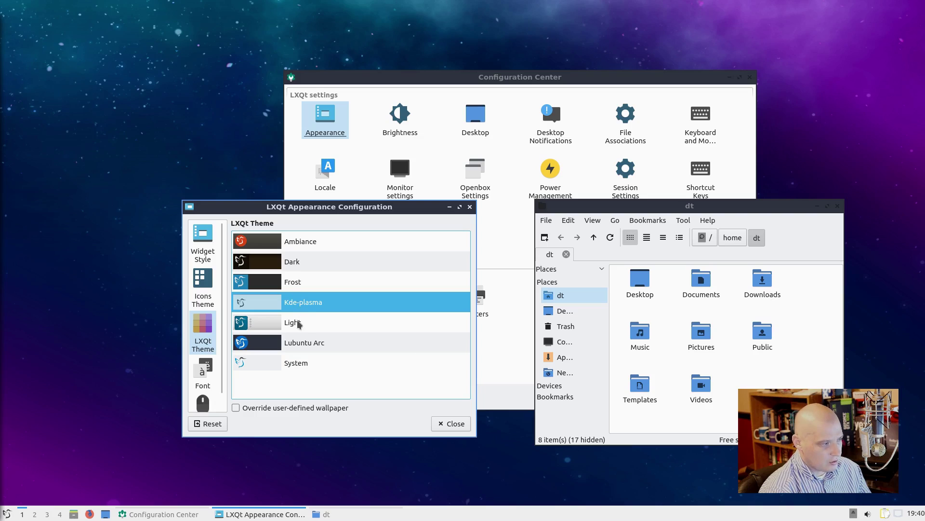
pyautogui.click(299, 322)
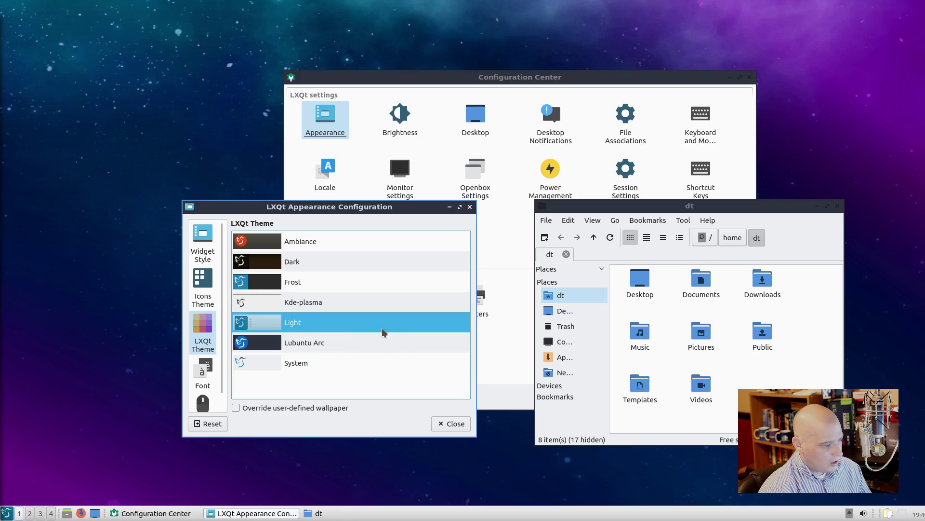
pyautogui.click(309, 362)
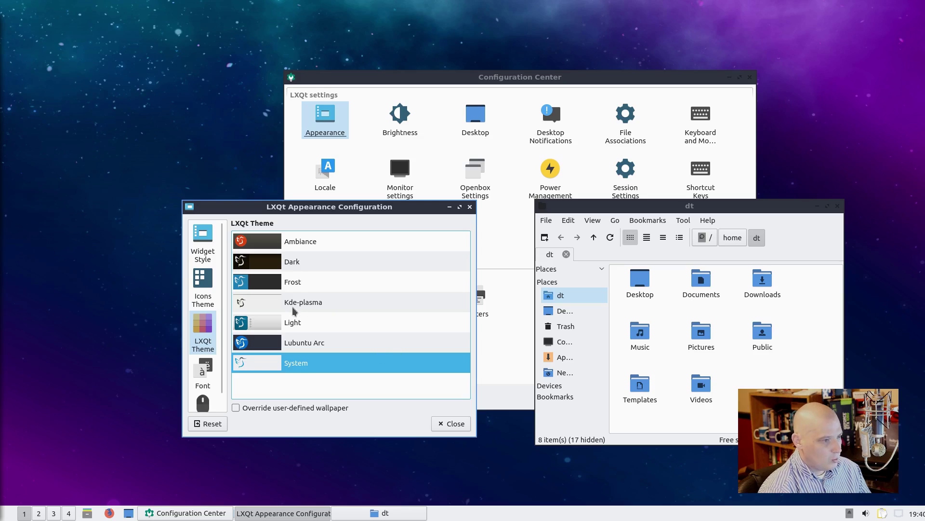
pyautogui.click(297, 304)
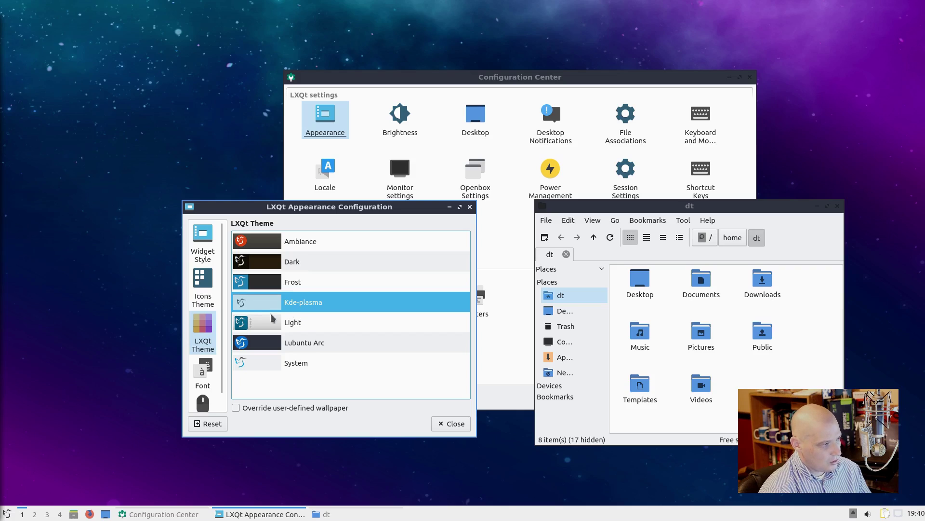
pyautogui.click(207, 292)
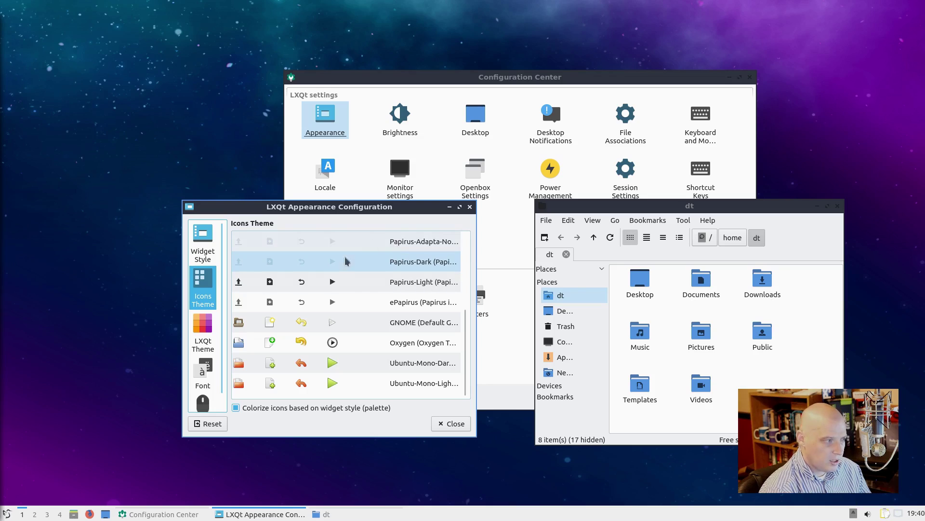
# Step: Choose Papirus-Light as the icon theme and close Appearance Configuration
pyautogui.click(334, 286)
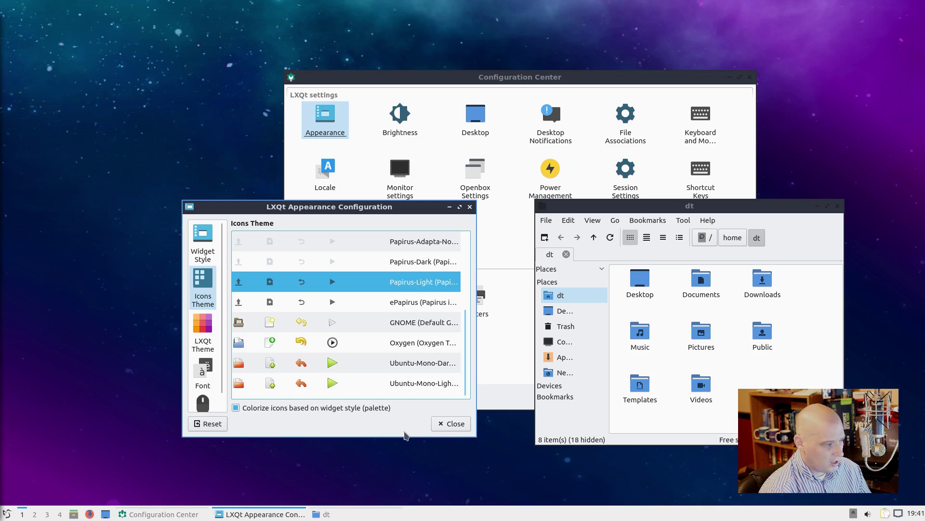
pyautogui.click(453, 425)
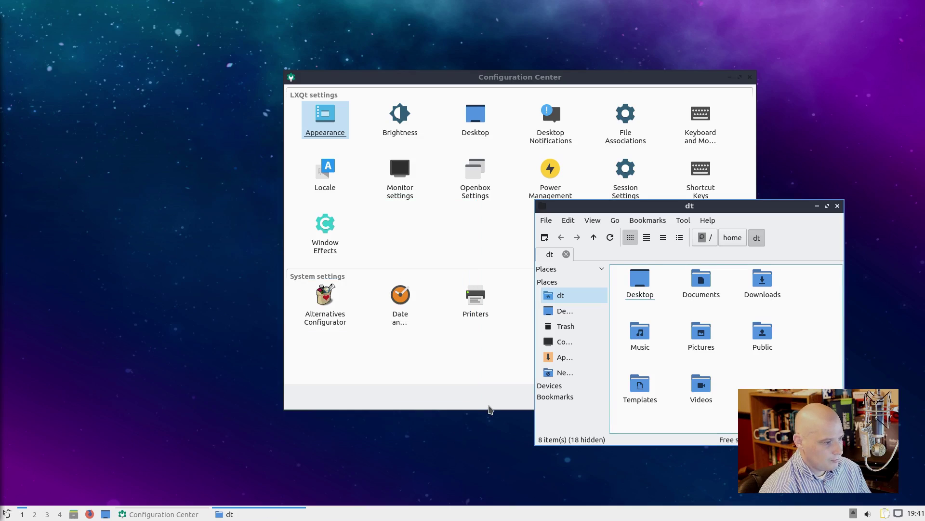
# Step: Close the file manager and open Openbox Settings, placed at the top-left
pyautogui.click(837, 207)
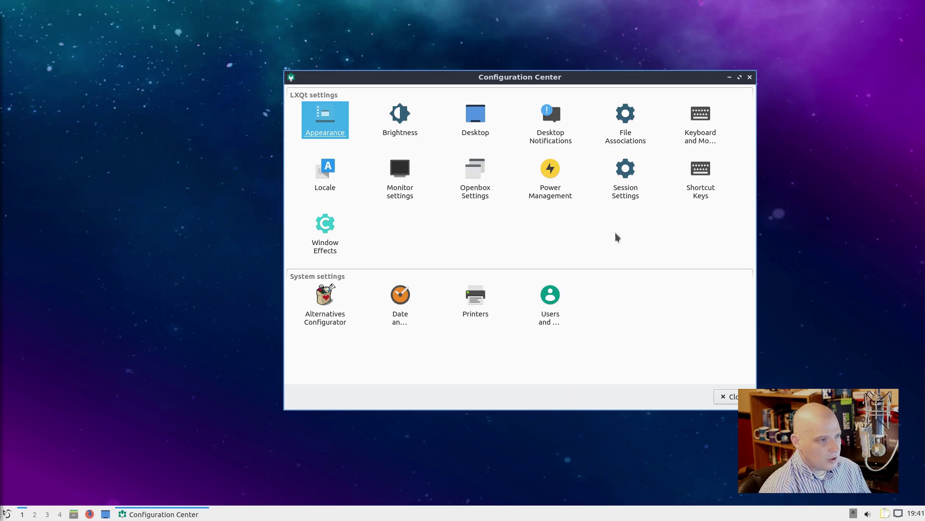
pyautogui.click(475, 177)
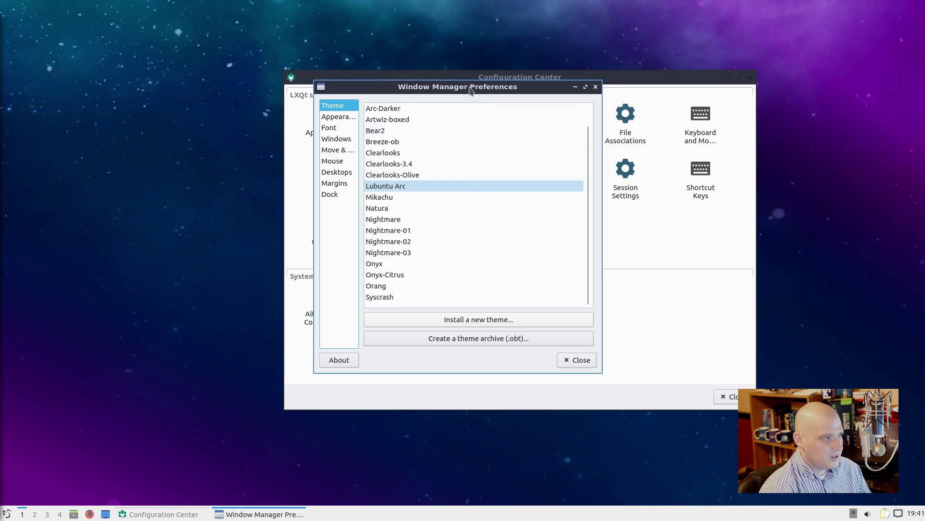
pyautogui.moveTo(471, 90); pyautogui.dragTo(265, 60)
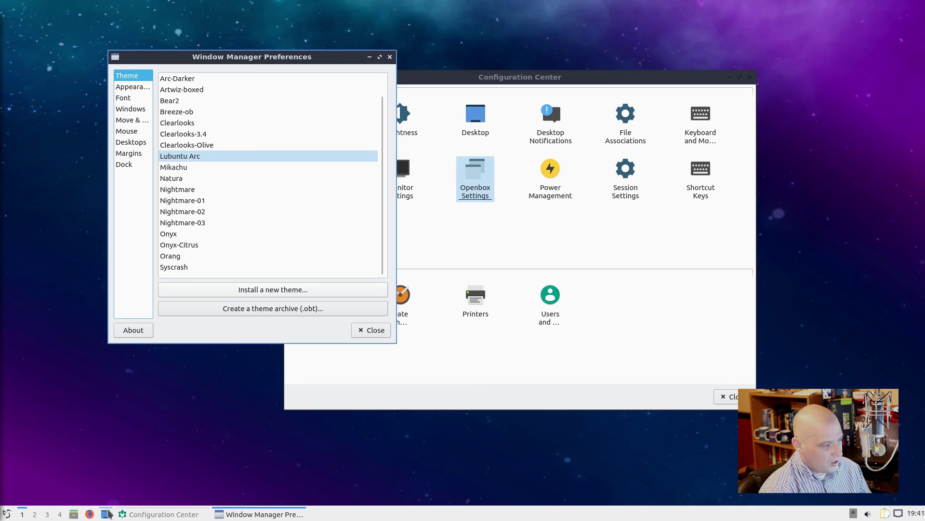
# Step: Open a new file manager window at the top right and close the Configuration Center
pyautogui.click(74, 515)
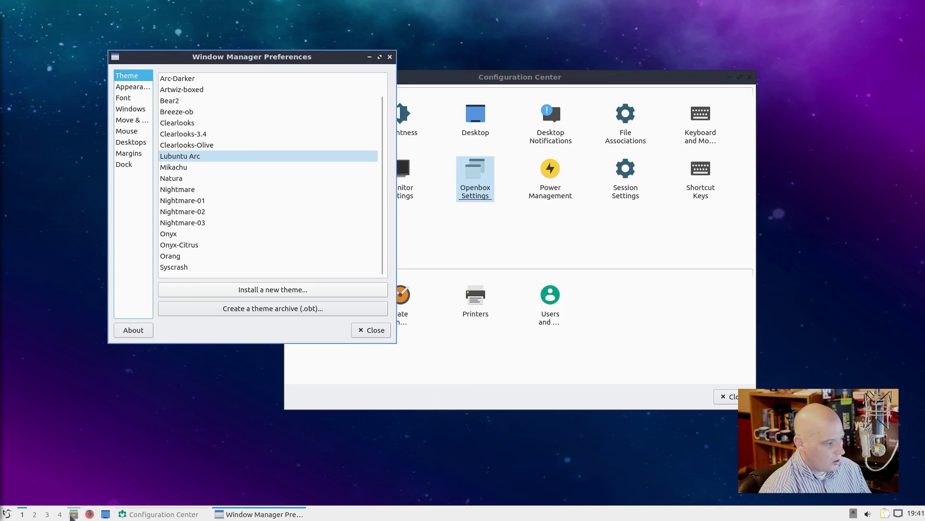
pyautogui.moveTo(245, 266); pyautogui.dragTo(698, 42)
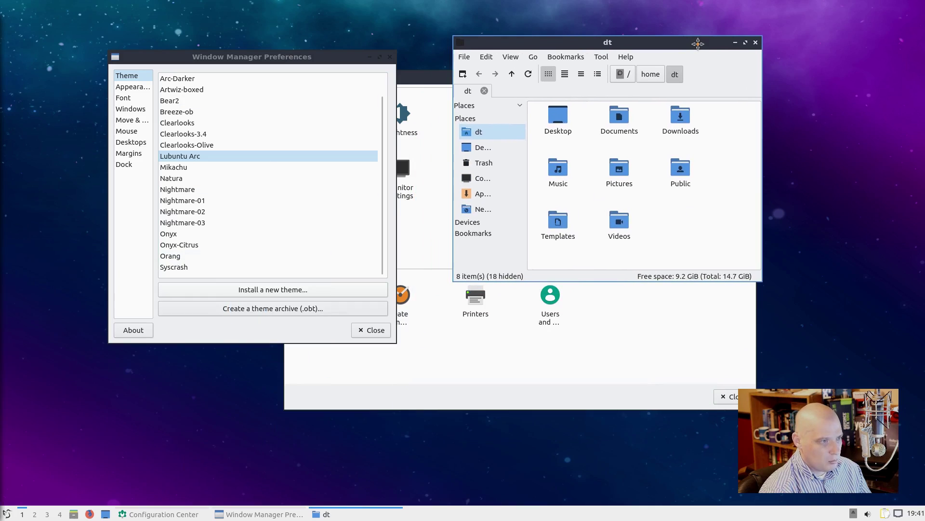
pyautogui.click(431, 77)
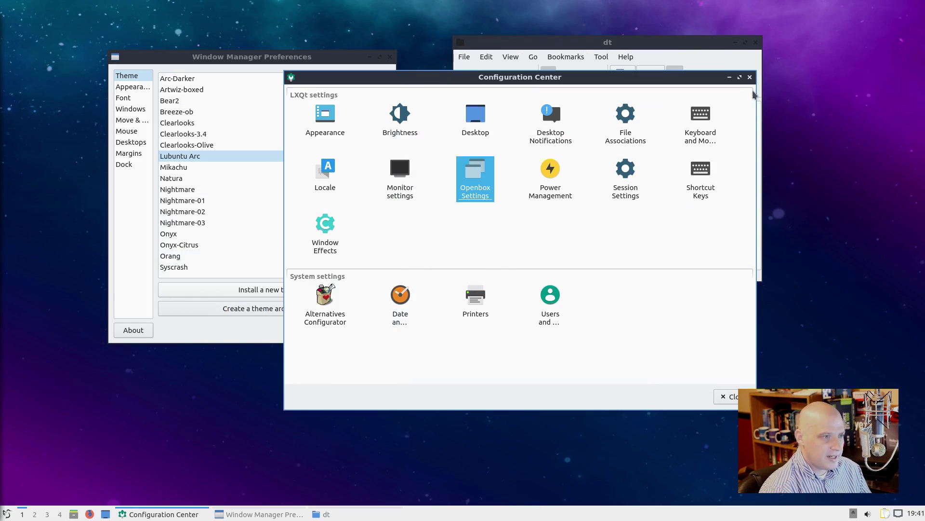
pyautogui.click(750, 77)
pyautogui.moveTo(649, 56); pyautogui.dragTo(635, 78)
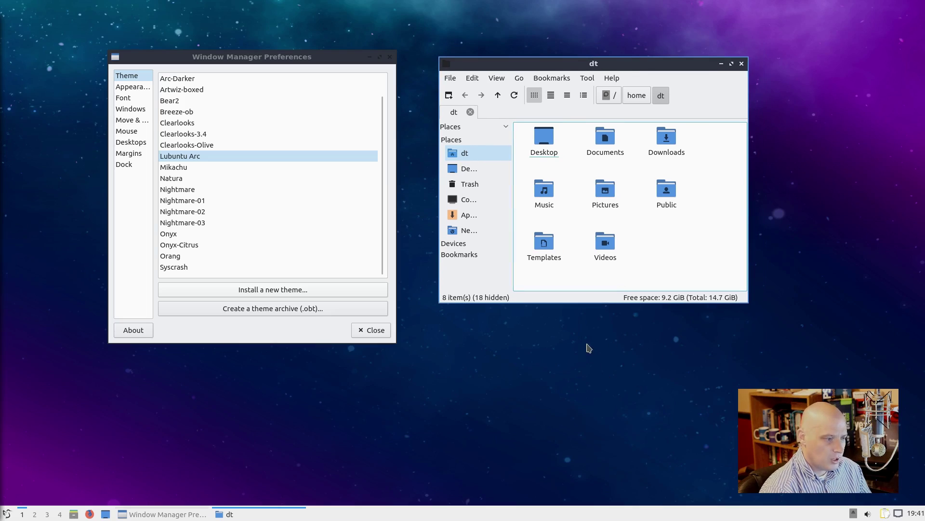
pyautogui.rightClick(588, 348)
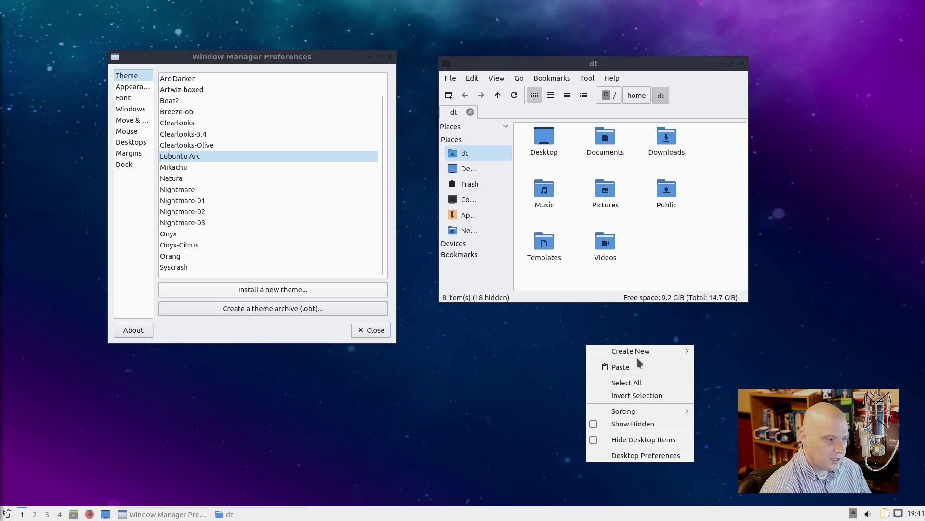
# Step: Enable window-manager menus on desktop click in Desktop Preferences' Advanced page, apply, and test them
pyautogui.moveTo(635, 352)
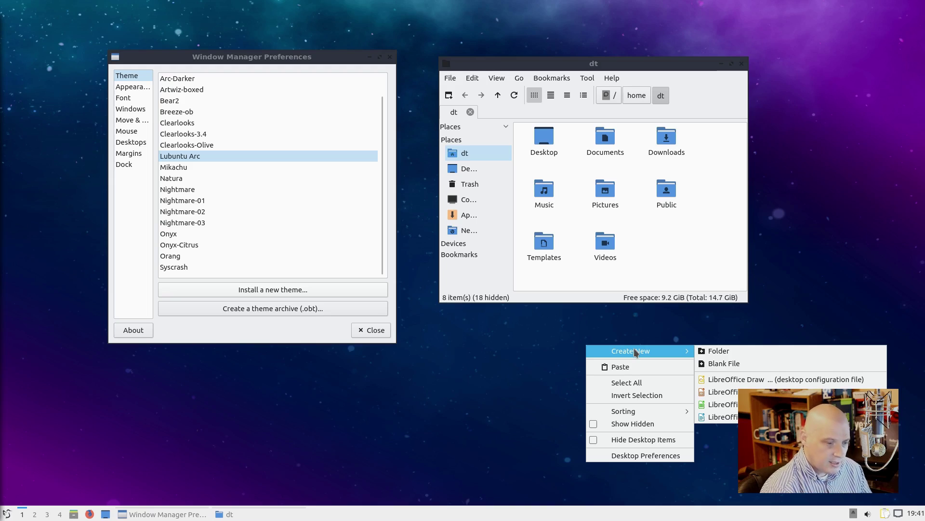
pyautogui.click(631, 456)
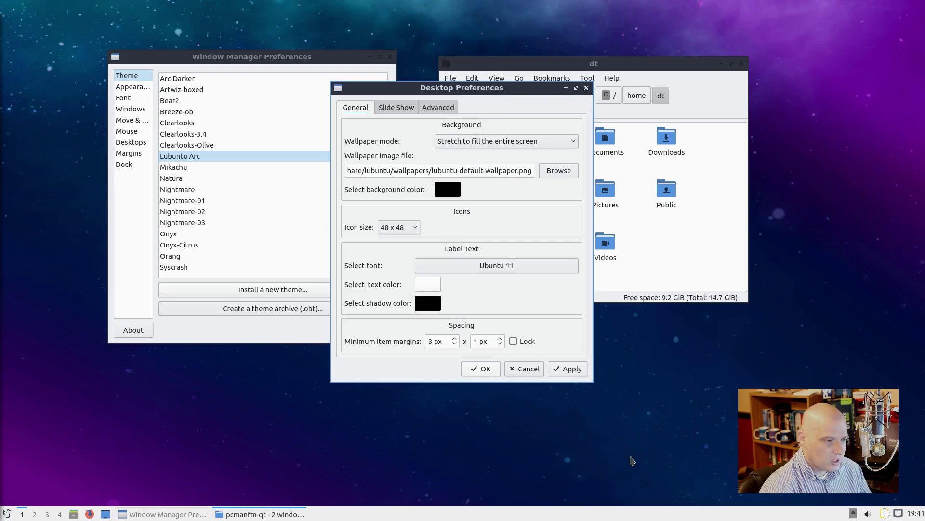
pyautogui.moveTo(482, 92); pyautogui.dragTo(534, 126)
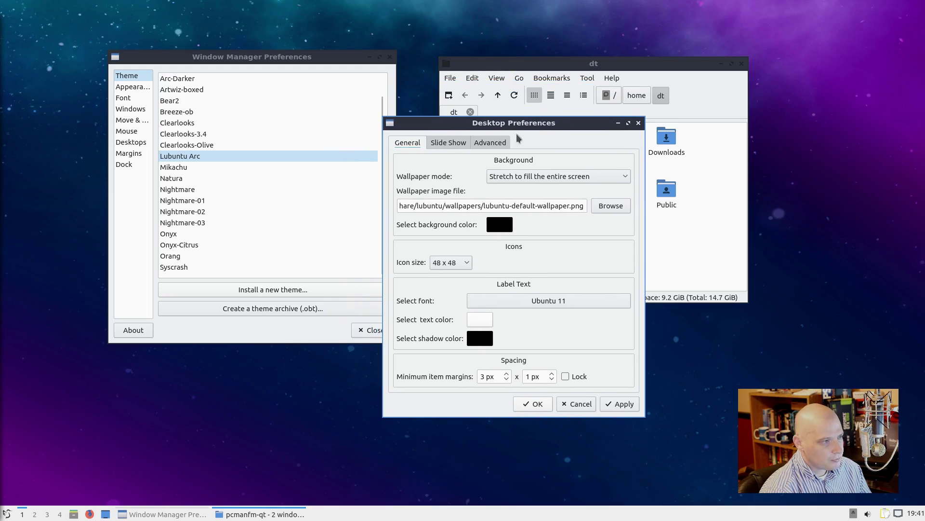
pyautogui.click(494, 141)
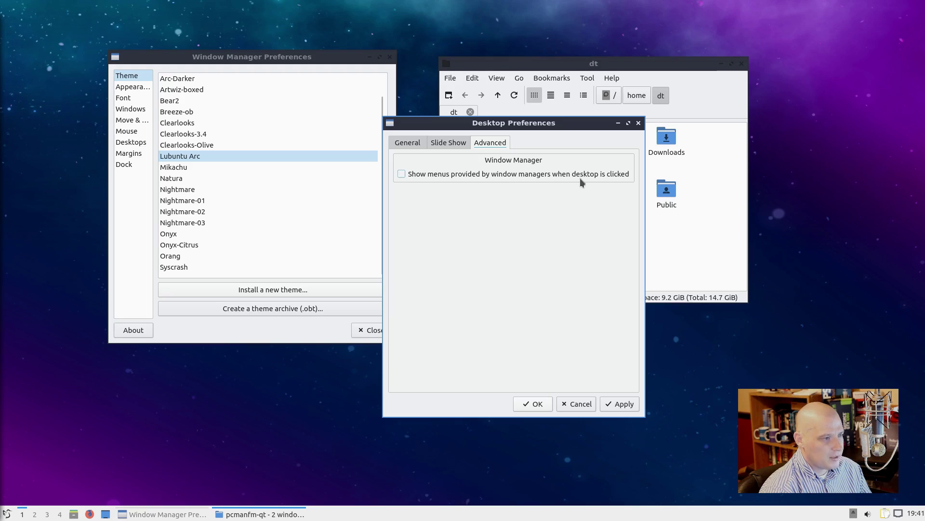
pyautogui.click(402, 175)
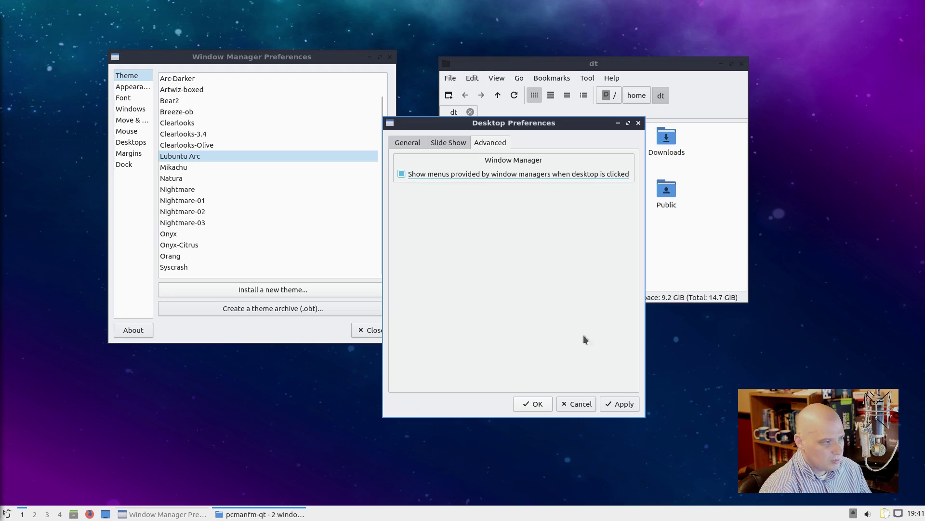
pyautogui.click(621, 404)
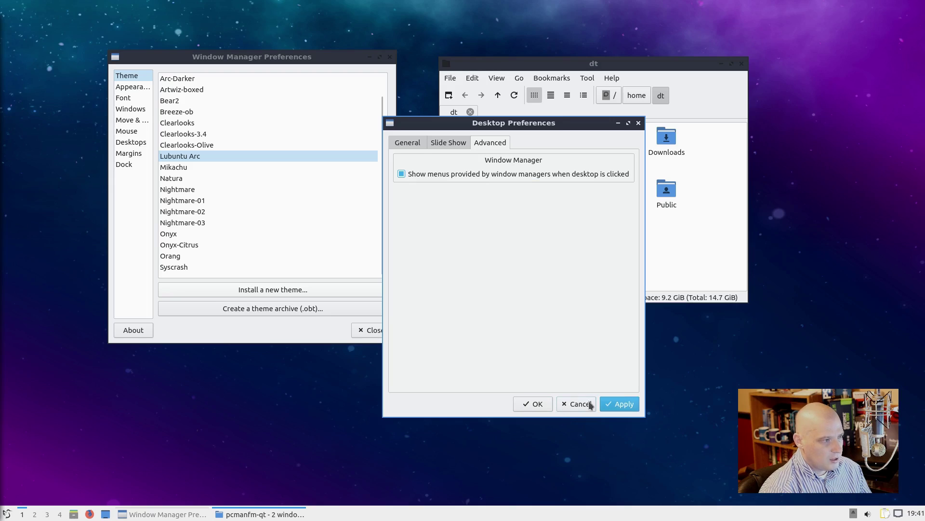
pyautogui.rightClick(717, 349)
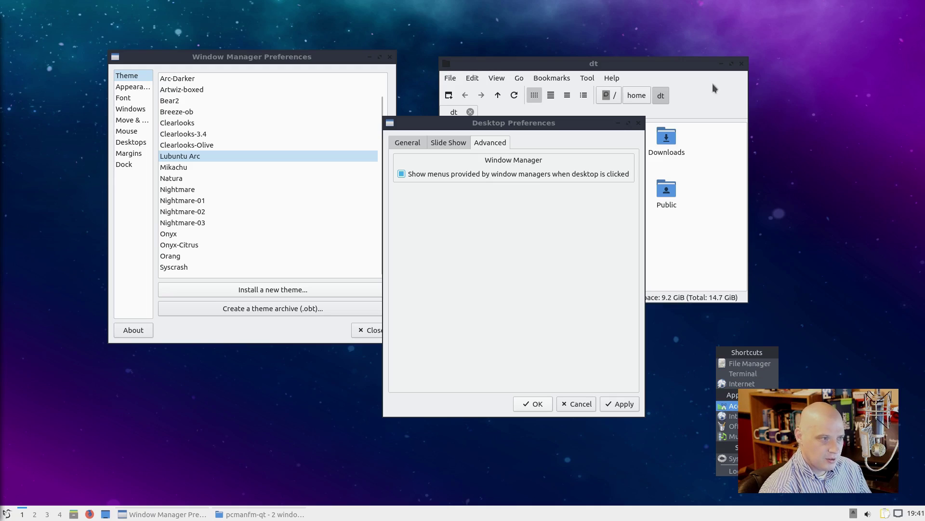
pyautogui.click(700, 64)
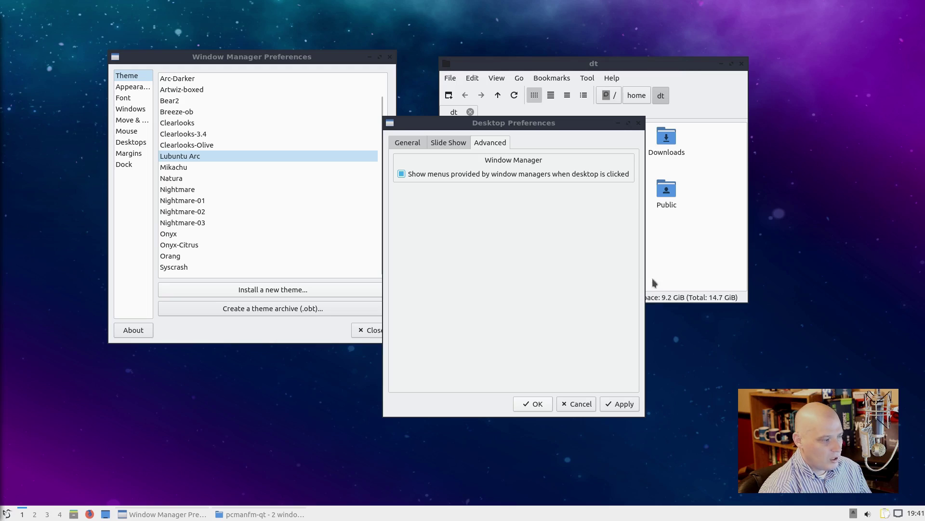
pyautogui.rightClick(752, 352)
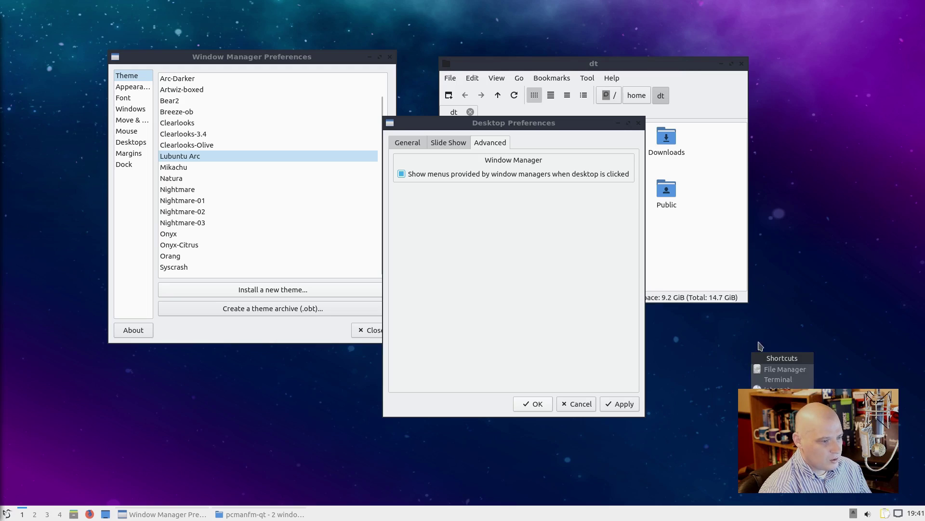
pyautogui.click(787, 295)
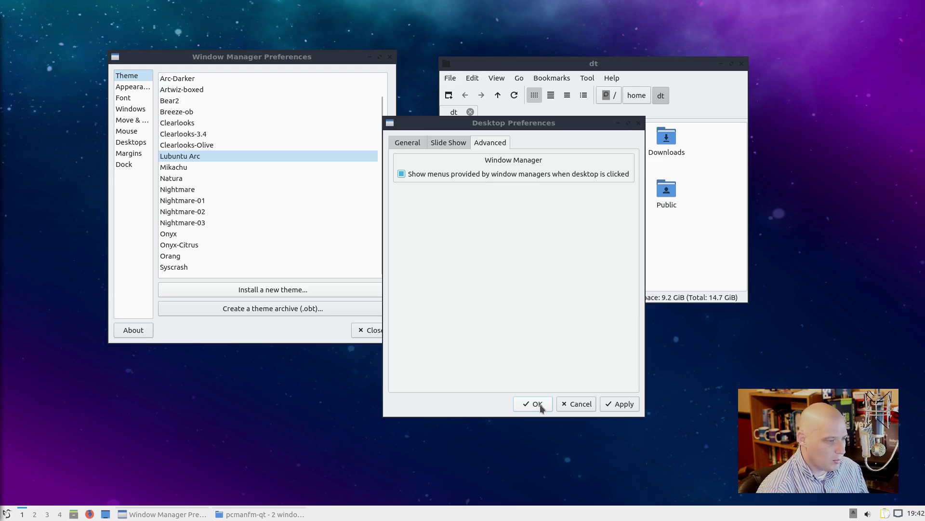
# Step: Turn window-manager desktop menus back off, confirm the normal desktop menu, and close Window Manager Preferences
pyautogui.click(406, 174)
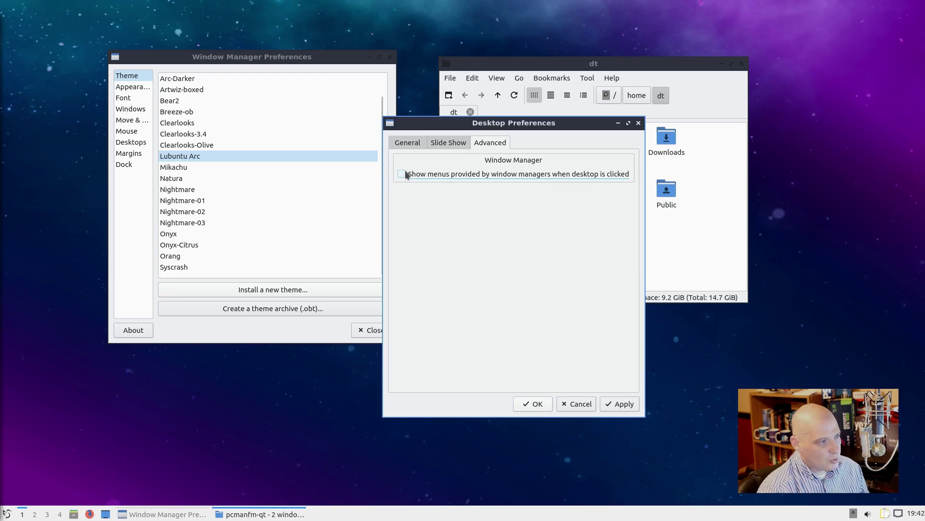
pyautogui.click(536, 404)
pyautogui.rightClick(581, 360)
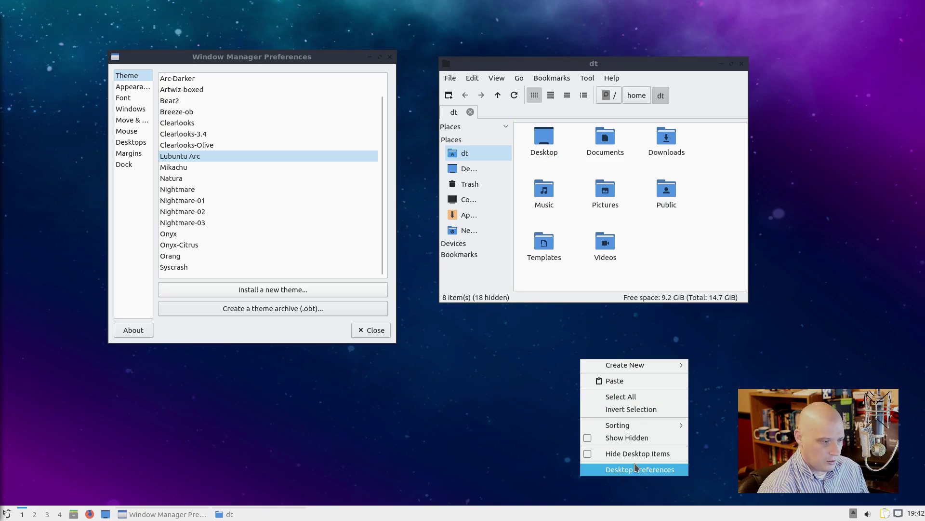
pyautogui.moveTo(679, 365)
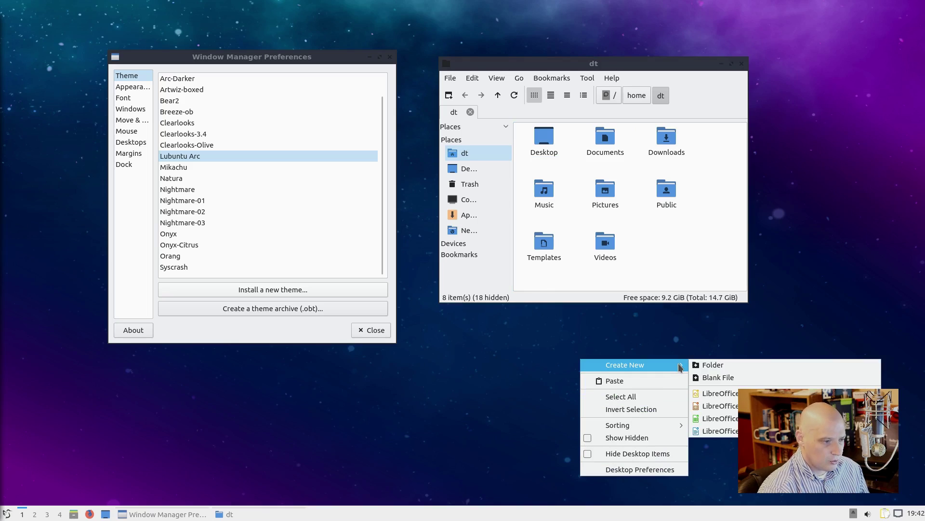
pyautogui.moveTo(641, 427)
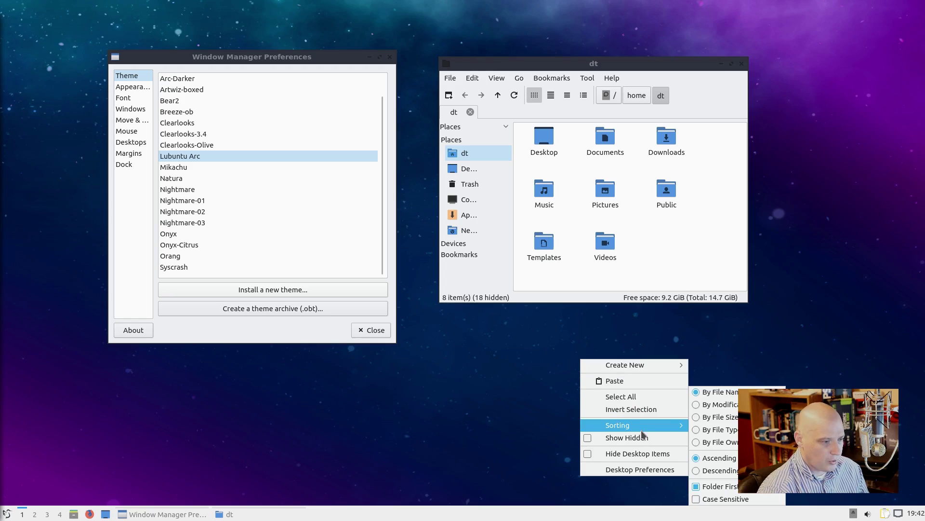
pyautogui.click(733, 368)
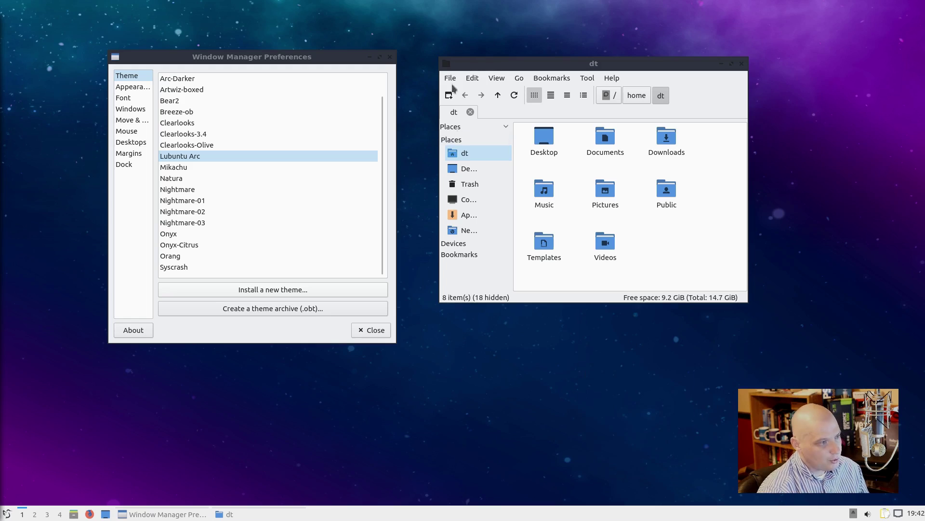
pyautogui.click(390, 57)
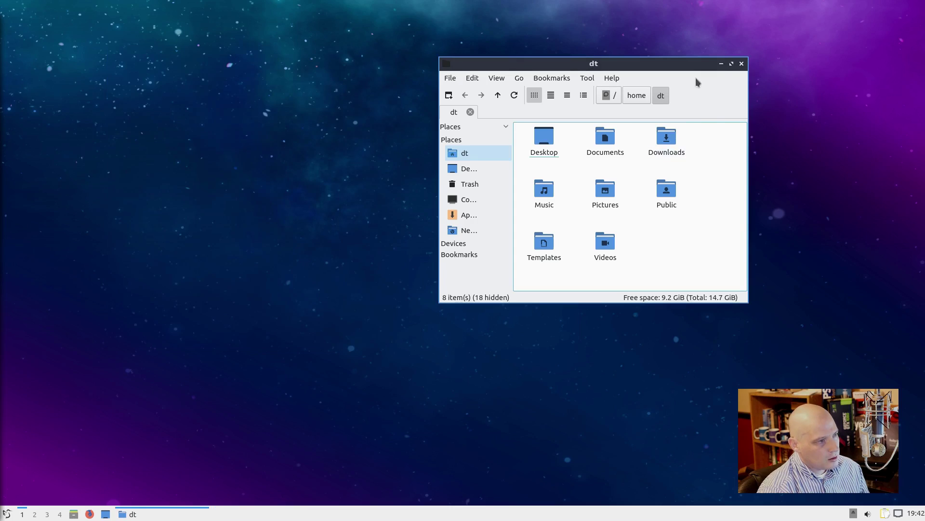
# Step: Close the dt file manager window to leave the empty starry desktop
pyautogui.click(743, 63)
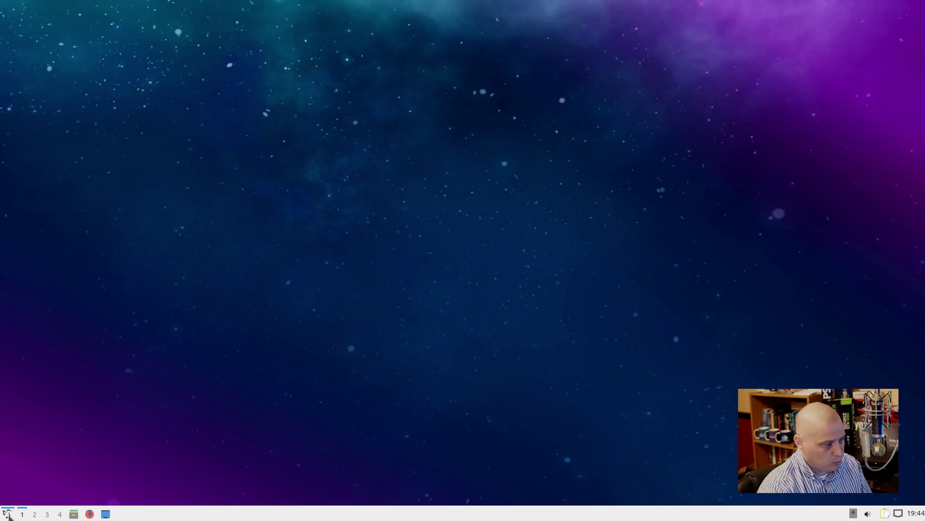
pyautogui.click(7, 514)
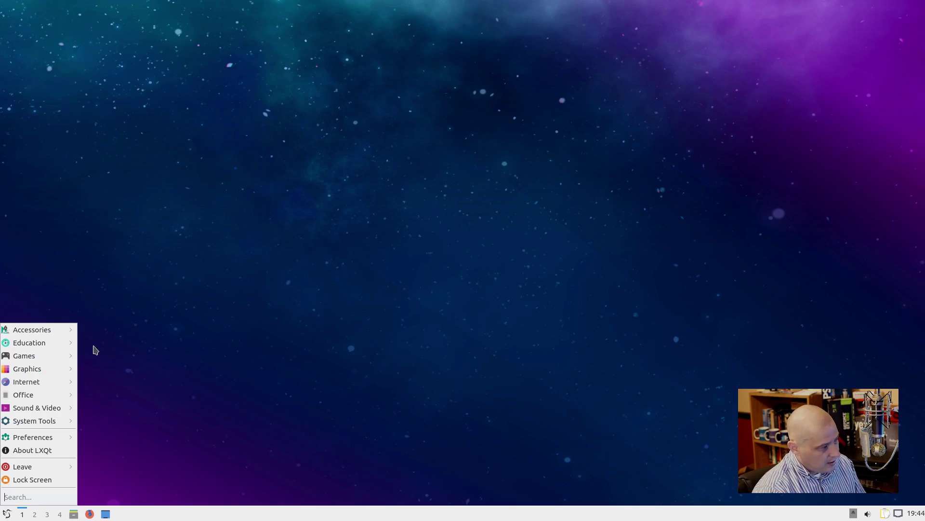
pyautogui.moveTo(65, 330)
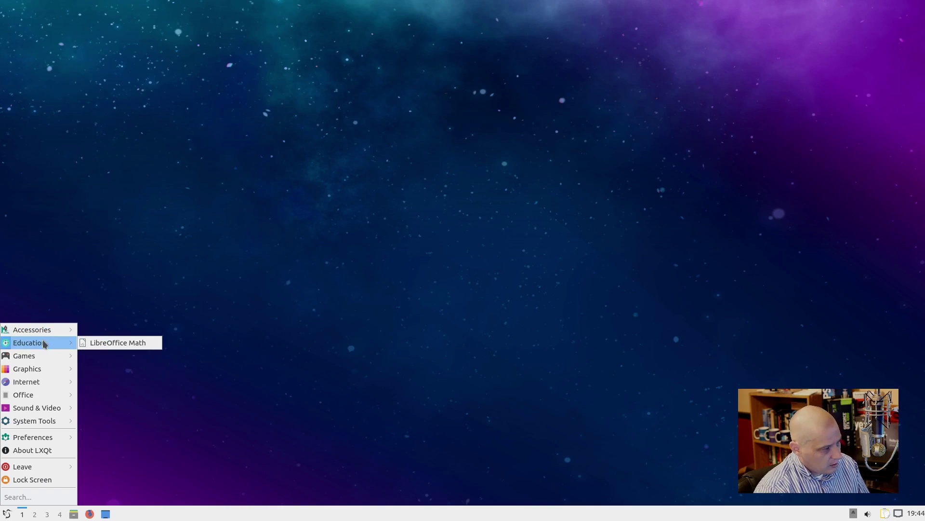
pyautogui.moveTo(38, 368)
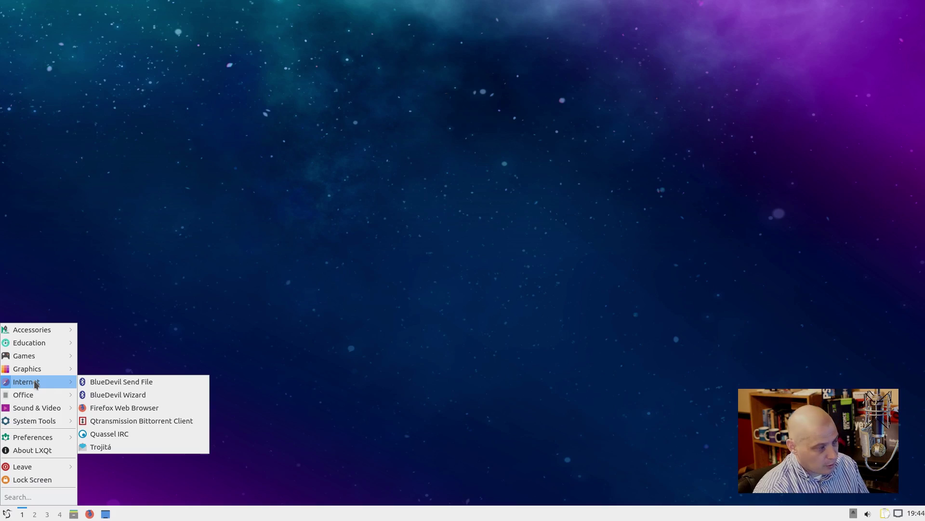
pyautogui.moveTo(50, 397)
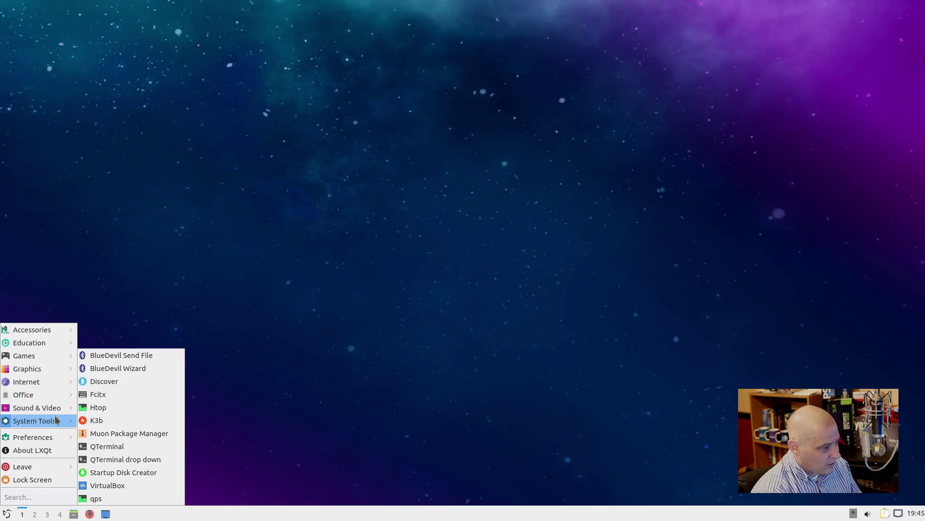
pyautogui.click(370, 341)
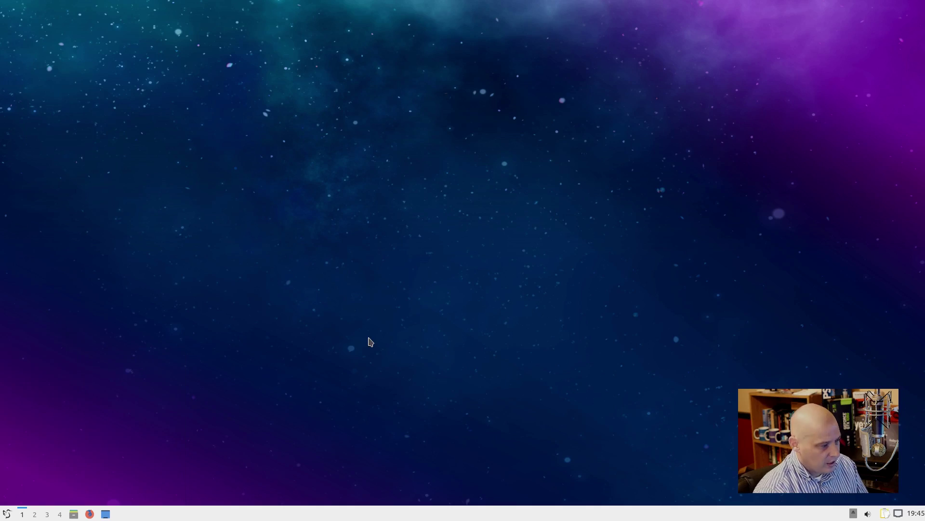